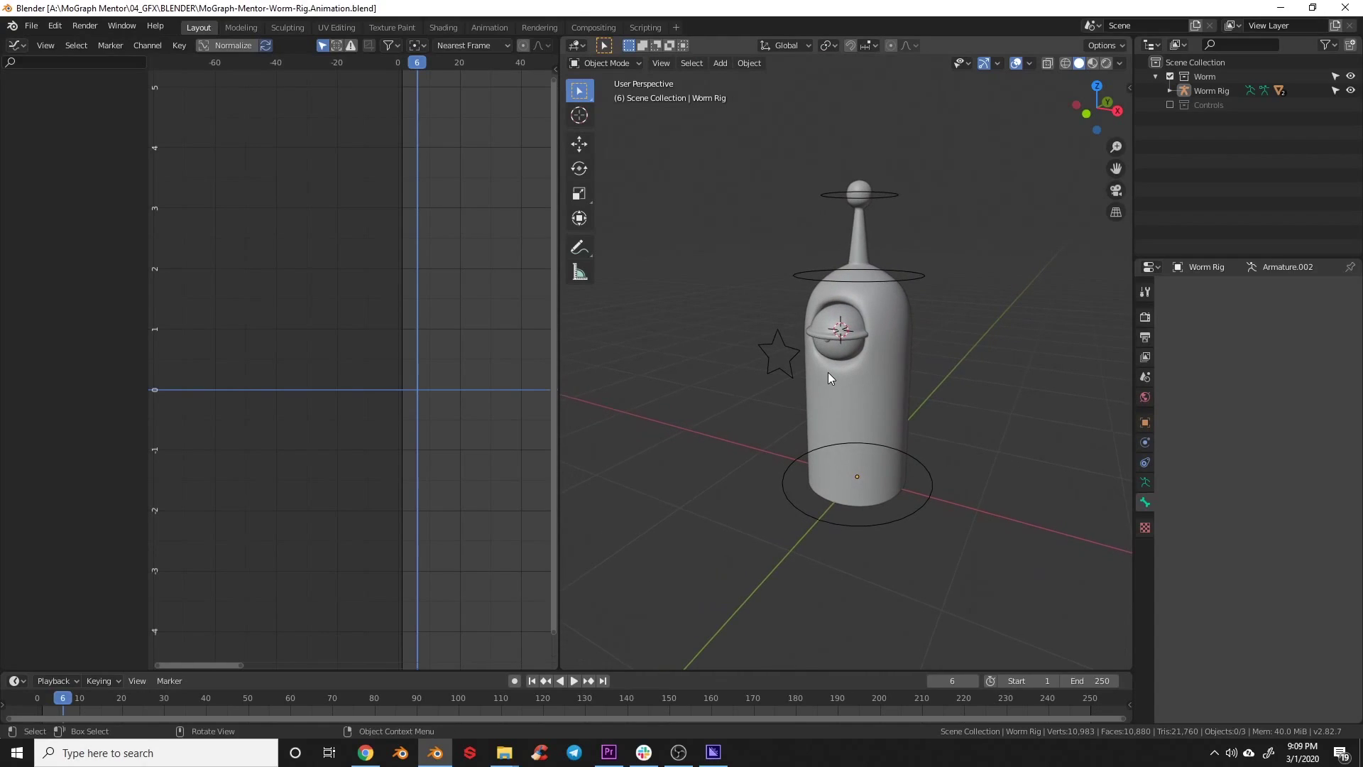
Select the worm rig and switch it to Pose Mode
{"action": "scroll", "coordinate": [828, 376], "scroll_direction": "up", "scroll_amount": 2}
{"action": "scroll", "coordinate": [820, 414], "scroll_direction": "down", "scroll_amount": 2}
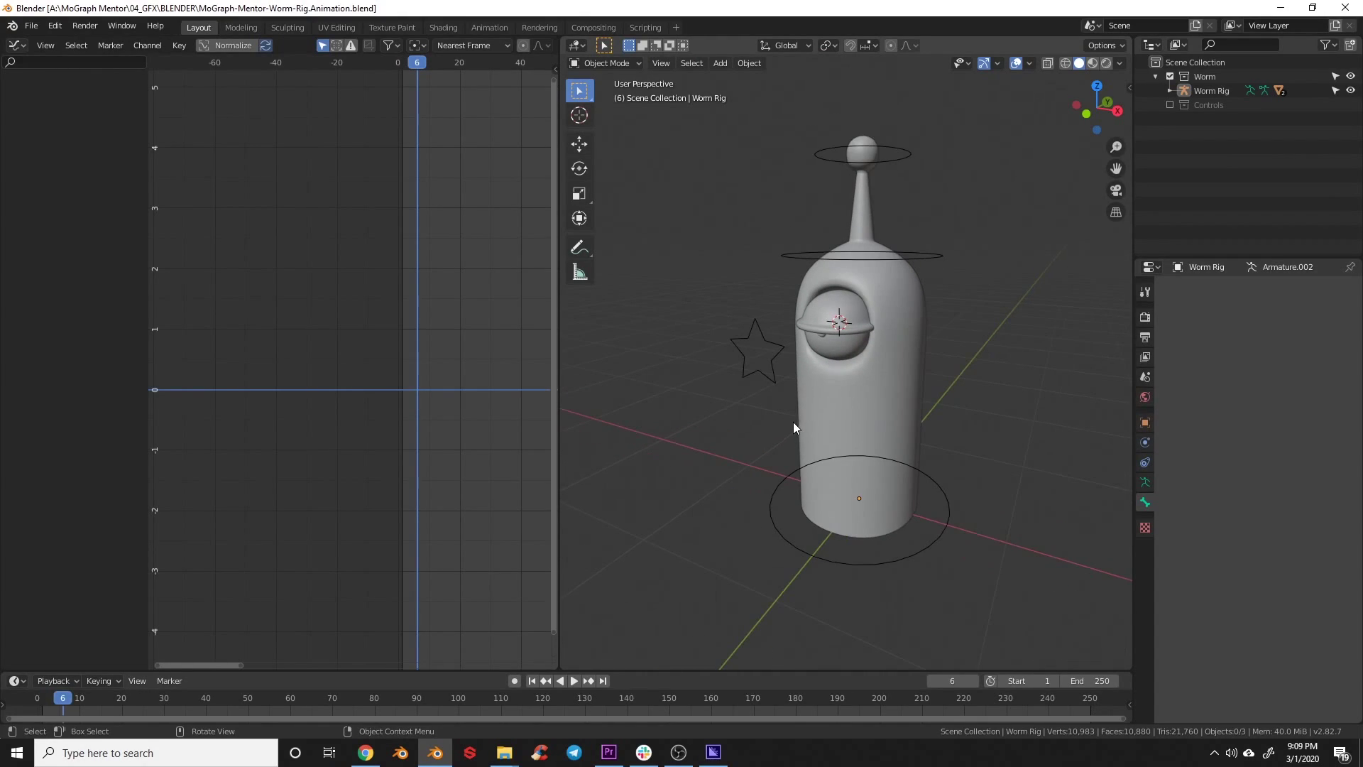
{"action": "left_click", "coordinate": [788, 351]}
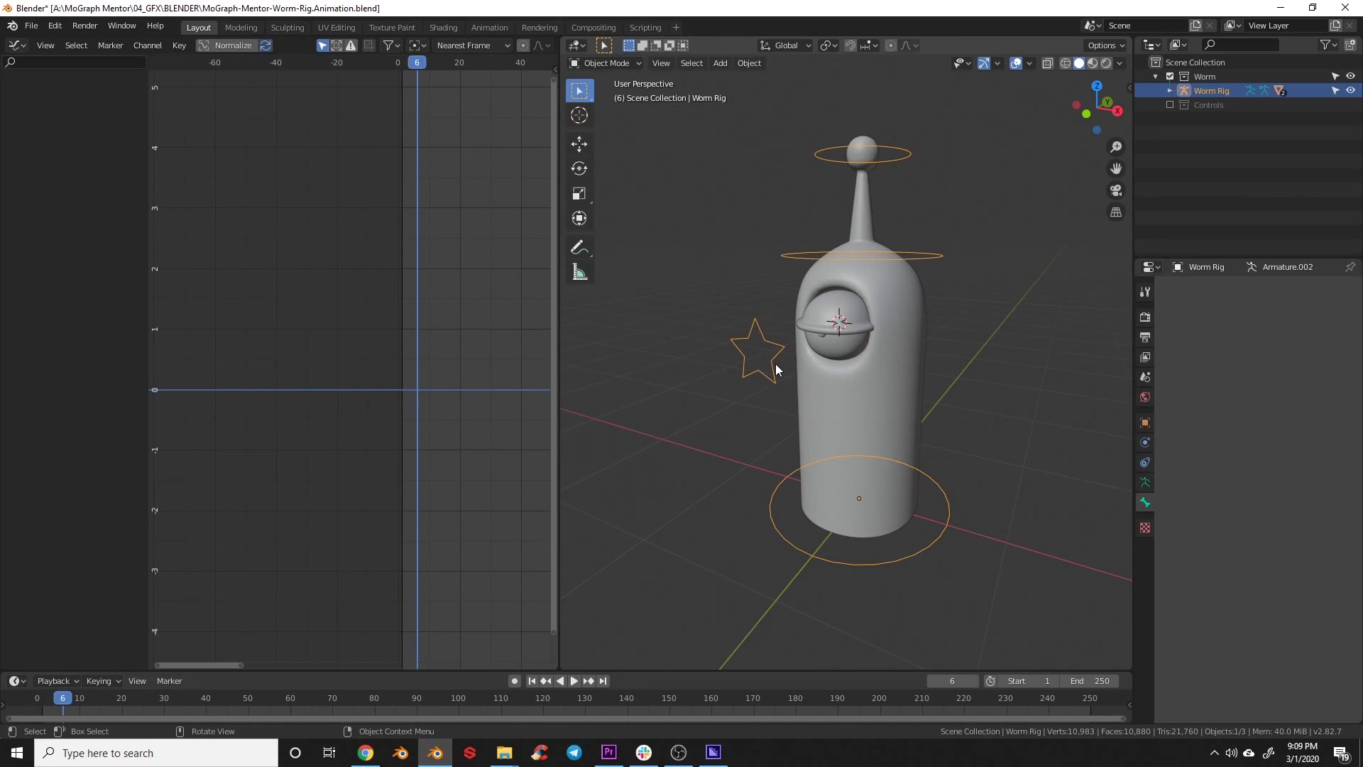
{"action": "key", "text": "ctrl+Tab"}
{"action": "left_click", "coordinate": [784, 431]}
Try moving the star-shaped eye control in front of the worm
{"action": "left_click", "coordinate": [772, 364]}
{"action": "key", "text": "g"}
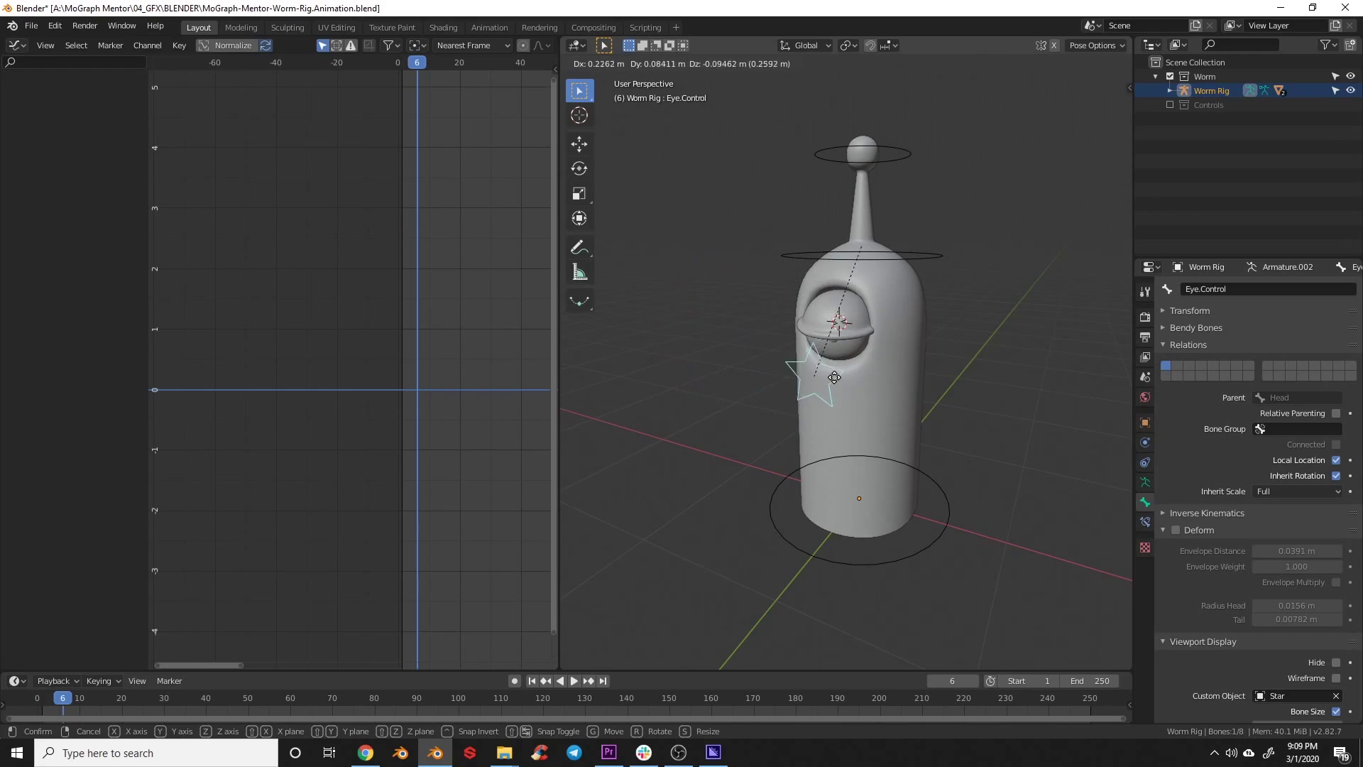
{"action": "right_click", "coordinate": [747, 327]}
Try moving the worm's head, base and antenna controls one by one in the right orthographic view
{"action": "left_click", "coordinate": [904, 254]}
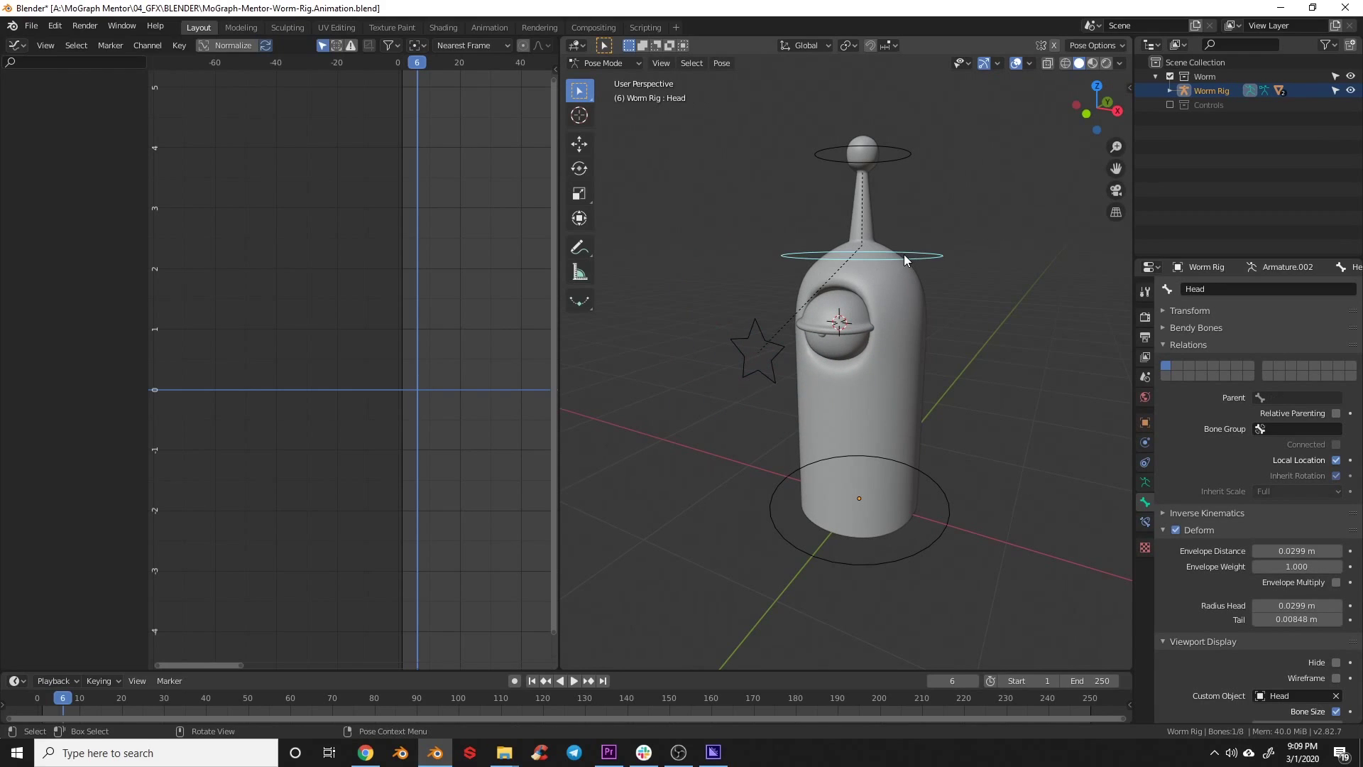
{"action": "key", "text": "KP_3"}
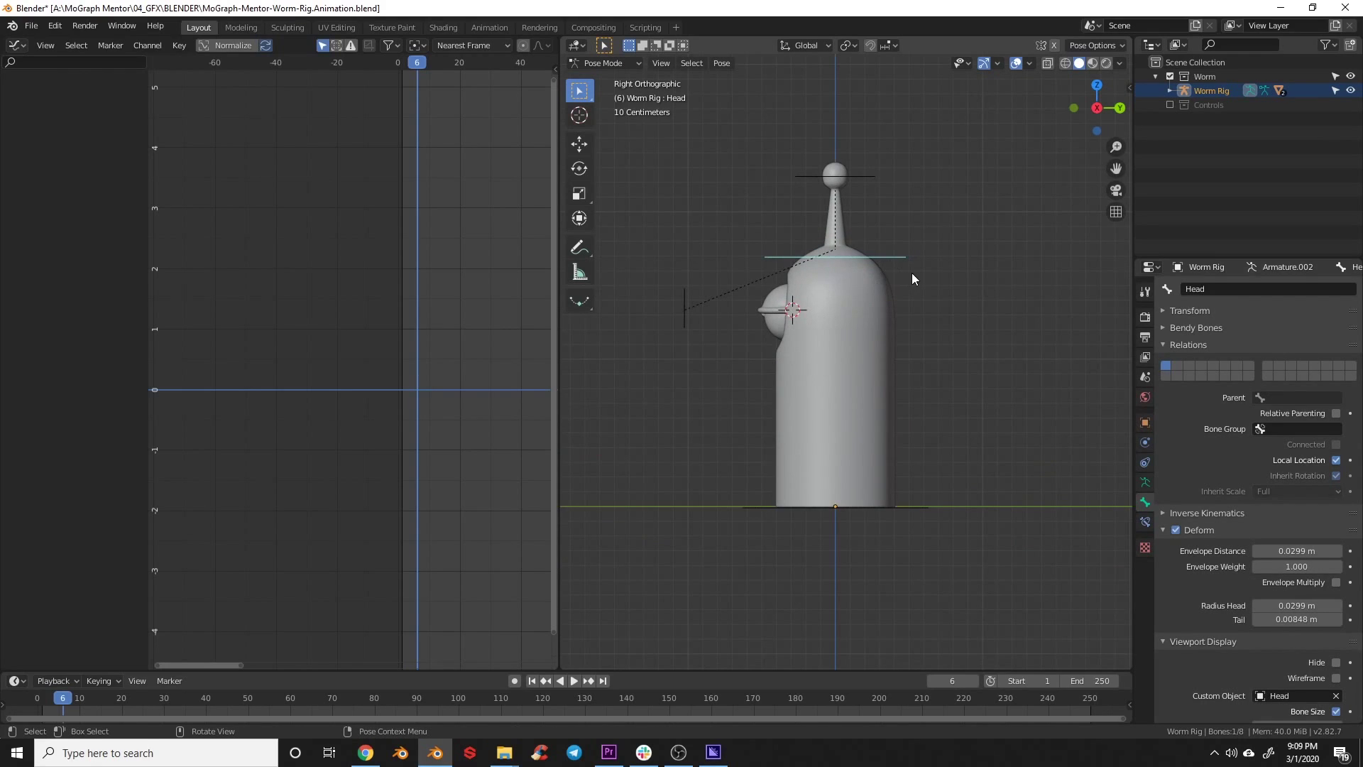
{"action": "key", "text": "g"}
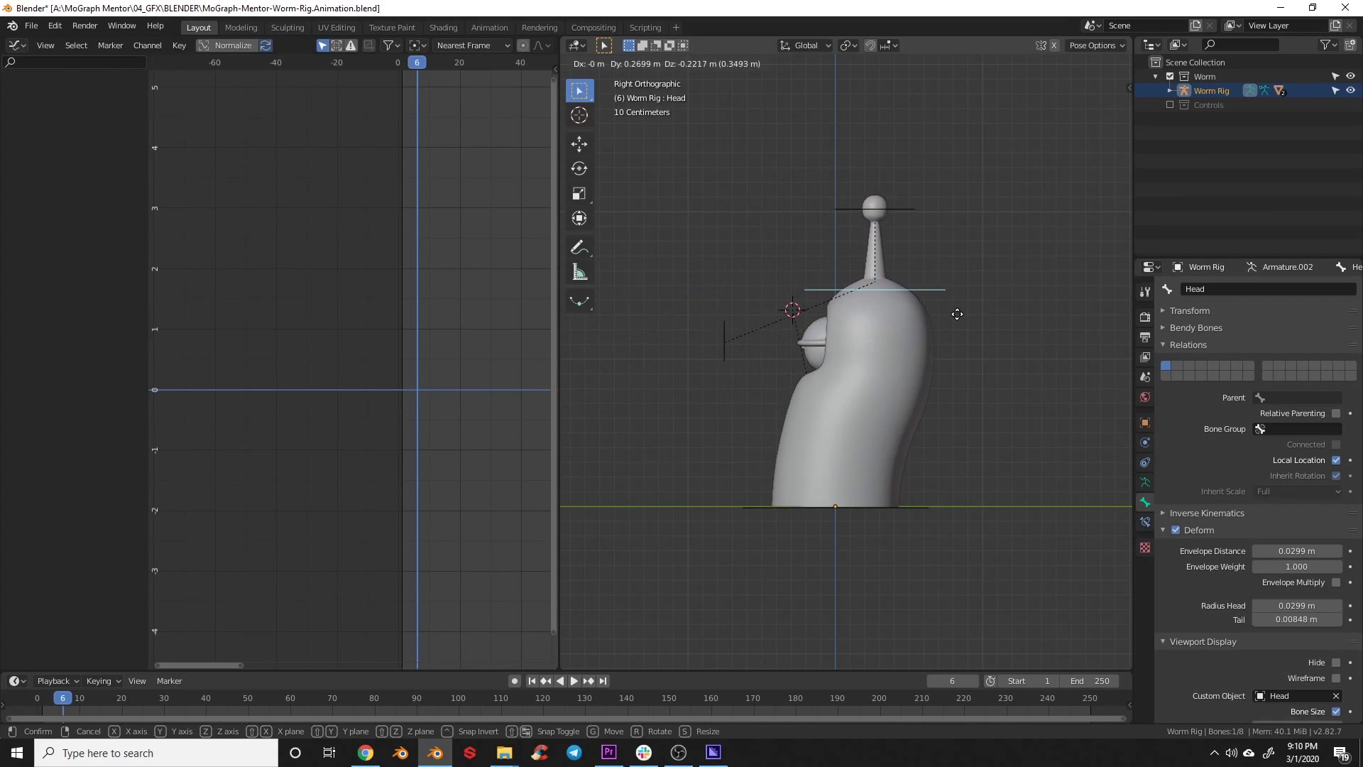
{"action": "key", "text": "Escape"}
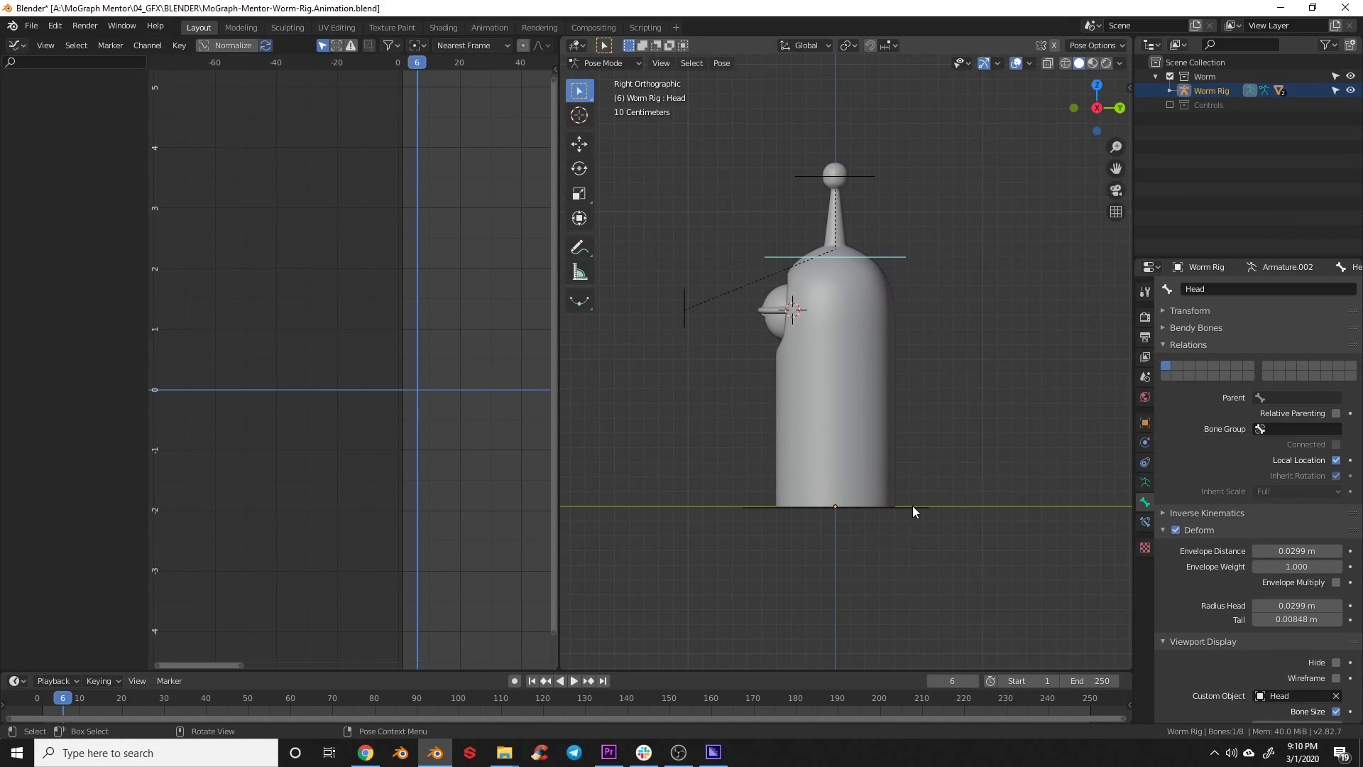
{"action": "key", "text": "g"}
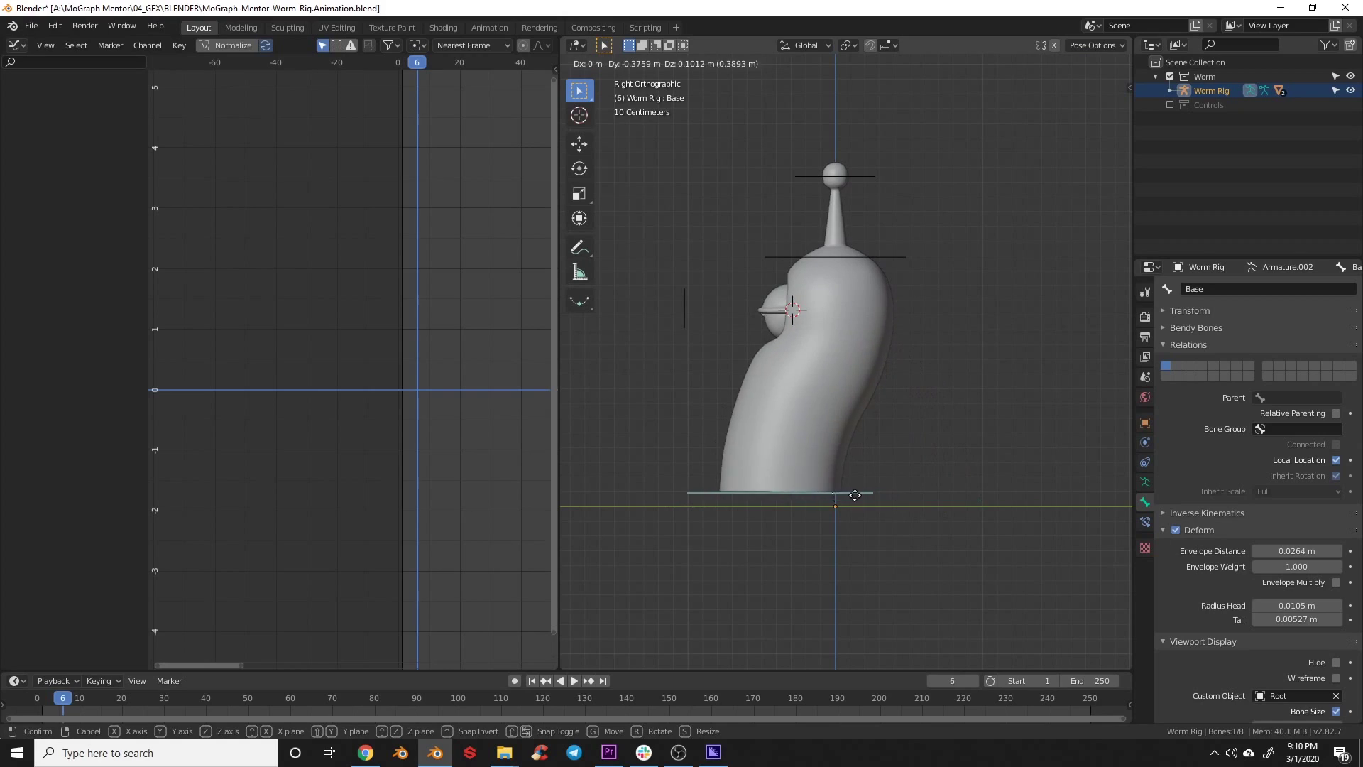
{"action": "key", "text": "Escape"}
{"action": "left_click", "coordinate": [862, 183]}
{"action": "key", "text": "g"}
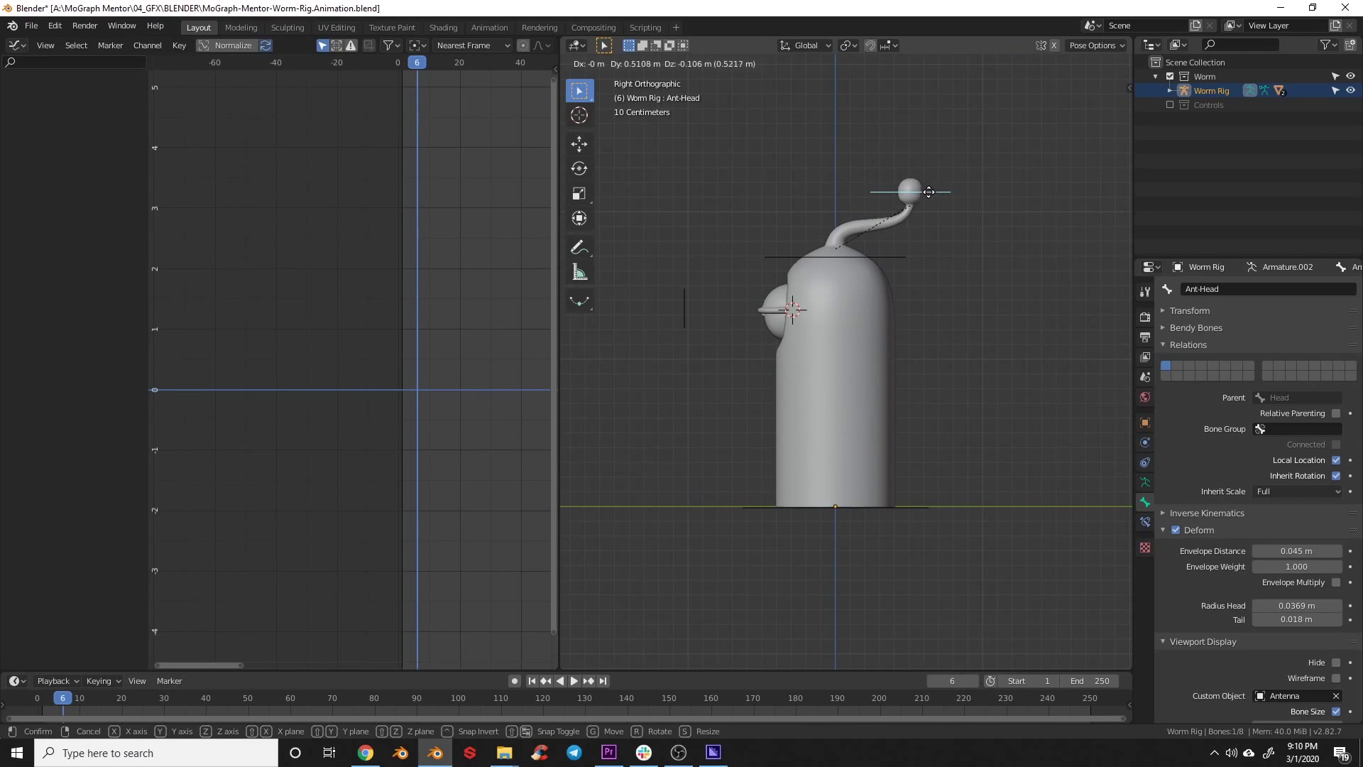
{"action": "key", "text": "Escape"}
Move the head control by about -0.767 m in Y and -0.43 m in Z, and rotate it about -35.3° in the right view
{"action": "middle_click_drag", "start_coordinate": [800, 240], "coordinate": [871, 328]}
{"action": "key", "text": "KP_3"}
{"action": "scroll", "coordinate": [867, 264], "scroll_direction": "up", "scroll_amount": 1}
{"action": "left_click", "coordinate": [905, 301]}
{"action": "key", "text": "g"}
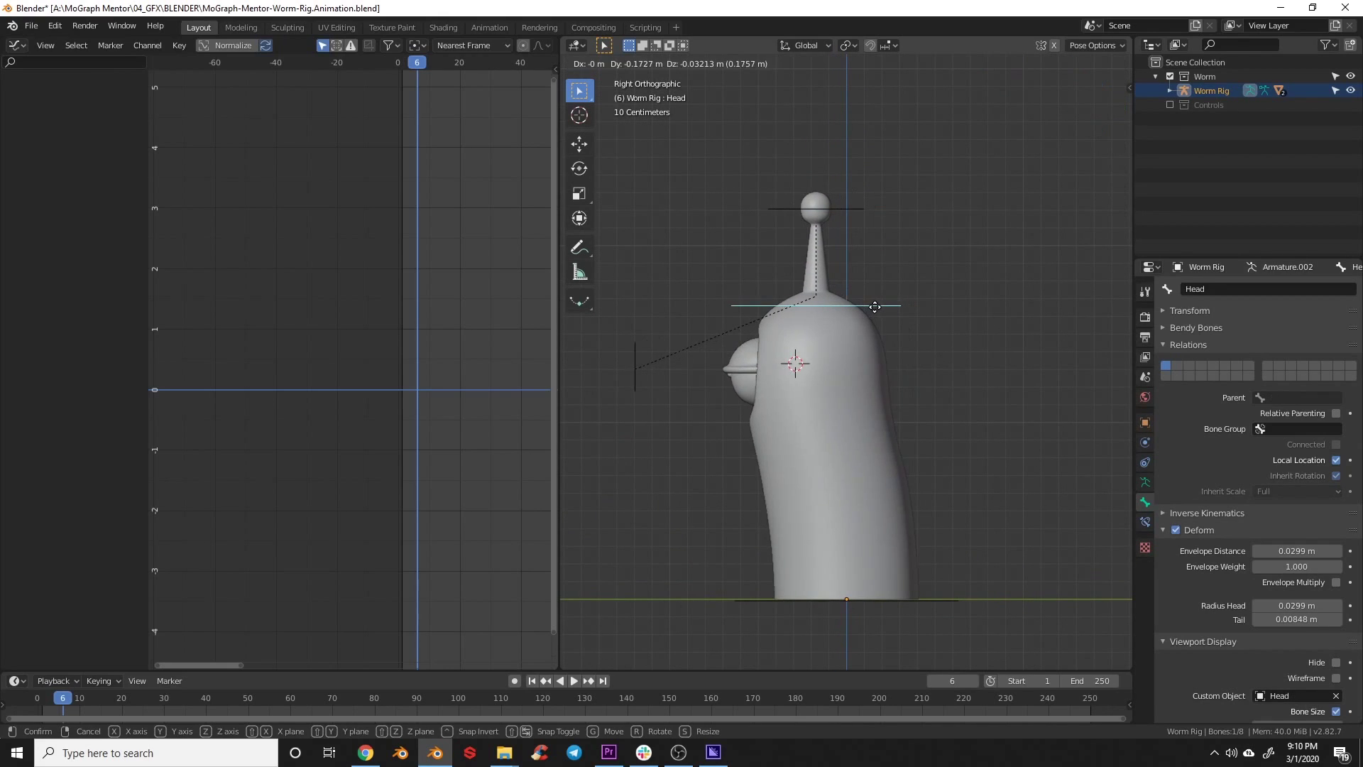
{"action": "left_click", "coordinate": [772, 377]}
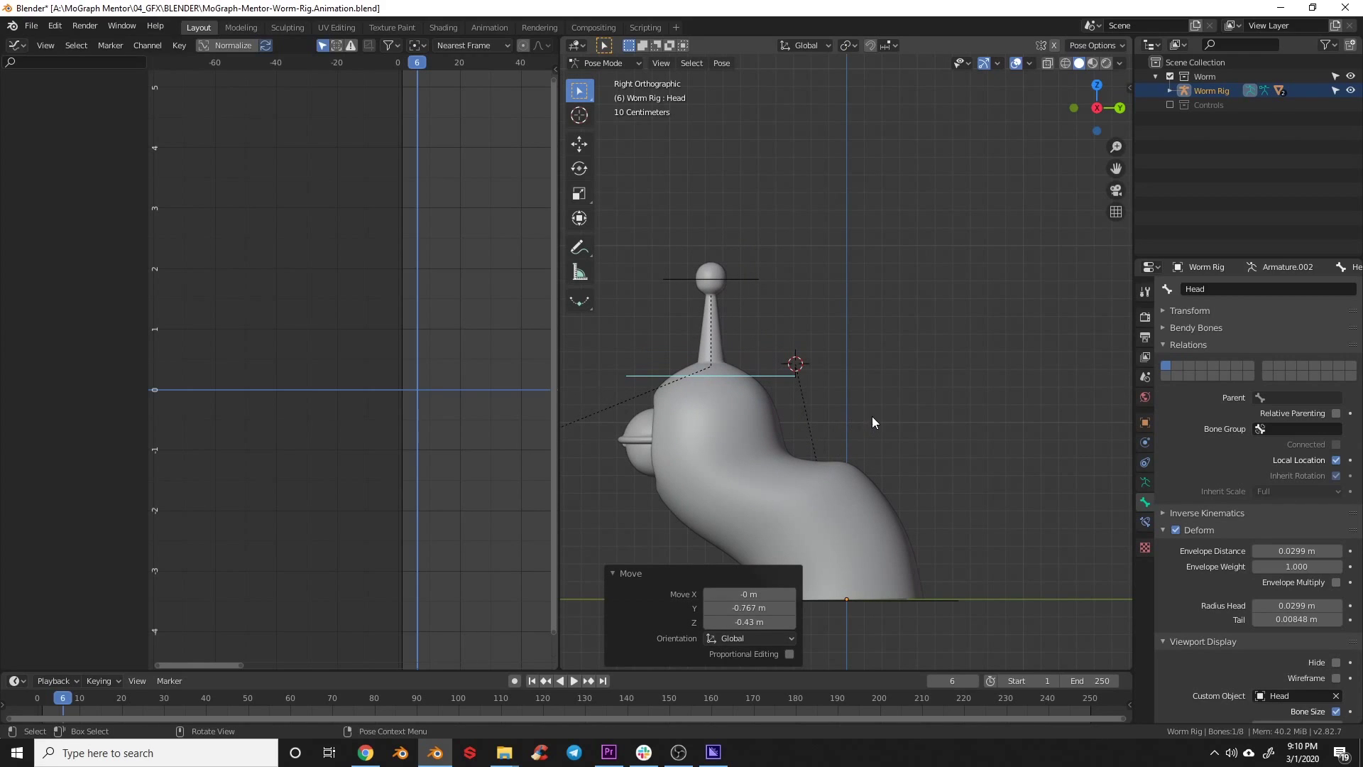
{"action": "key", "text": "r"}
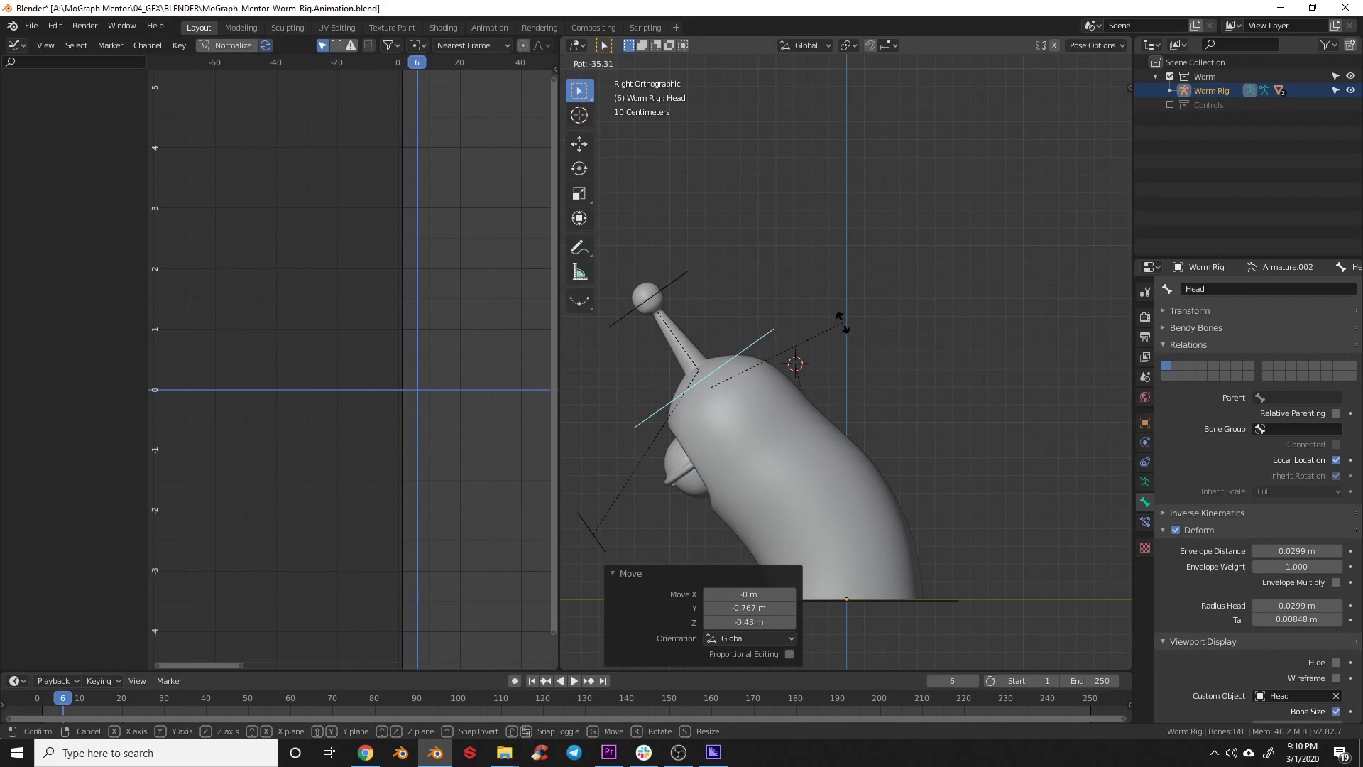
{"action": "left_click", "coordinate": [837, 328]}
{"action": "middle_click_drag", "start_coordinate": [770, 416], "coordinate": [828, 438], "text": "shift"}
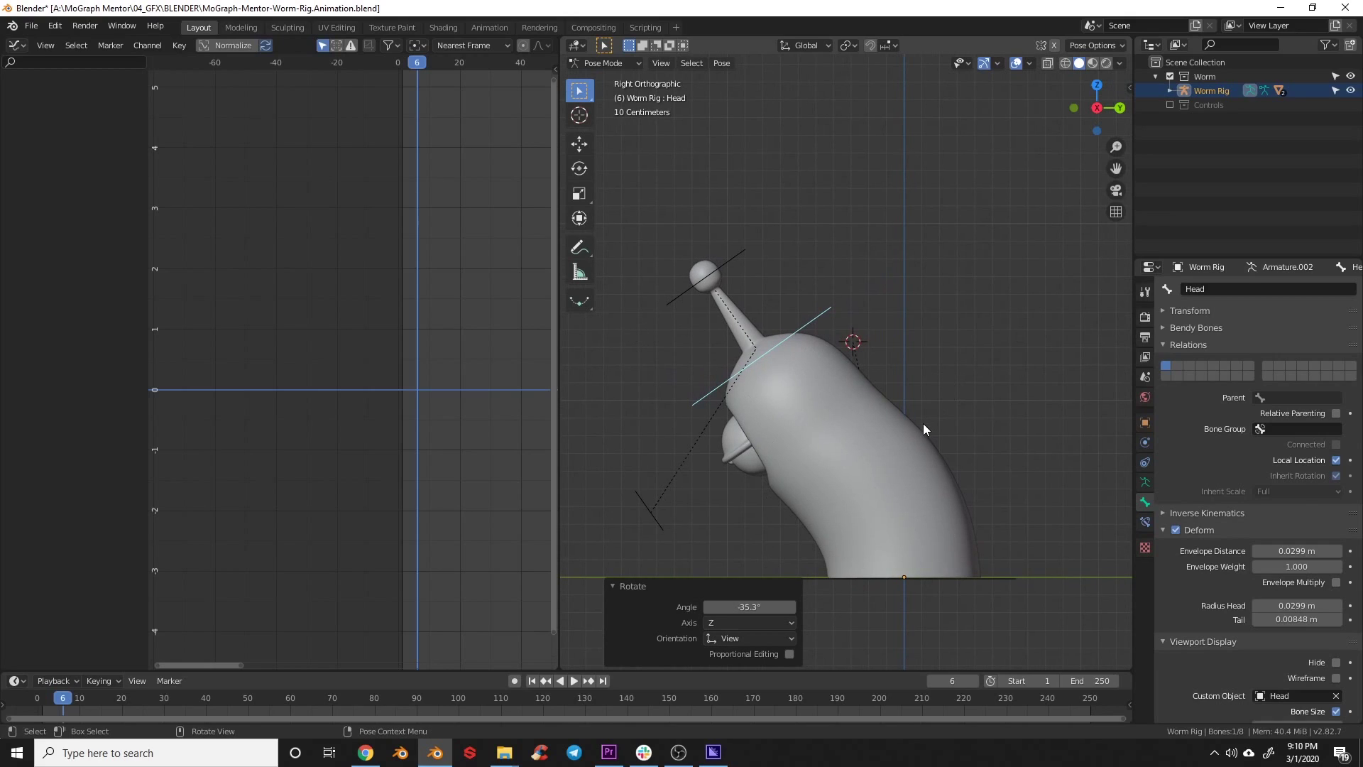
Clear the rotation and location of all the rig's controls and return to Object Mode
{"action": "key", "text": "a"}
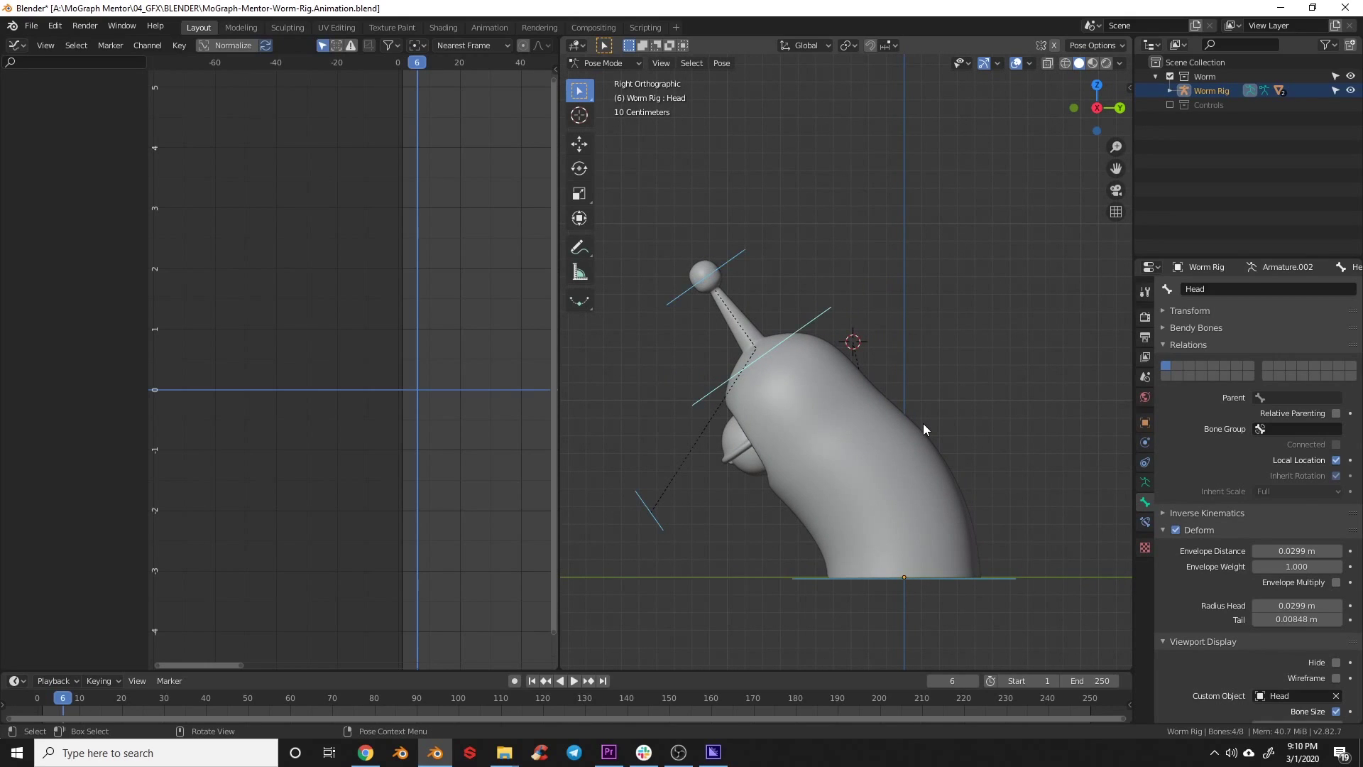
{"action": "key", "text": "alt+r"}
{"action": "key", "text": "alt+g"}
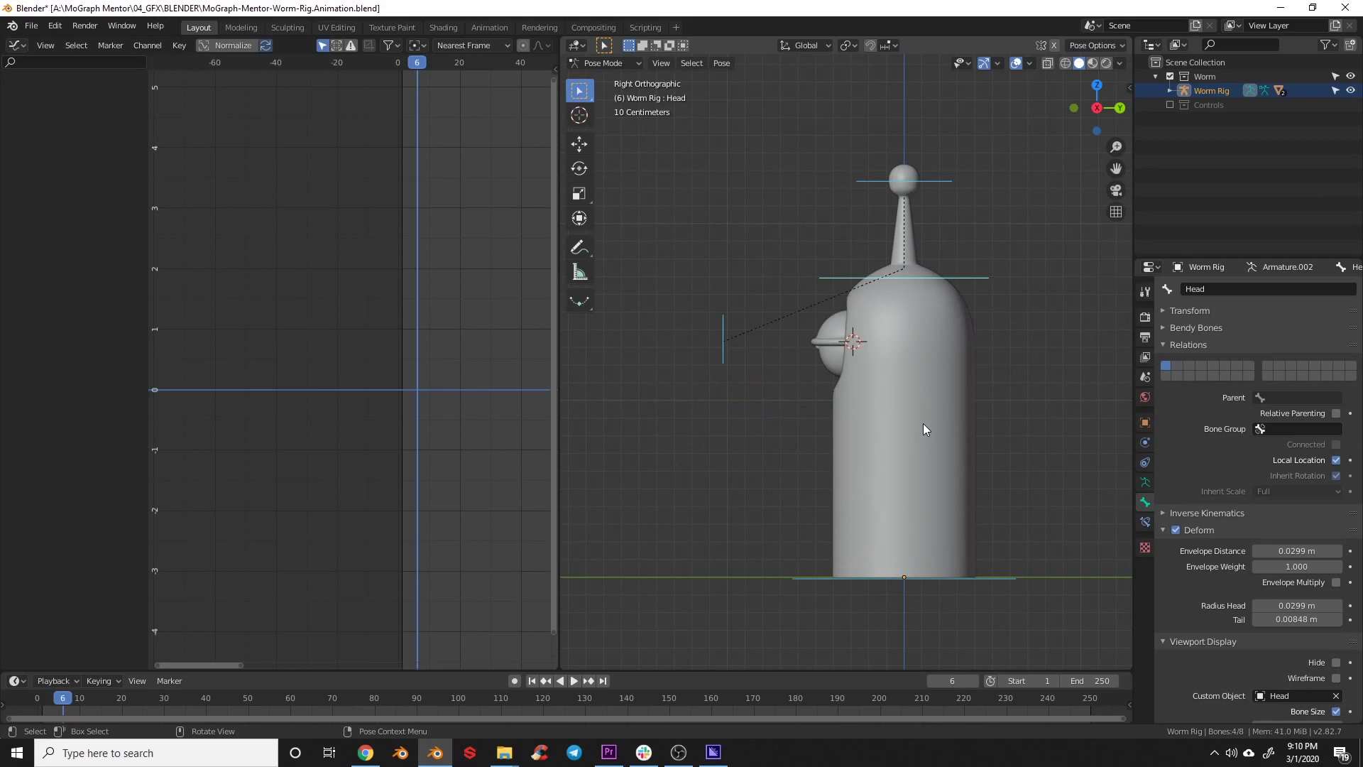
{"action": "key", "text": "ctrl+Tab"}
{"action": "left_click", "coordinate": [840, 416]}
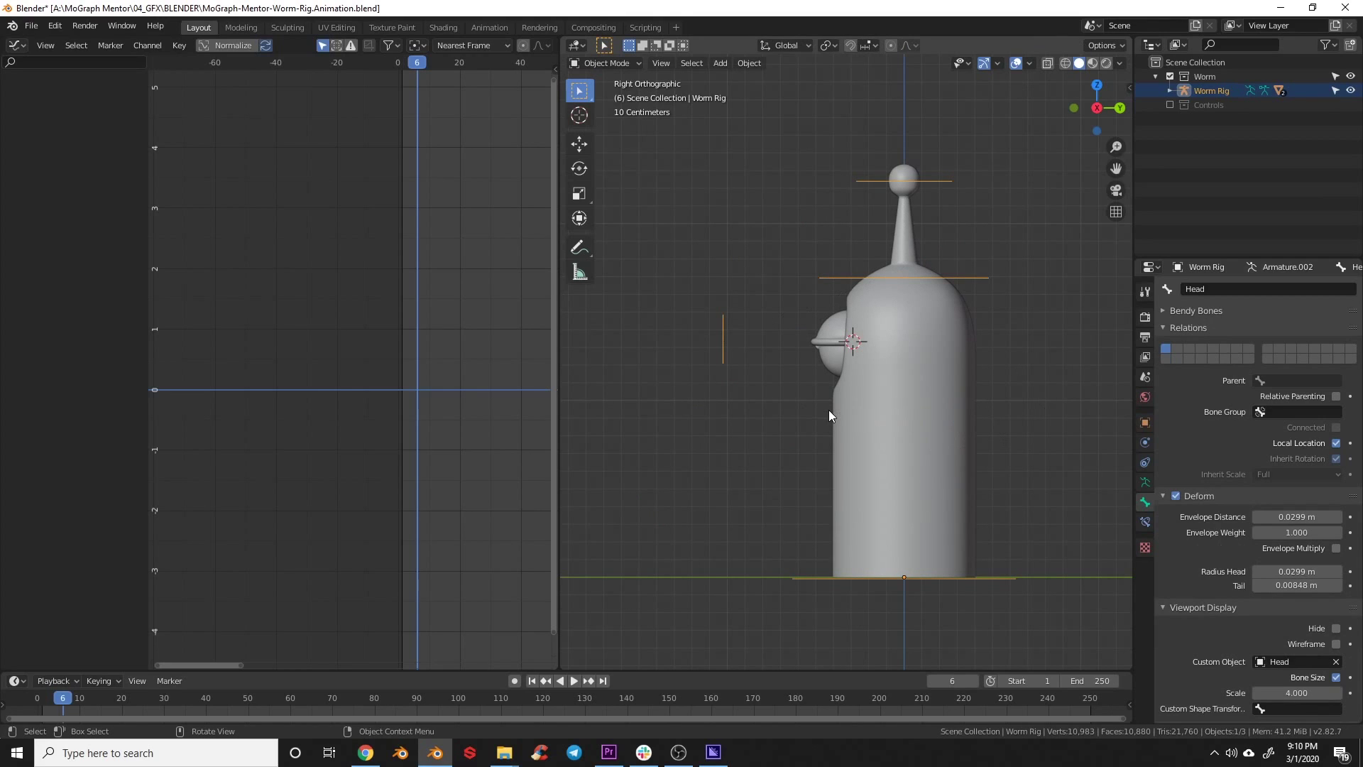
Select the whole worm rig in Object Mode and try moving it in the perspective view
{"action": "middle_click_drag", "start_coordinate": [828, 410], "coordinate": [900, 589]}
{"action": "scroll", "coordinate": [906, 593], "scroll_direction": "down", "scroll_amount": 2}
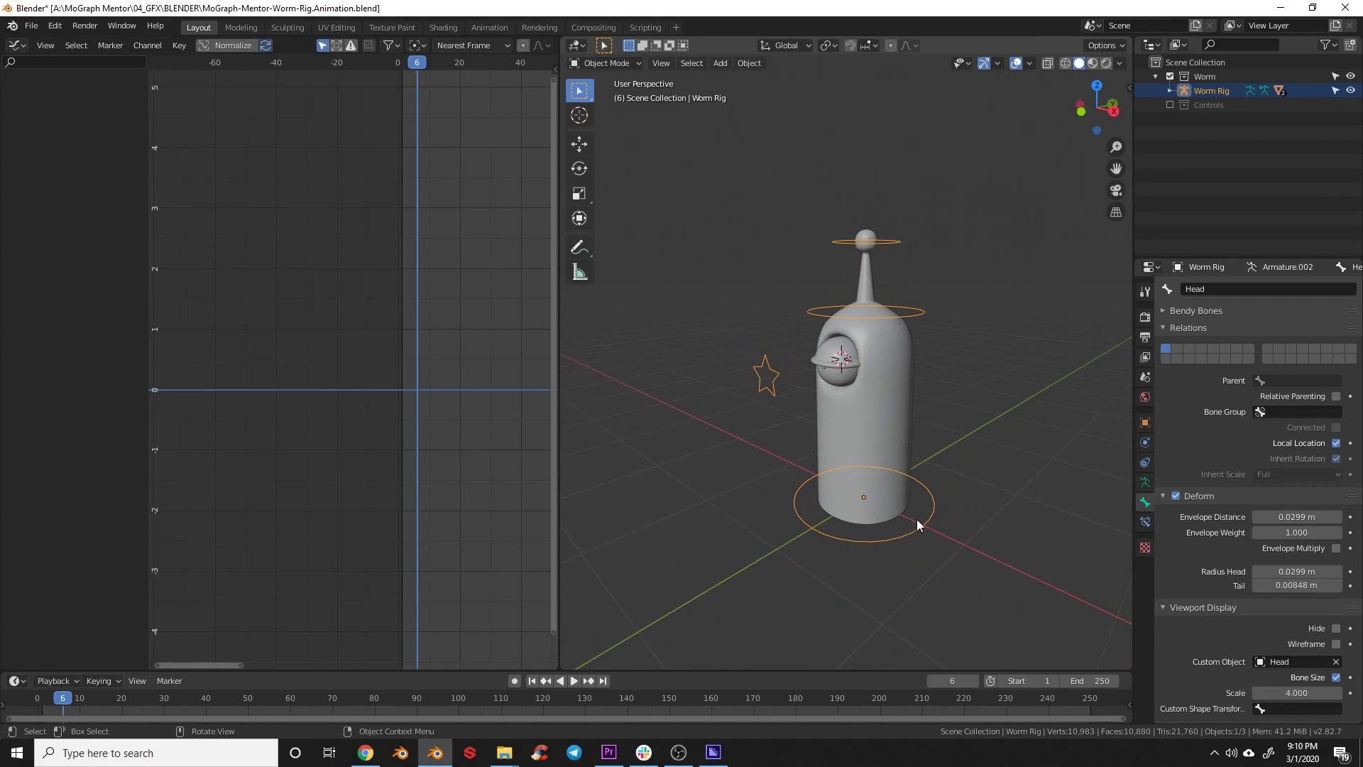
{"action": "left_click", "coordinate": [926, 526]}
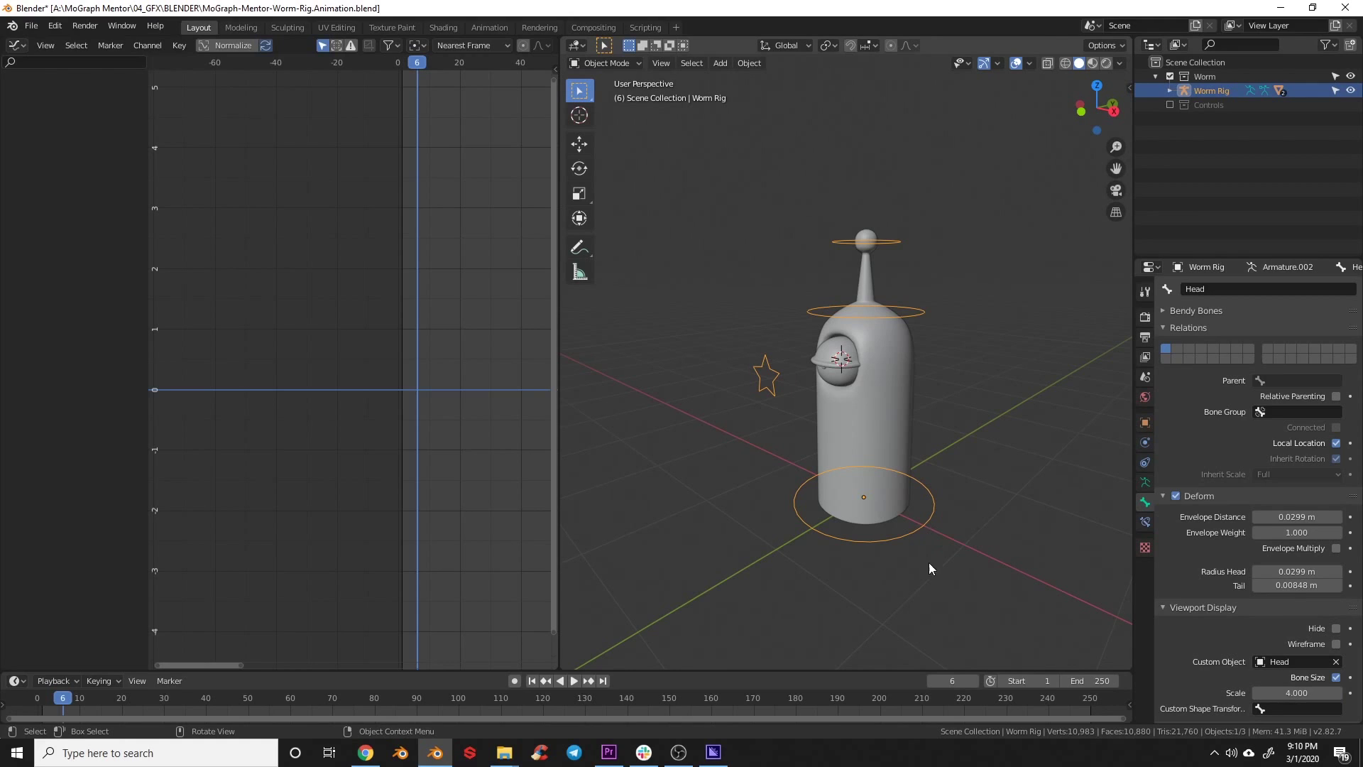
{"action": "left_click", "coordinate": [929, 563]}
{"action": "left_click", "coordinate": [926, 531]}
{"action": "key", "text": "g"}
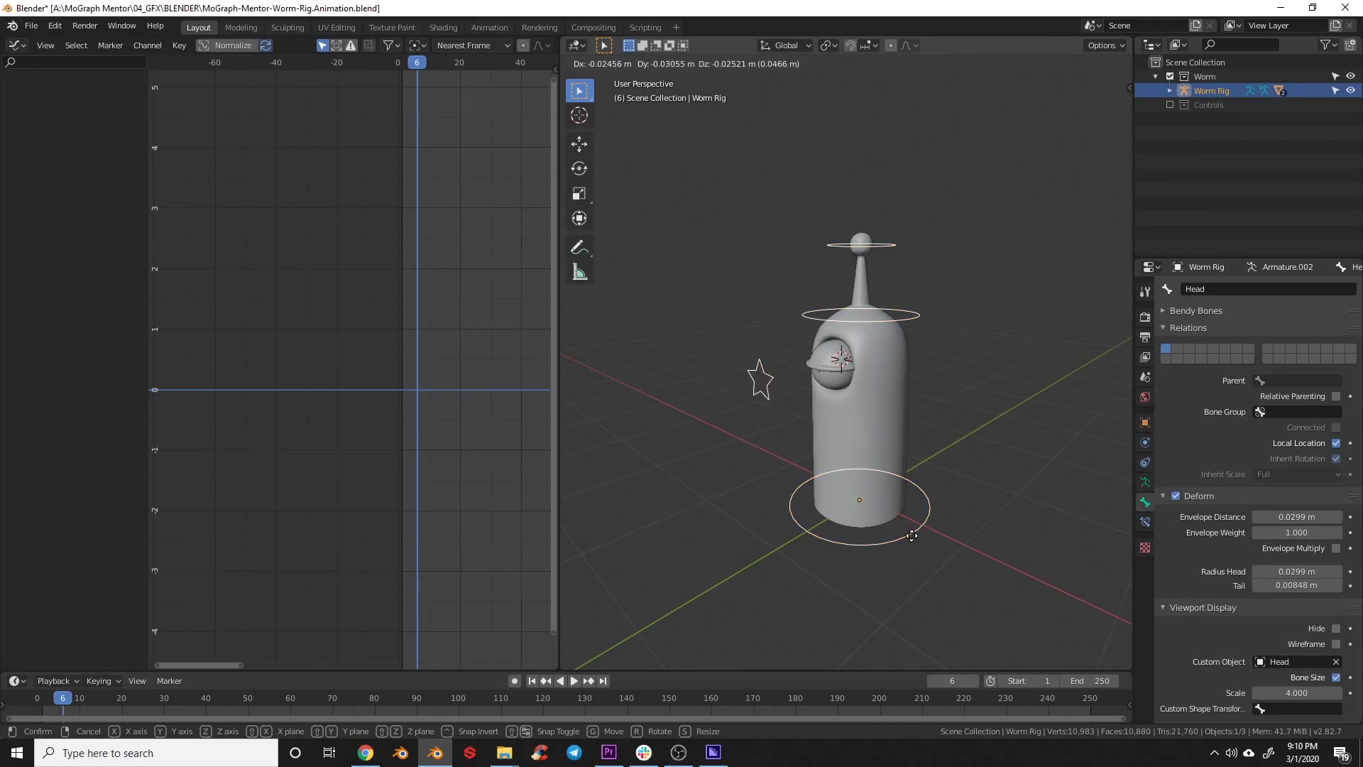
{"action": "right_click", "coordinate": [1019, 480]}
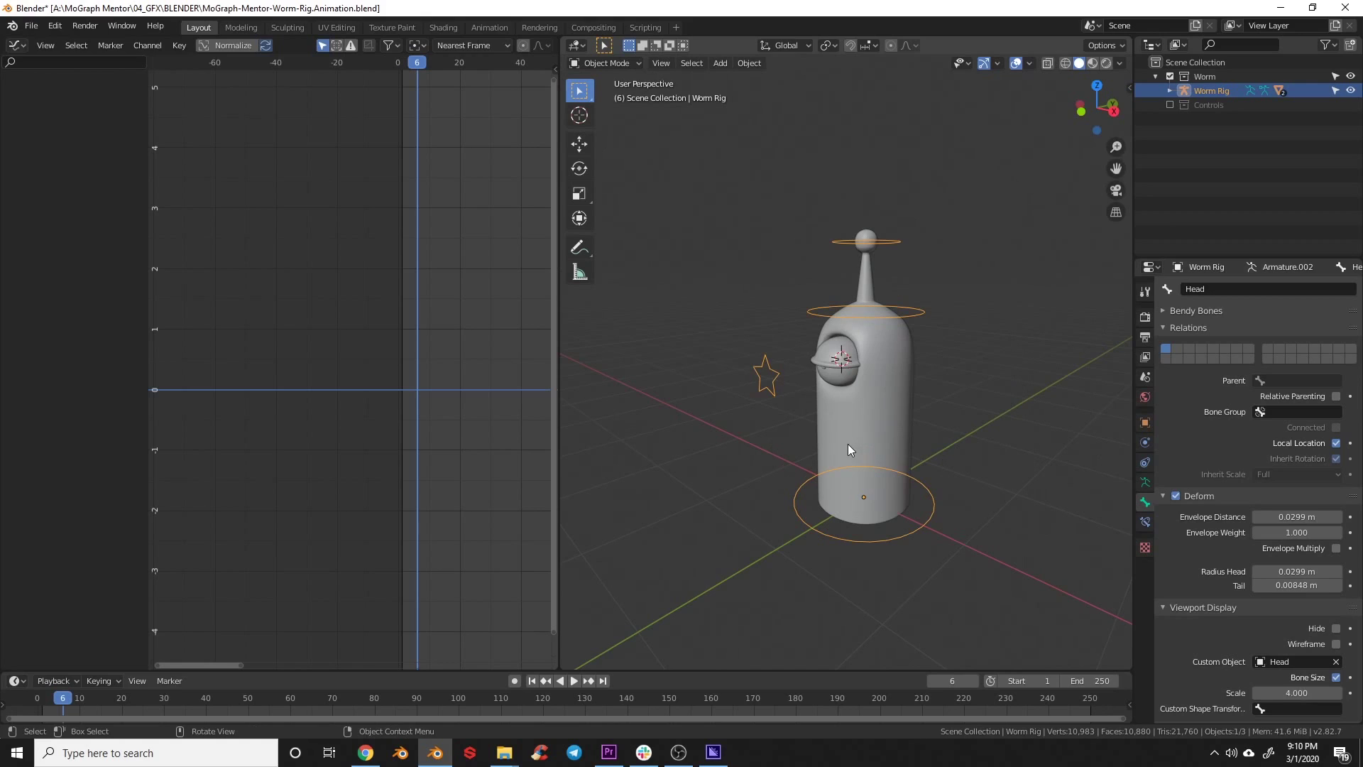
Select the worm's eye mesh and set its Half shape key value to 0
{"action": "middle_click_drag", "start_coordinate": [848, 445], "coordinate": [889, 426]}
{"action": "scroll", "coordinate": [897, 492], "scroll_direction": "up", "scroll_amount": 2}
{"action": "scroll", "coordinate": [886, 429], "scroll_direction": "up", "scroll_amount": 2}
{"action": "left_click", "coordinate": [859, 325]}
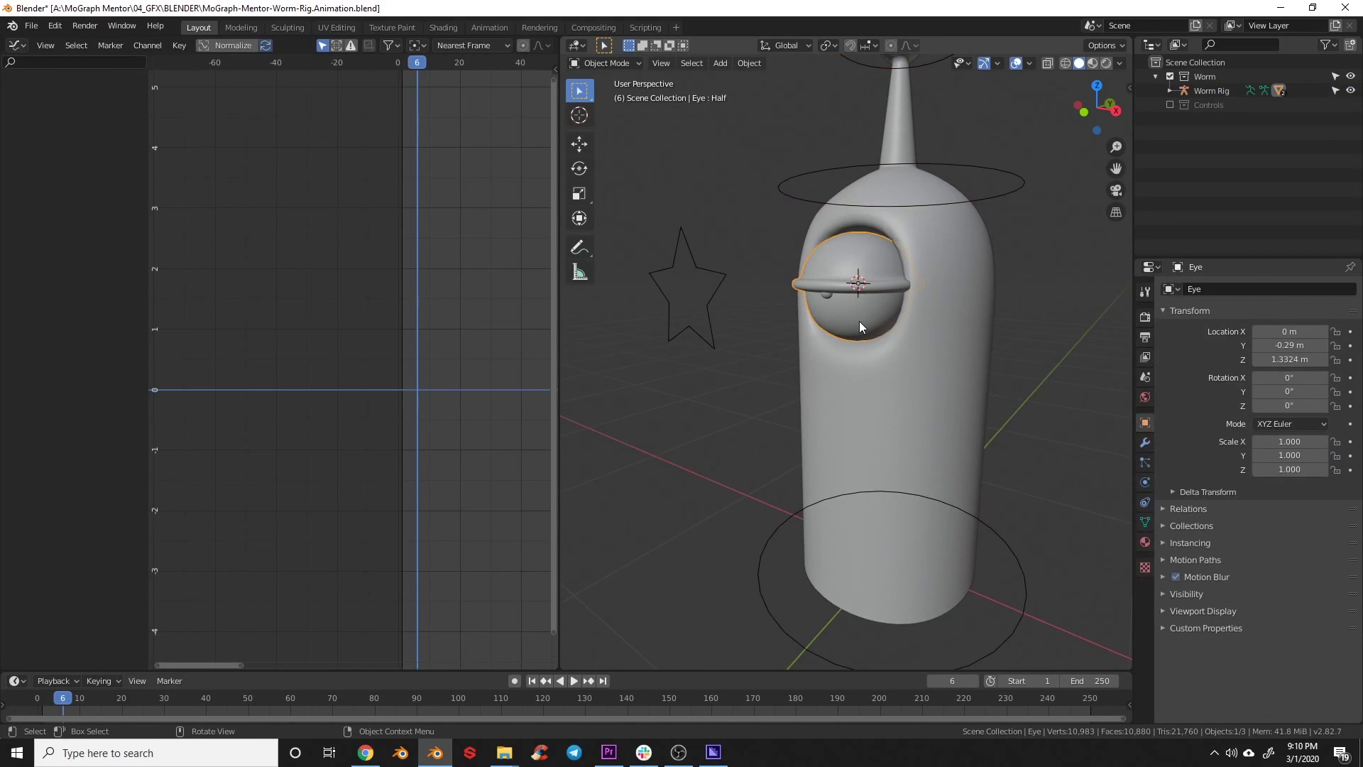
{"action": "left_click", "coordinate": [1145, 522]}
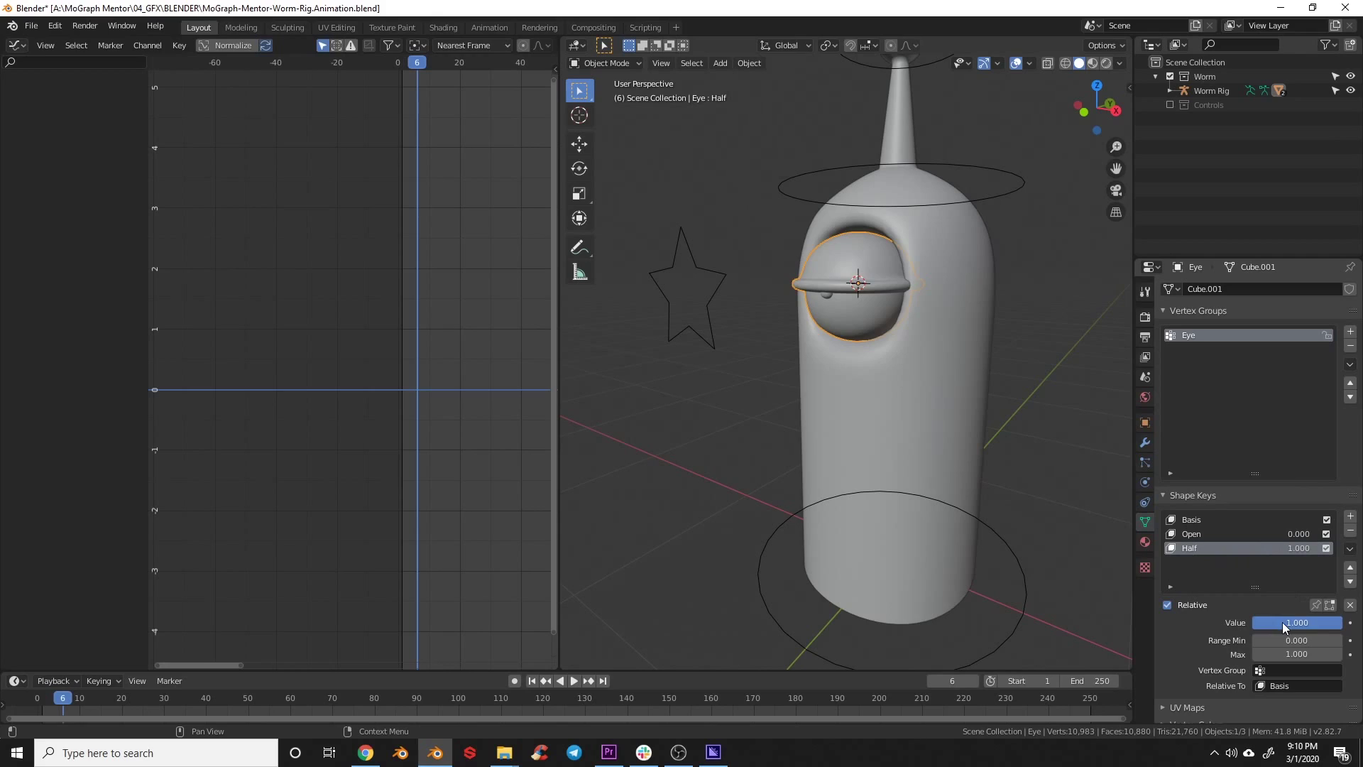
{"action": "left_click_drag", "start_coordinate": [1283, 622], "coordinate": [1192, 622]}
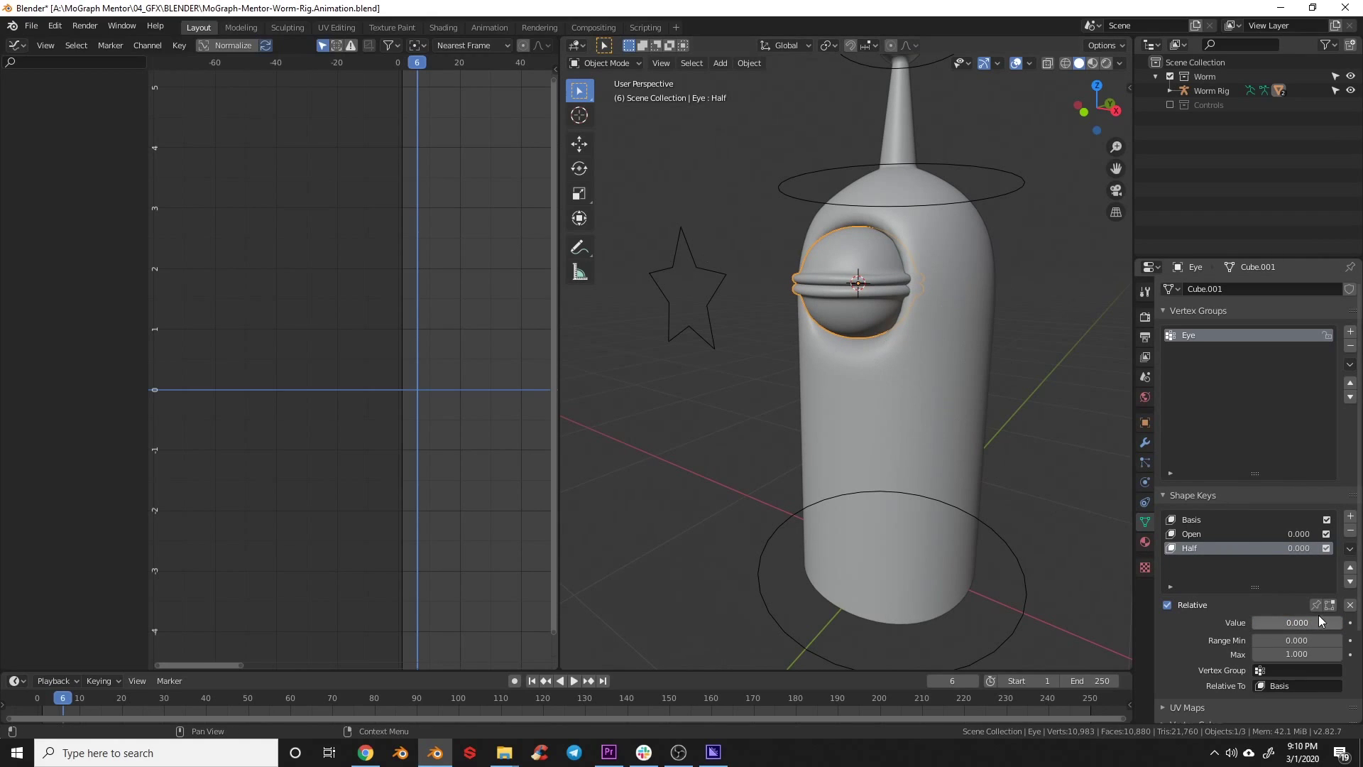
{"action": "mouse_move", "coordinate": [1278, 622]}
{"action": "left_mouse_down"}
{"action": "mouse_move", "coordinate": [1338, 622]}
{"action": "mouse_move", "coordinate": [1253, 622]}
{"action": "left_mouse_up"}
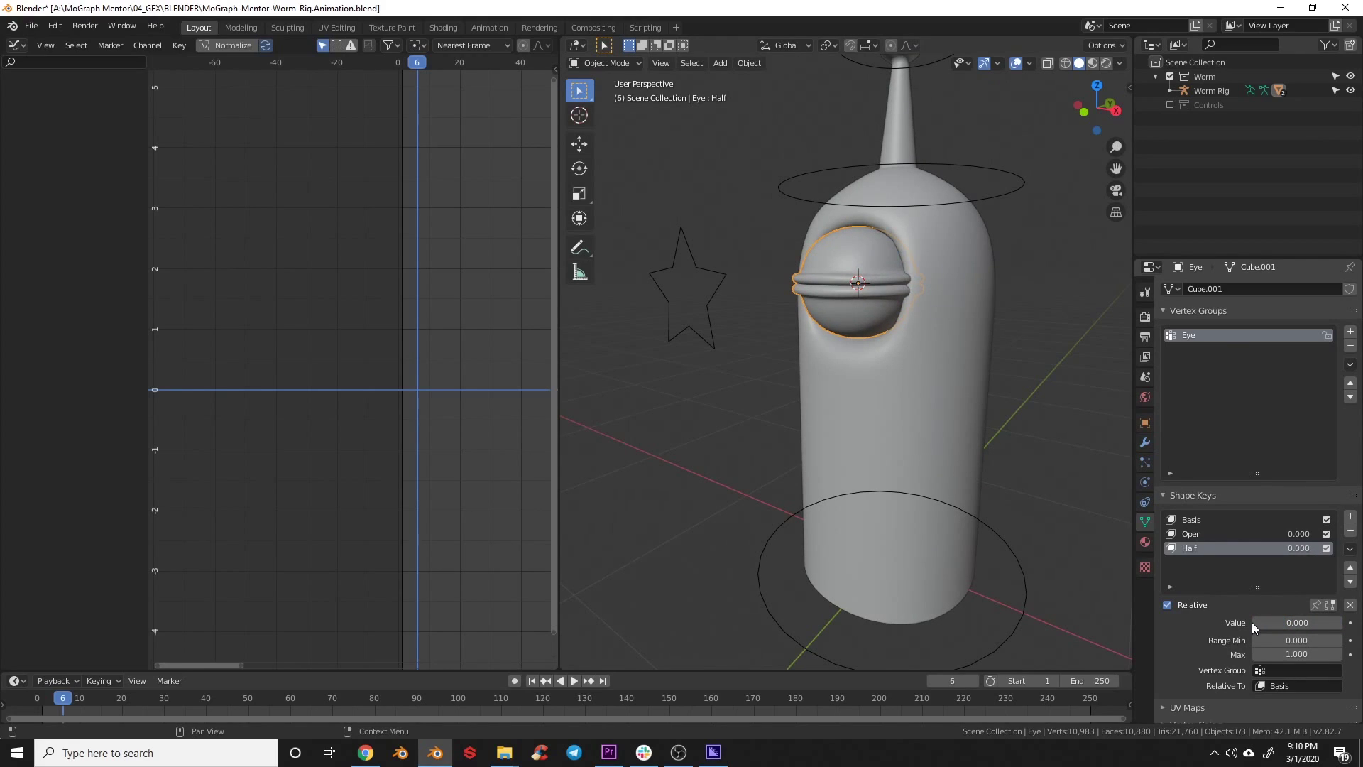
Insert a keyframe for the eye's Open shape key at value 0 on frame 1
{"action": "left_click_drag", "start_coordinate": [50, 695], "coordinate": [44, 702]}
{"action": "key", "text": "space"}
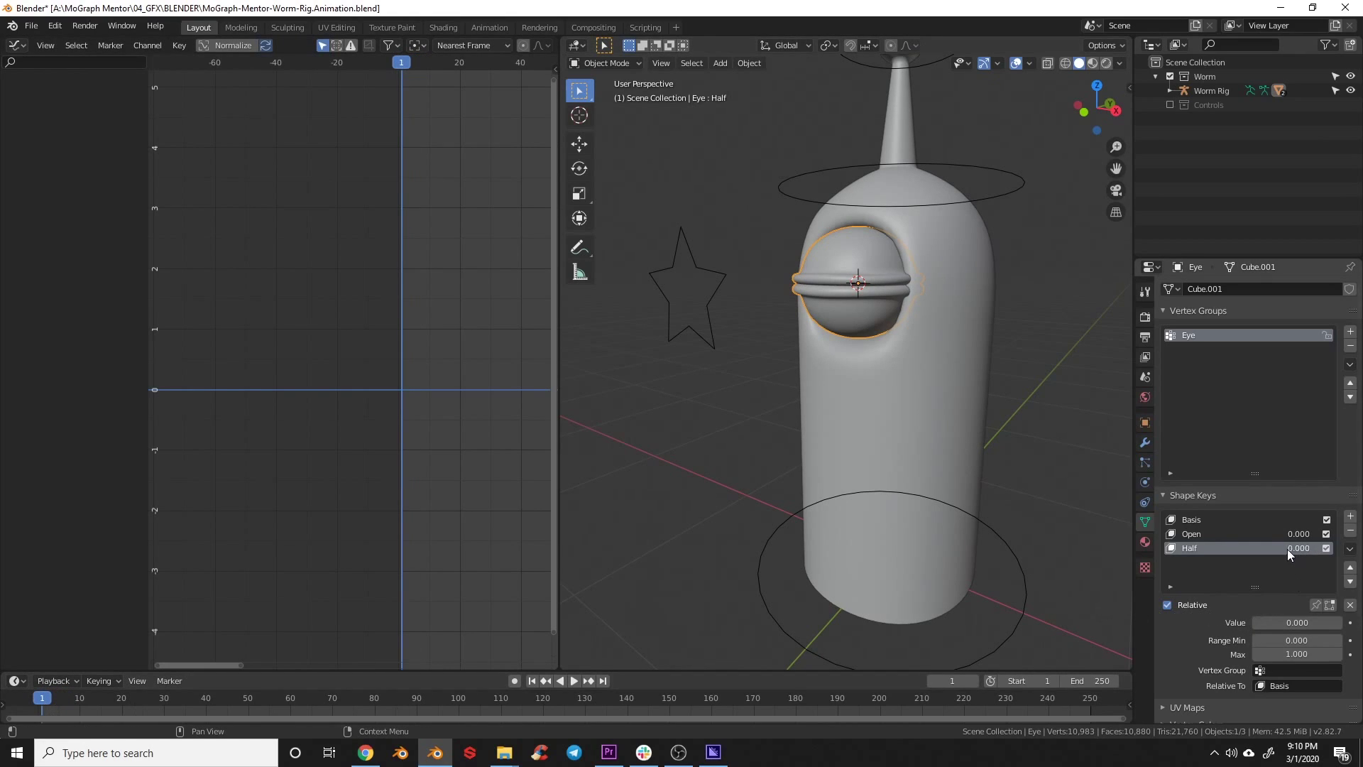
{"action": "left_click", "coordinate": [1290, 523]}
{"action": "left_click", "coordinate": [1219, 534]}
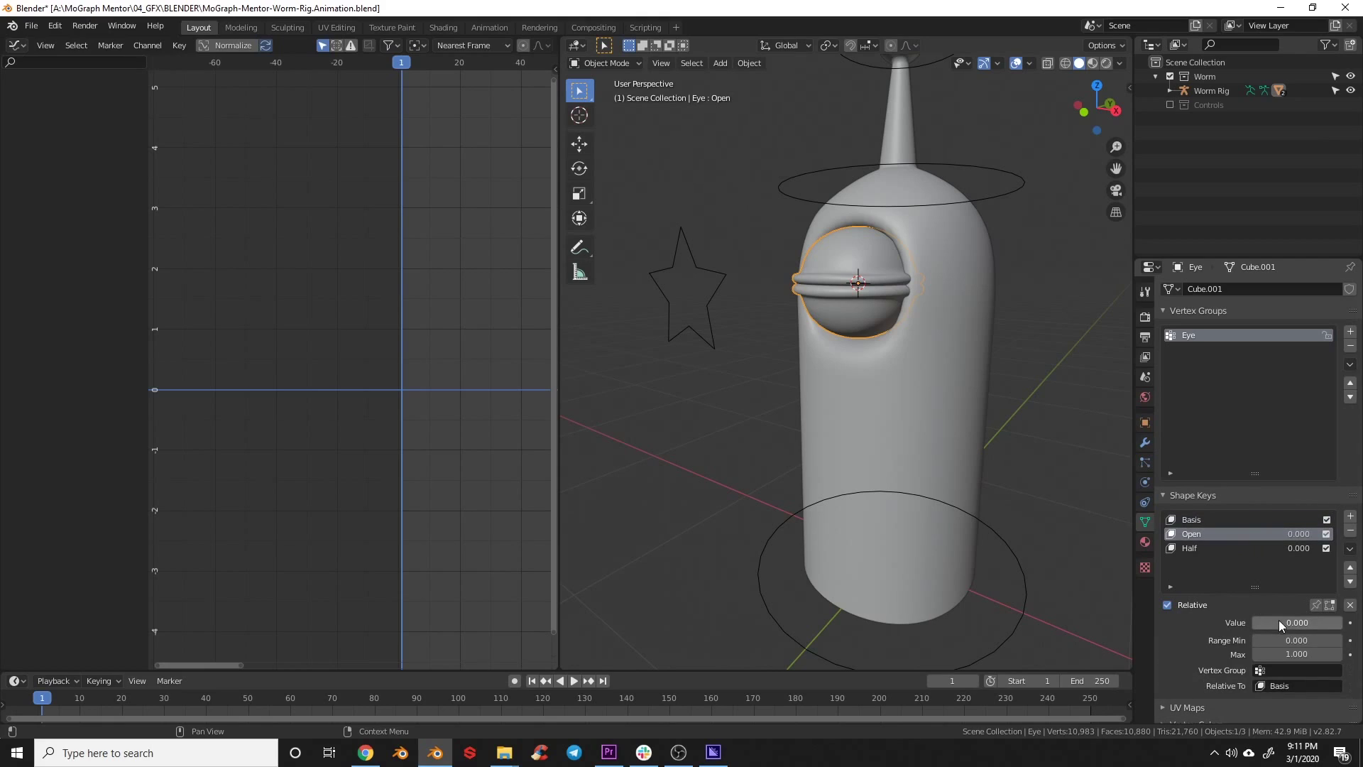
{"action": "key", "text": "i"}
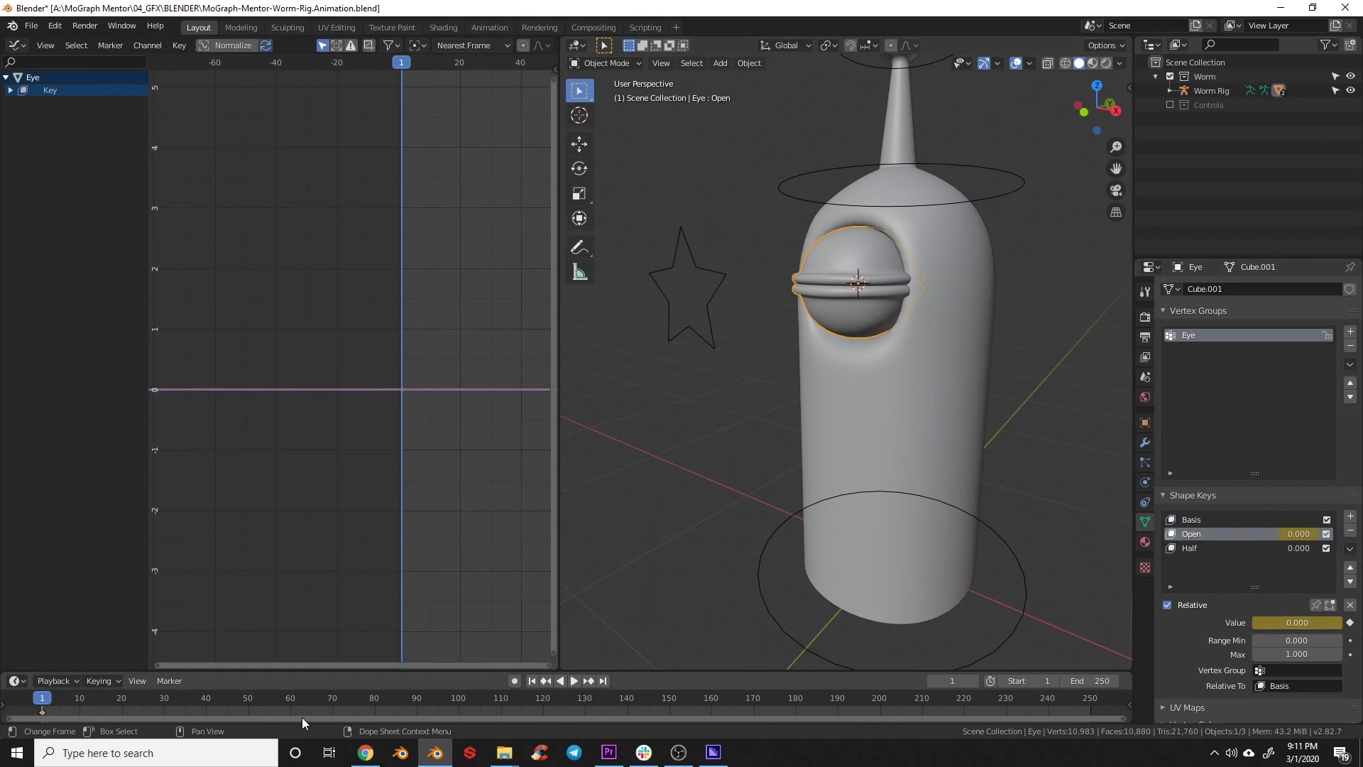
Set the Open shape key's value to 1 on frame 3 and insert a keyframe
{"action": "left_click_drag", "start_coordinate": [45, 704], "coordinate": [52, 704]}
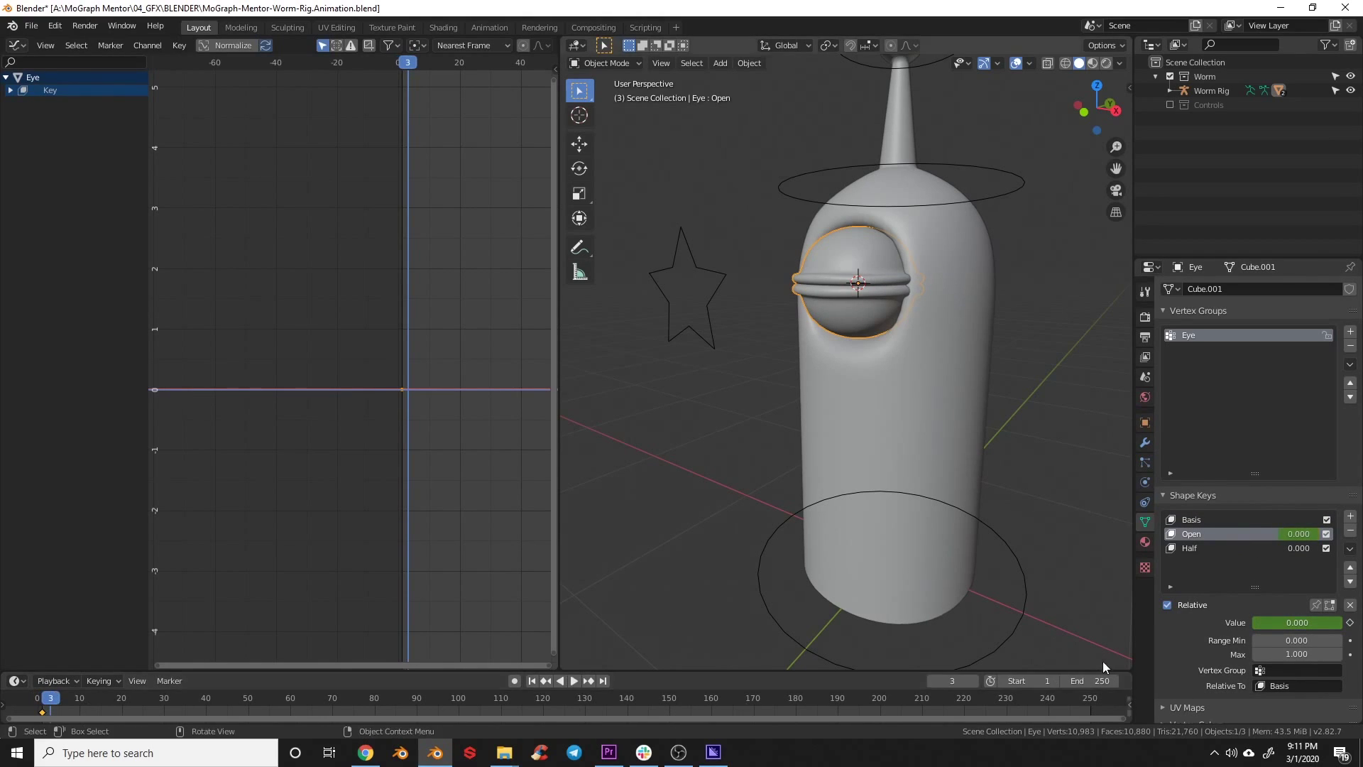
{"action": "left_click_drag", "start_coordinate": [1295, 624], "coordinate": [1342, 625]}
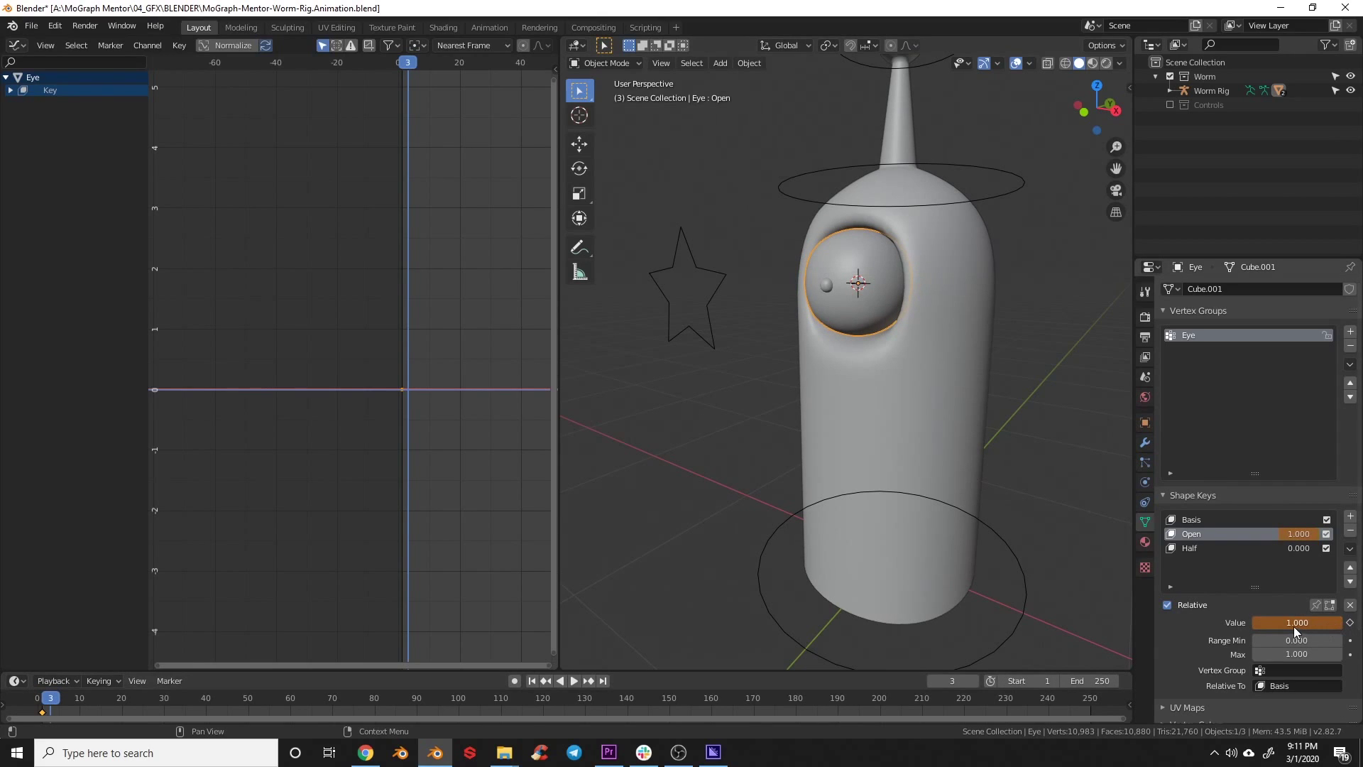
{"action": "key", "text": "i"}
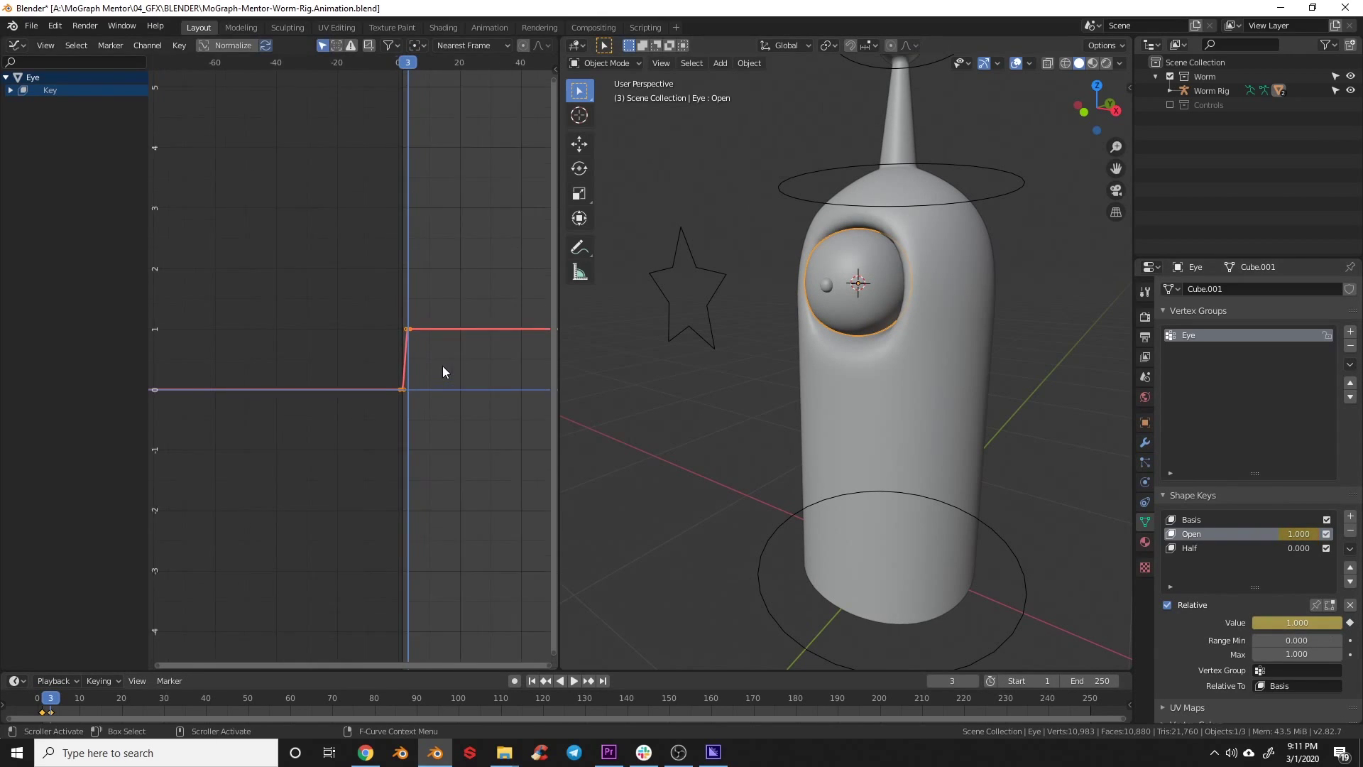
Set both Open shape key keyframes to constant interpolation and scrub the timeline to check the eye opening
{"action": "key", "text": "Home"}
{"action": "left_click_drag", "start_coordinate": [390, 313], "coordinate": [288, 453]}
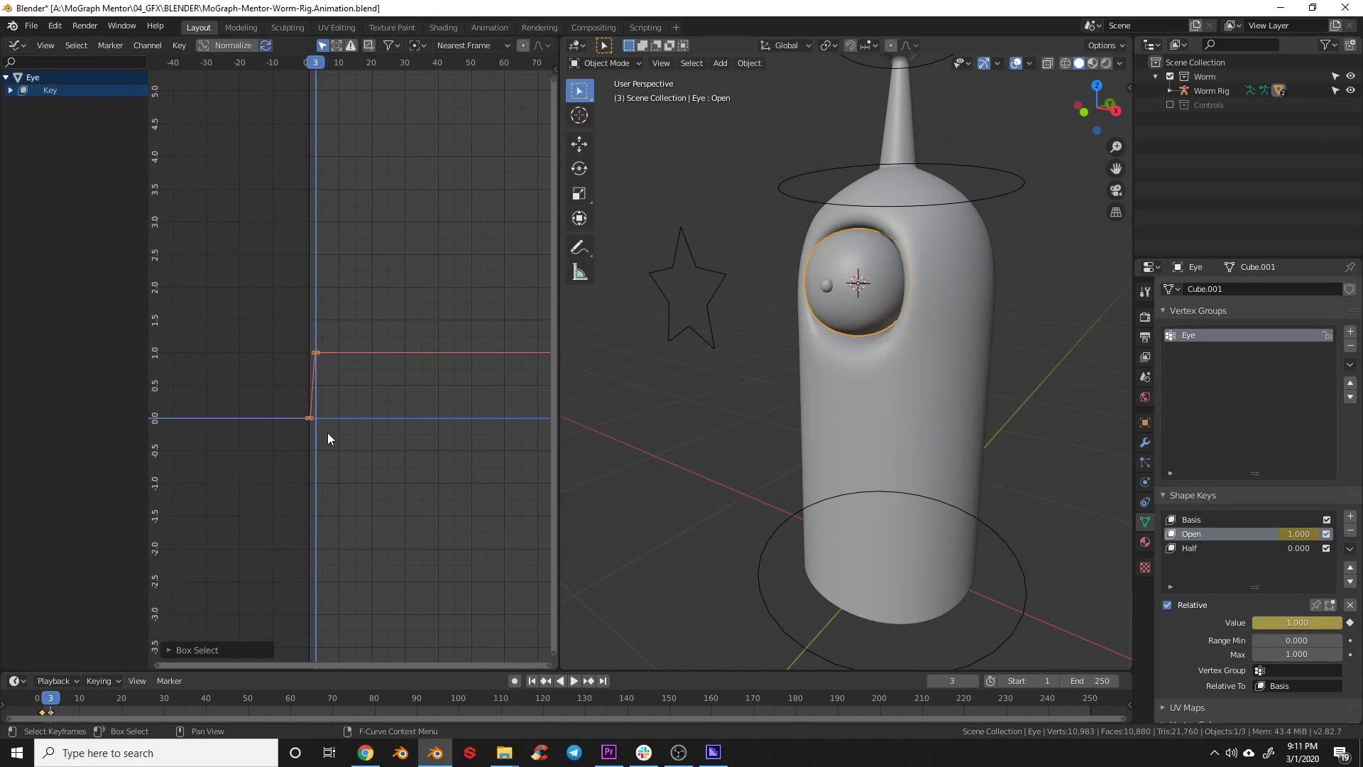
{"action": "key", "text": "t"}
{"action": "left_click", "coordinate": [326, 434]}
{"action": "left_click", "coordinate": [118, 704]}
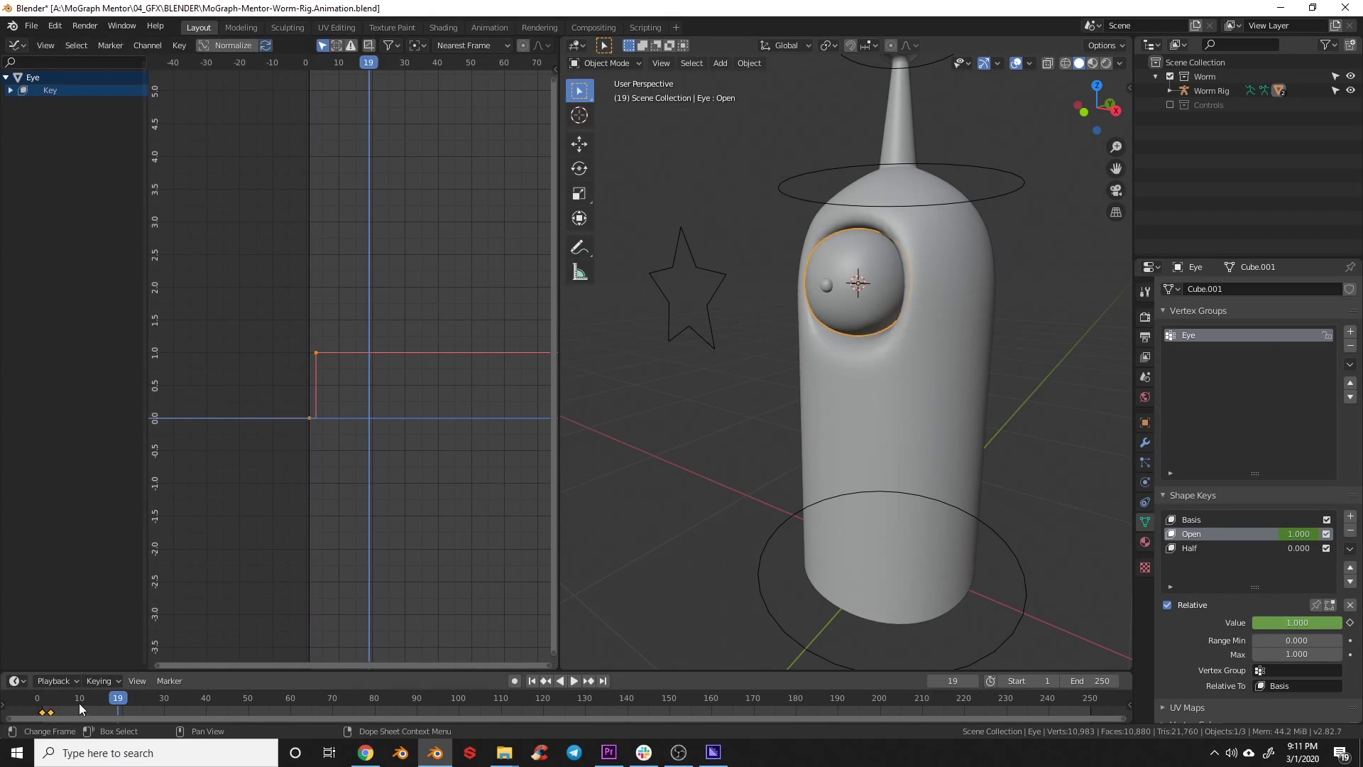
{"action": "left_click_drag", "start_coordinate": [79, 703], "coordinate": [53, 713]}
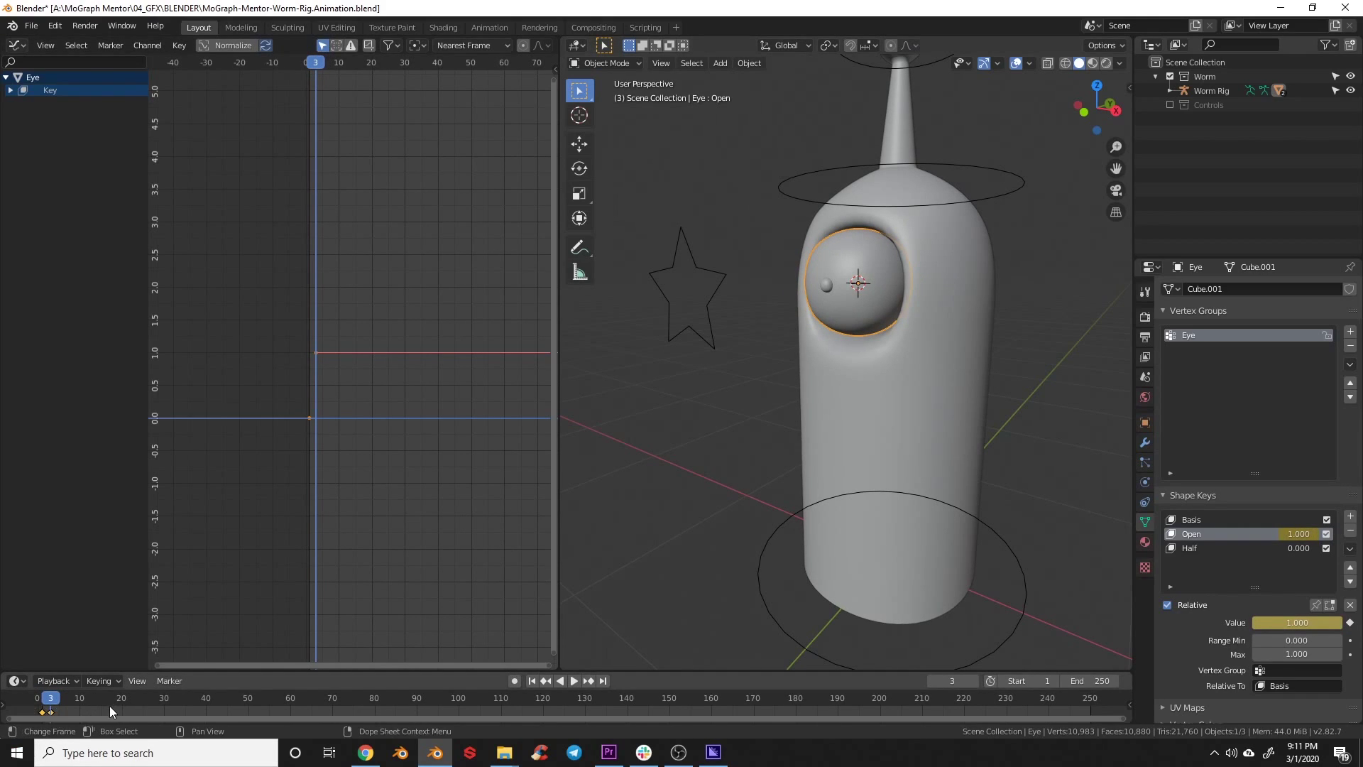
Delete the eye's shape key keyframes from the timeline
{"action": "key", "text": "x"}
{"action": "left_click", "coordinate": [103, 685]}
{"action": "scroll", "coordinate": [812, 465], "scroll_direction": "down", "scroll_amount": 3}
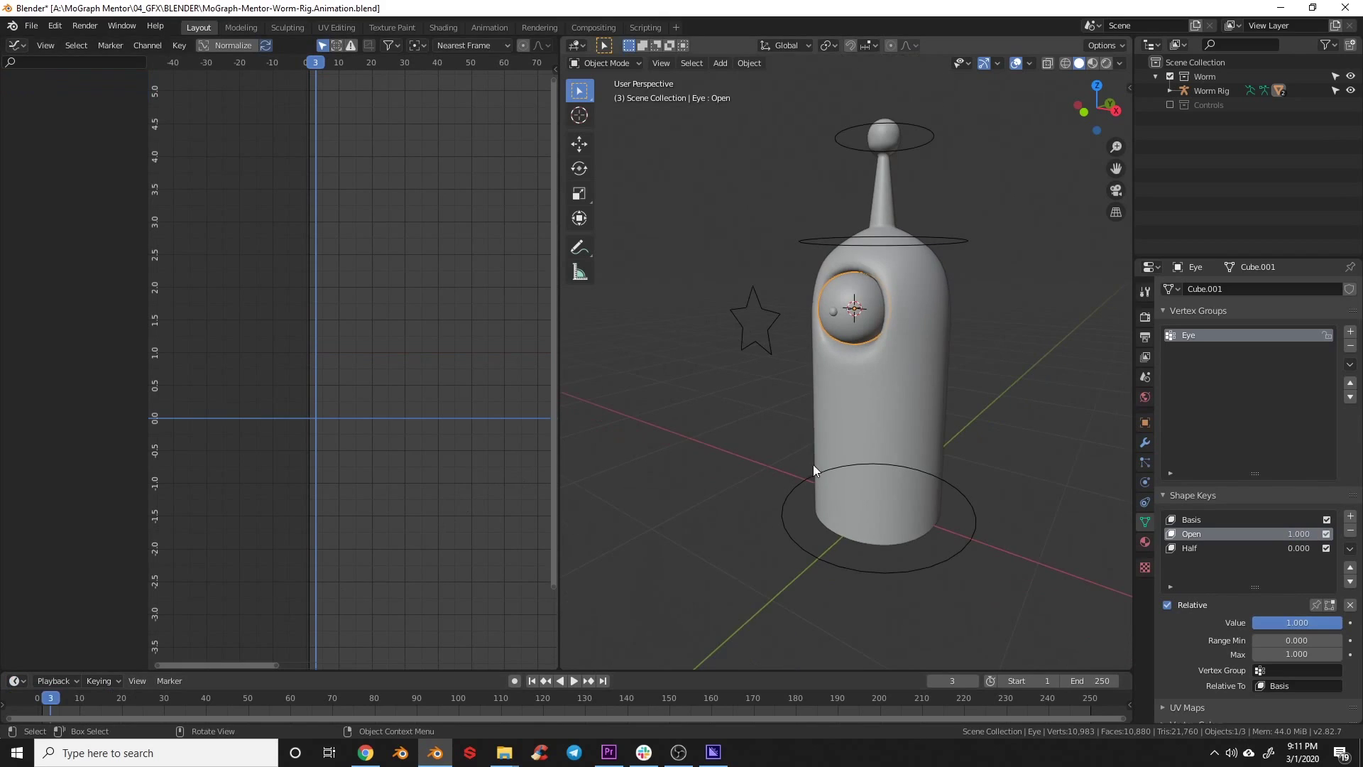
{"action": "middle_click_drag", "start_coordinate": [820, 464], "coordinate": [833, 490]}
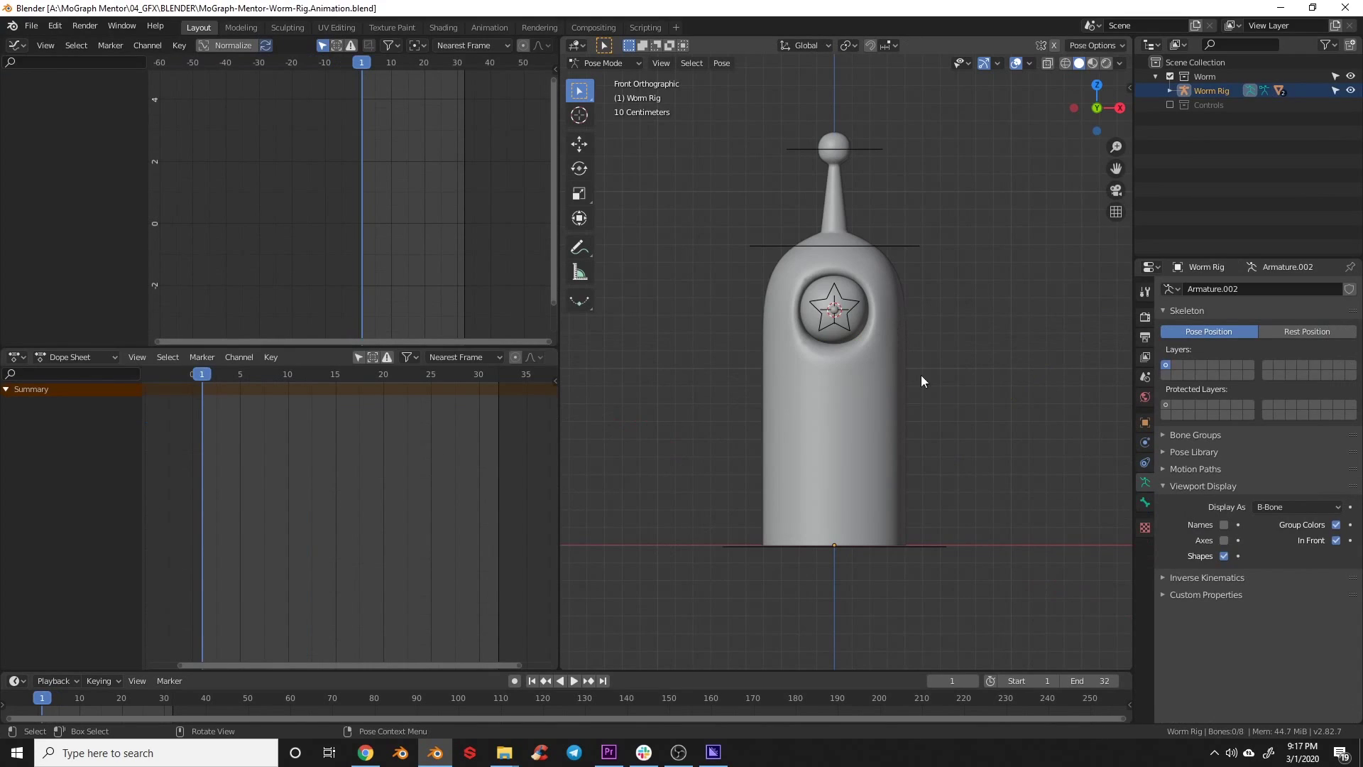
Enable auto keying and move the worm's Head and Base controls down 2.37 m along Z on frame 1
{"action": "left_click", "coordinate": [912, 246]}
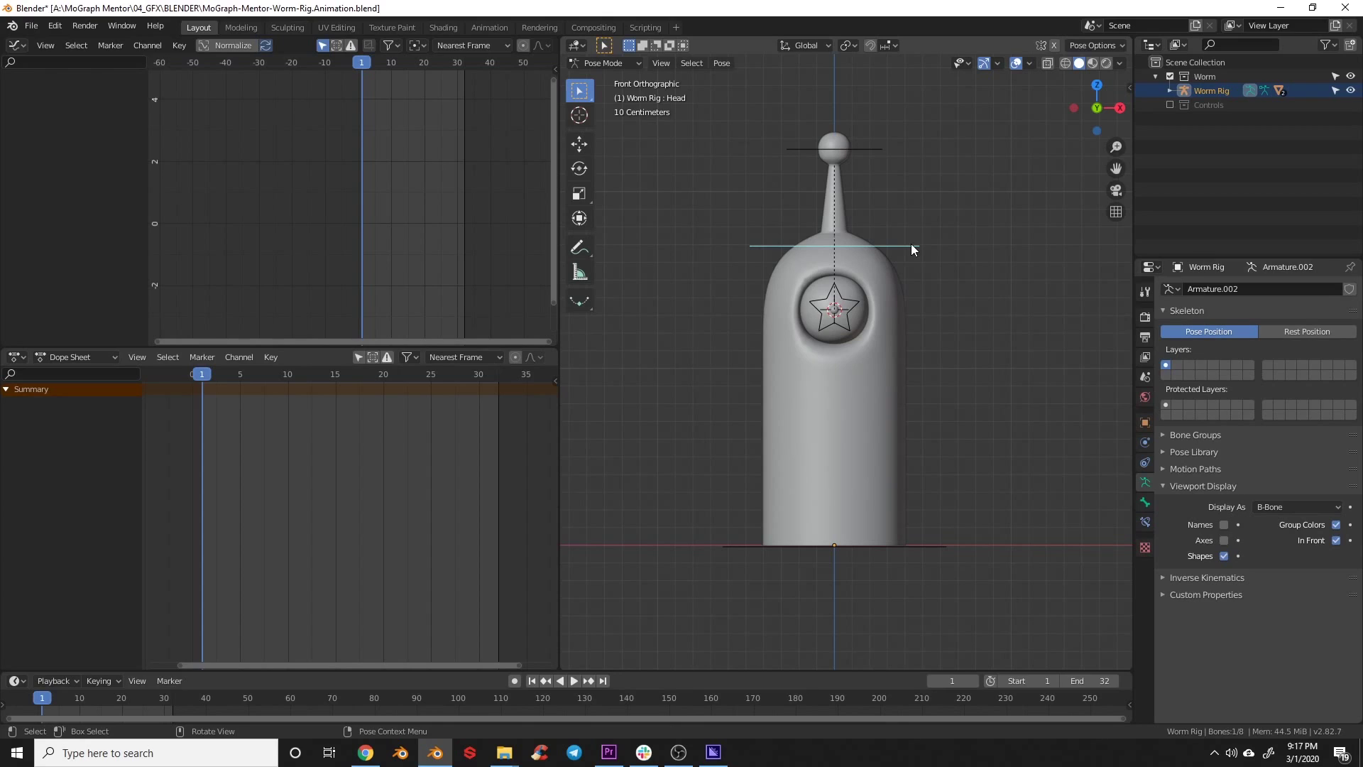
{"action": "left_click", "coordinate": [514, 681]}
{"action": "left_click", "coordinate": [922, 545], "text": "shift"}
{"action": "scroll", "coordinate": [921, 547], "scroll_direction": "down", "scroll_amount": 5}
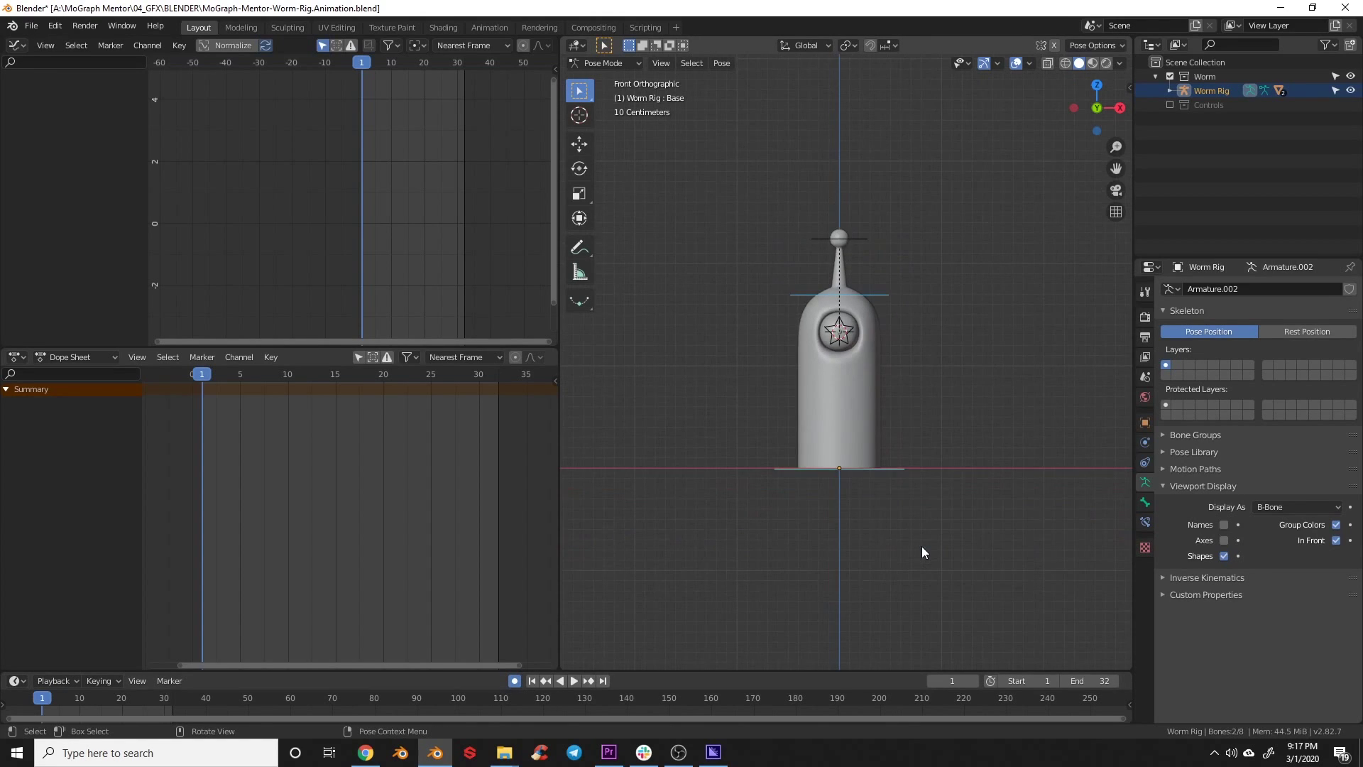
{"action": "key", "text": "g"}
{"action": "key", "text": "z"}
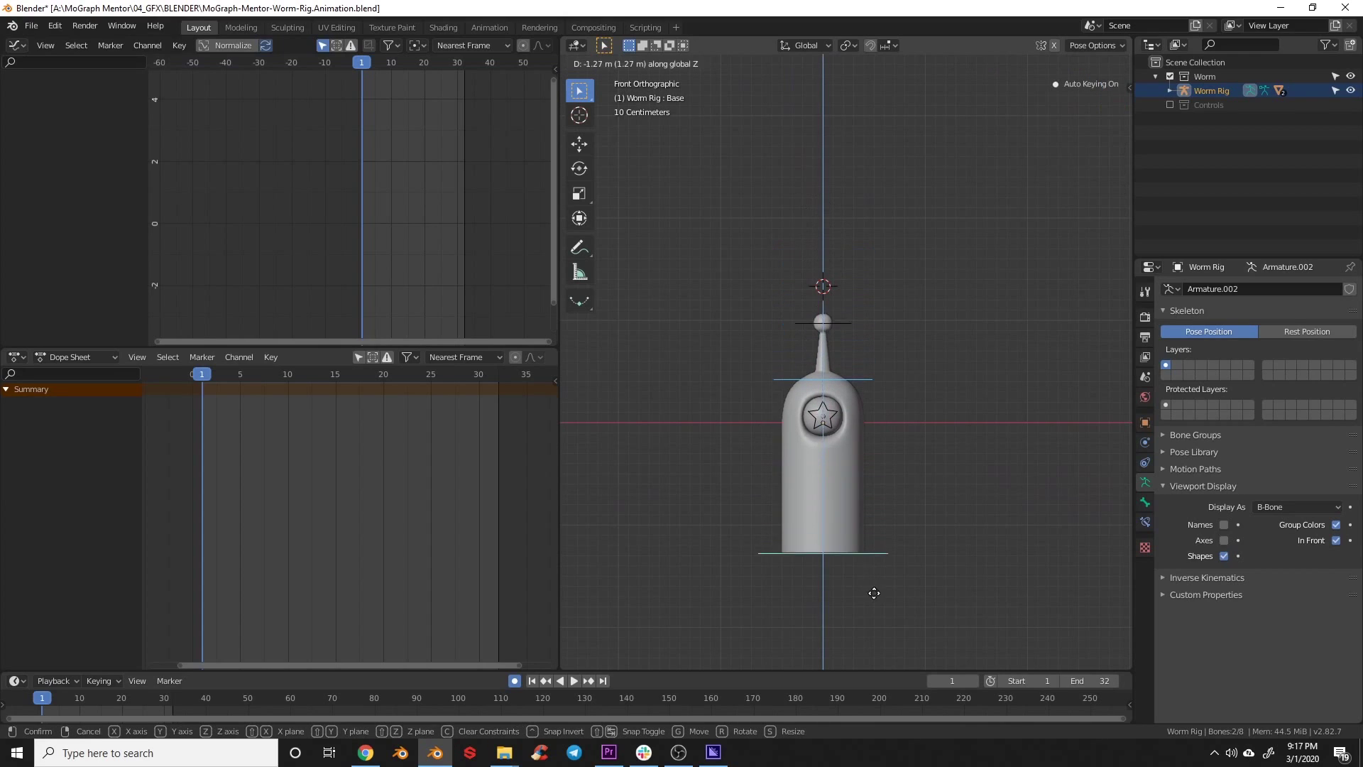
{"action": "left_click", "coordinate": [880, 88]}
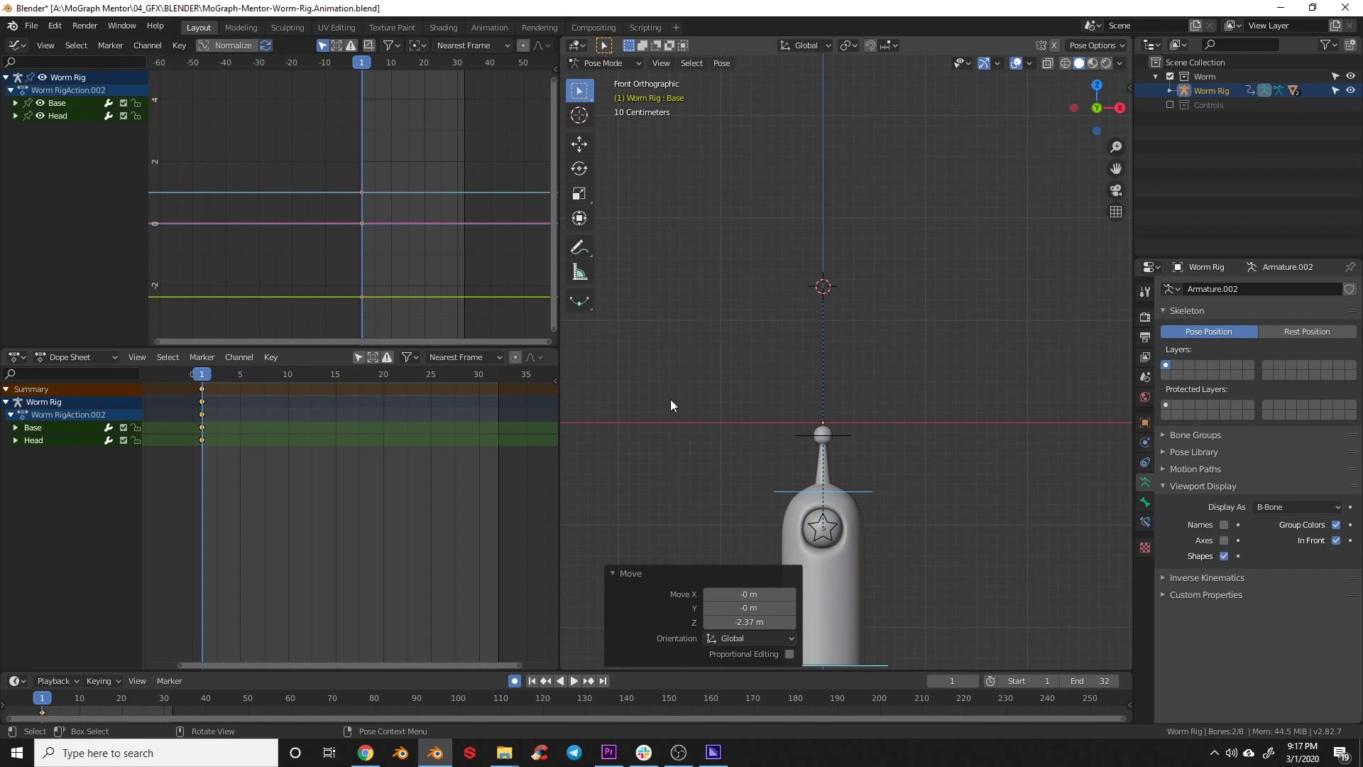
{"action": "middle_click_drag", "start_coordinate": [829, 485], "coordinate": [829, 357], "text": "shift"}
{"action": "scroll", "coordinate": [826, 360], "scroll_direction": "up", "scroll_amount": 1}
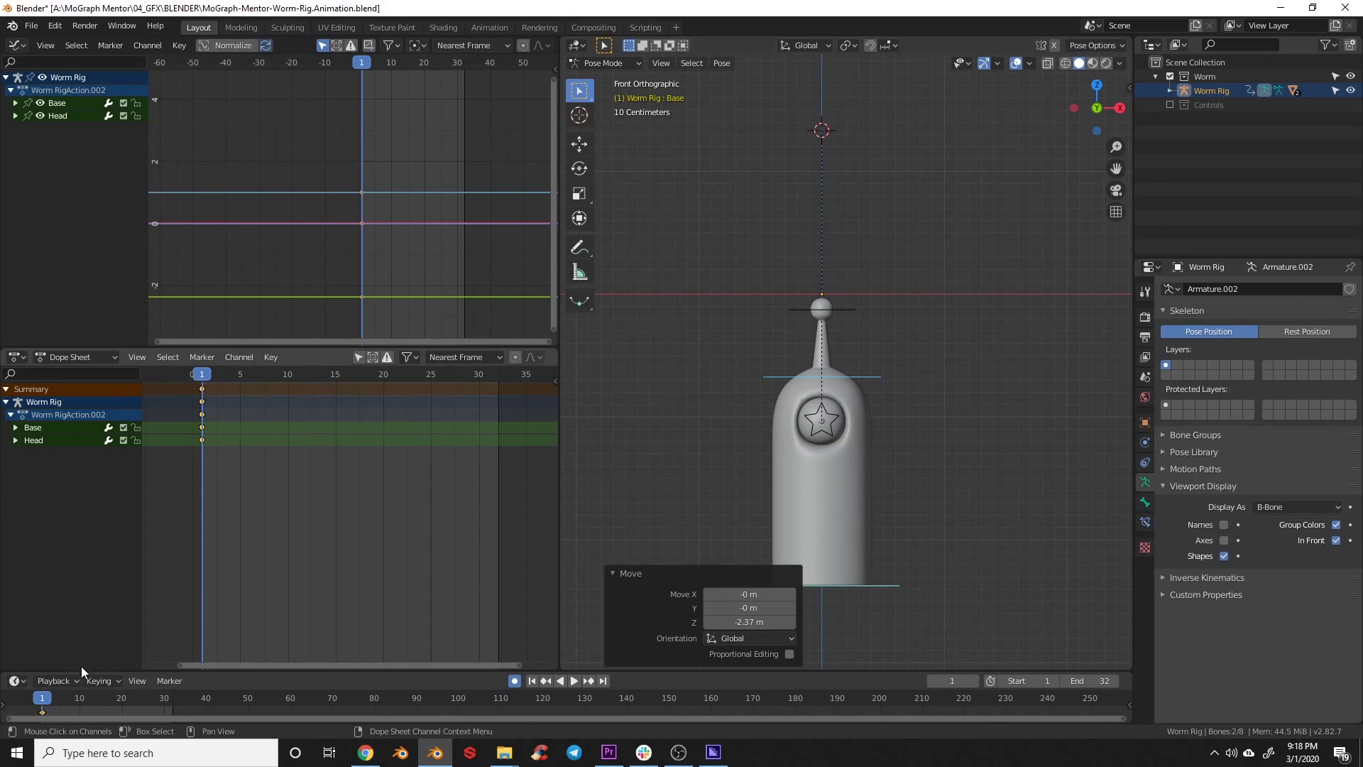
Clear the location of the Head and Base controls on frame 12 so the worm returns to its rest position
{"action": "left_click_drag", "start_coordinate": [61, 701], "coordinate": [86, 710]}
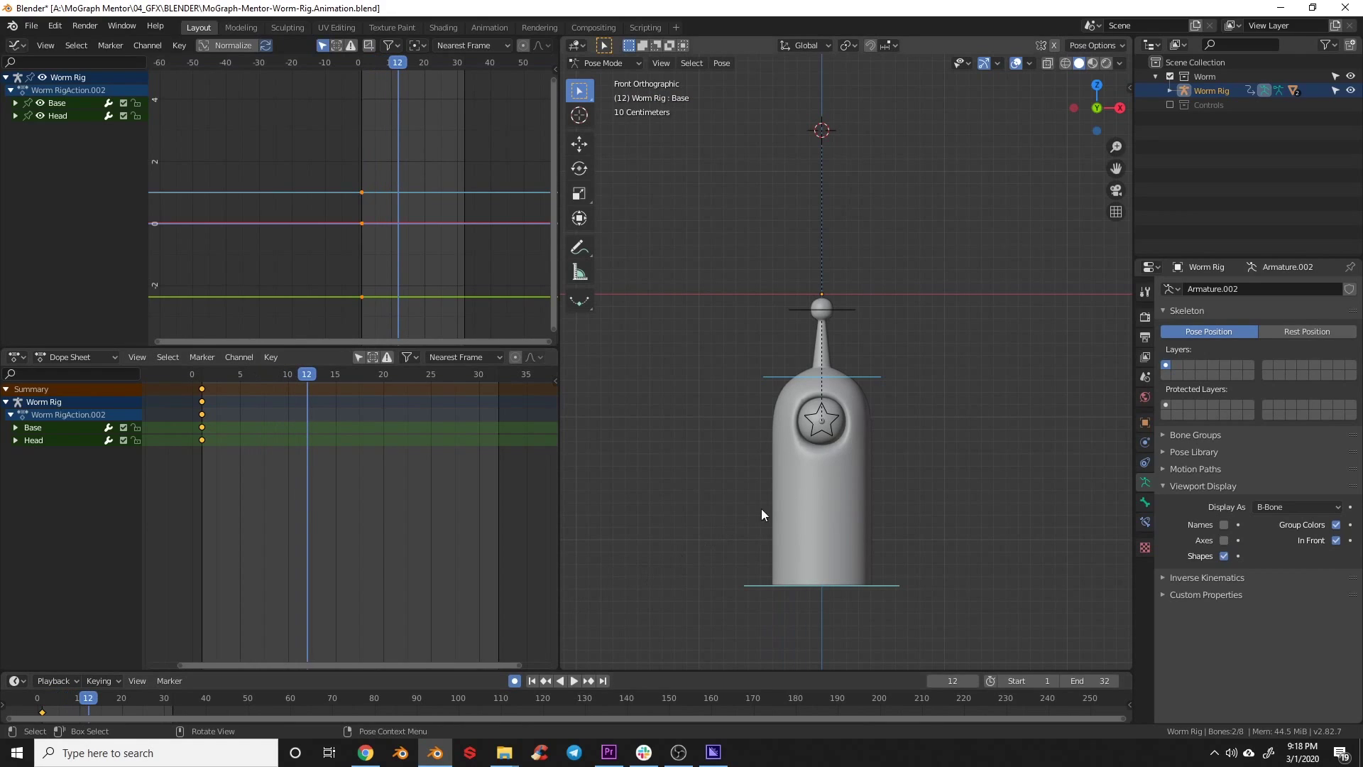
{"action": "key", "text": "g"}
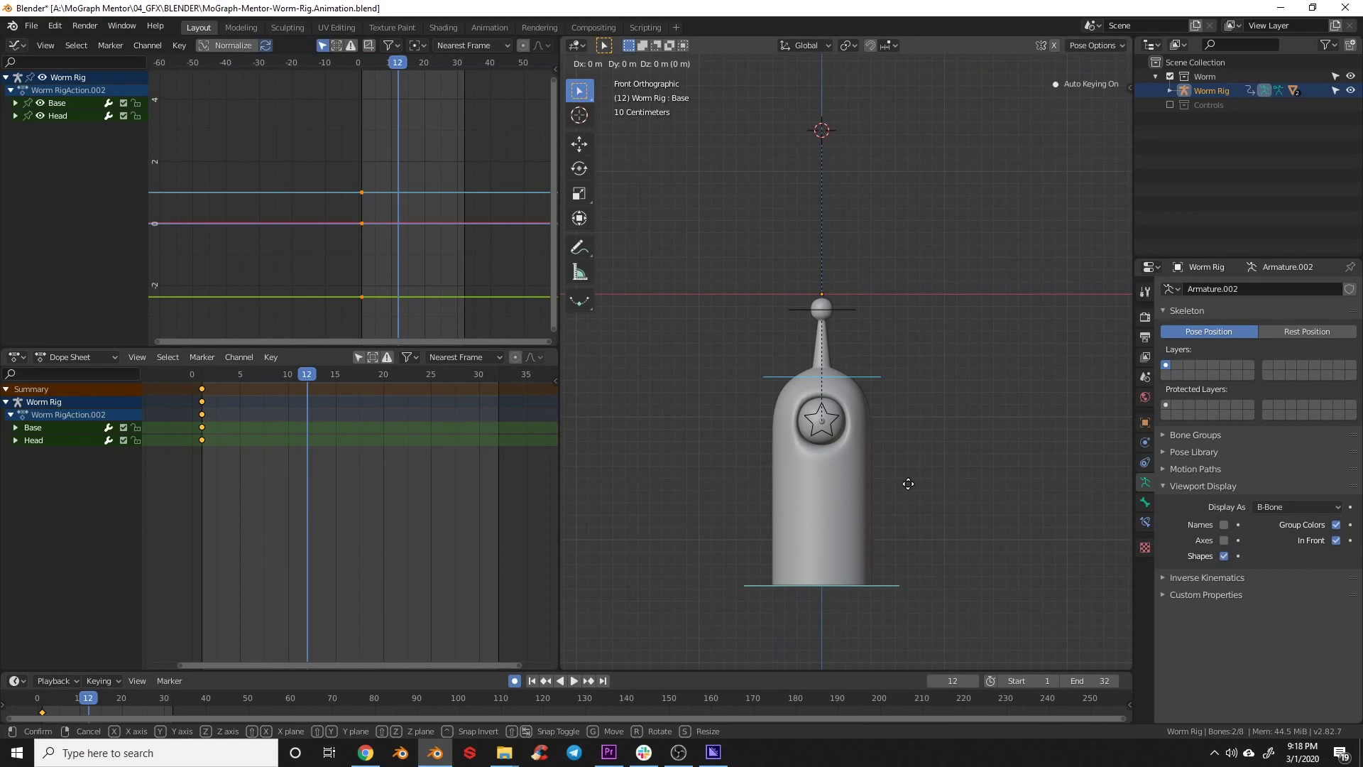
{"action": "right_click", "coordinate": [908, 483]}
{"action": "key", "text": "alt+g"}
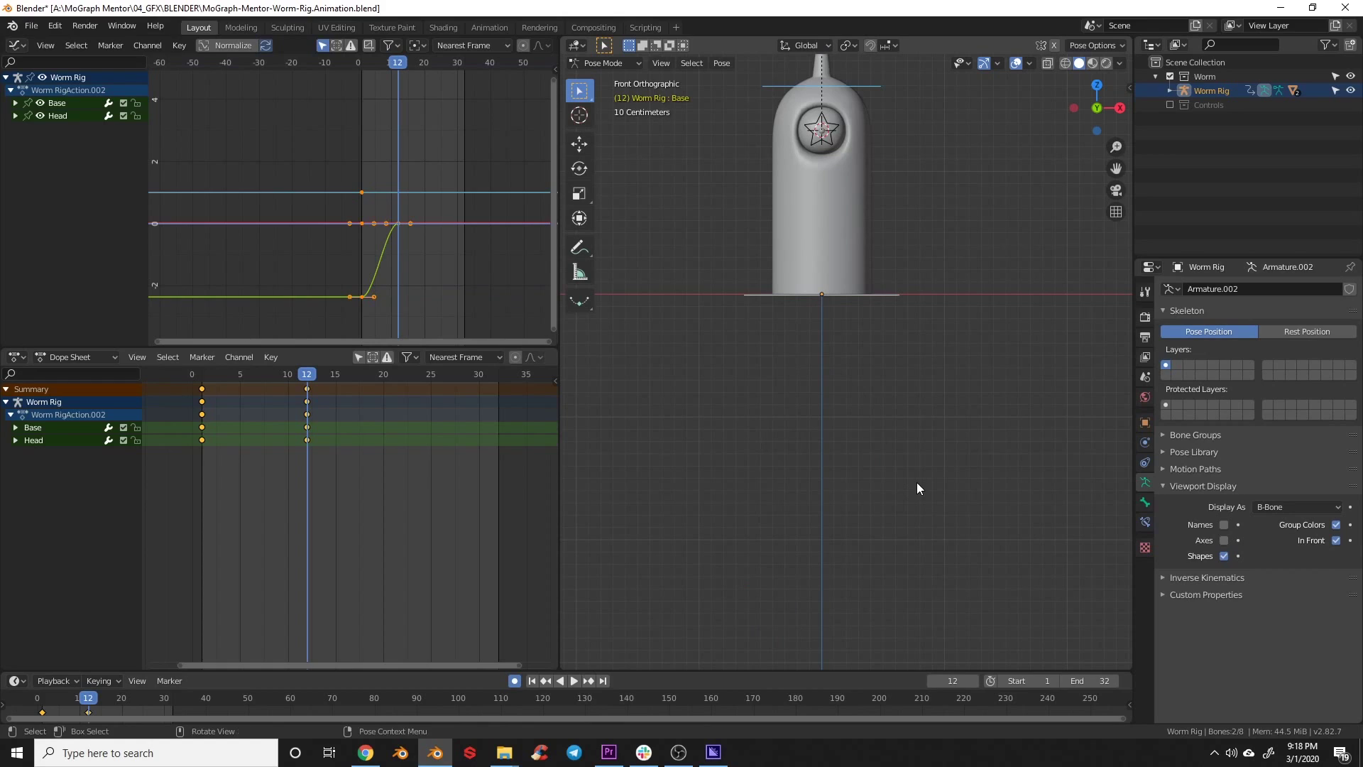
{"action": "middle_click_drag", "start_coordinate": [855, 280], "coordinate": [895, 467], "text": "shift"}
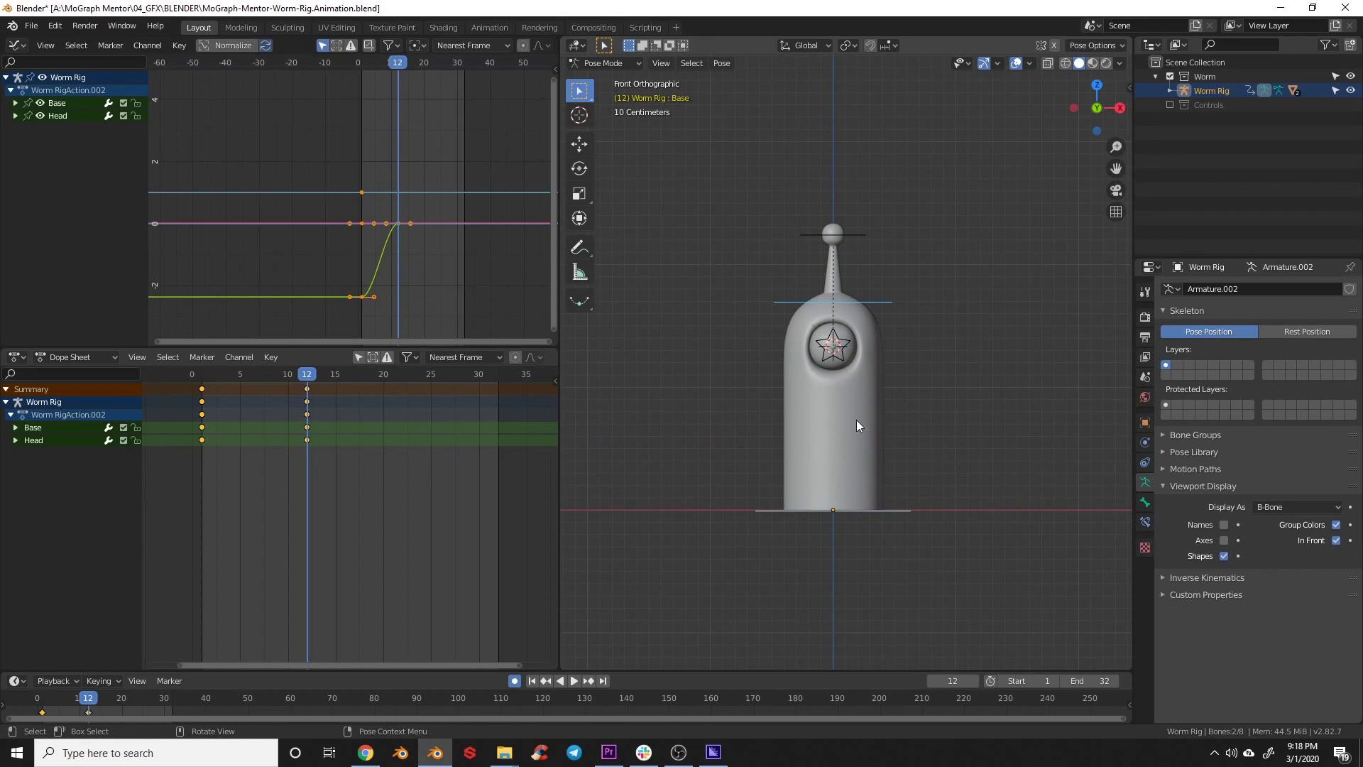
Play the worm's rise from the first frame, scrub back to frame 12 and deselect the controls
{"action": "left_click", "coordinate": [531, 681]}
{"action": "left_click", "coordinate": [575, 683]}
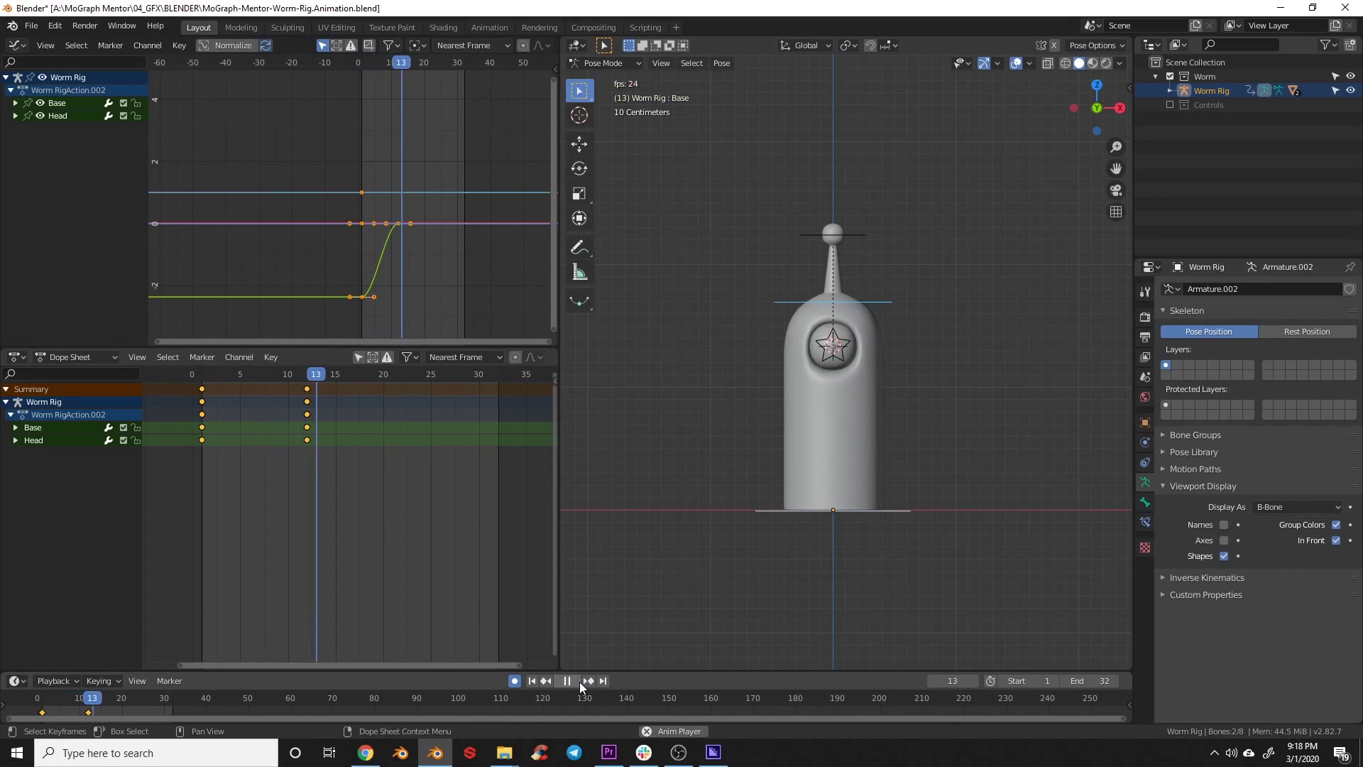
{"action": "key", "text": "Escape"}
{"action": "left_click_drag", "start_coordinate": [291, 381], "coordinate": [308, 383]}
{"action": "left_click", "coordinate": [346, 490]}
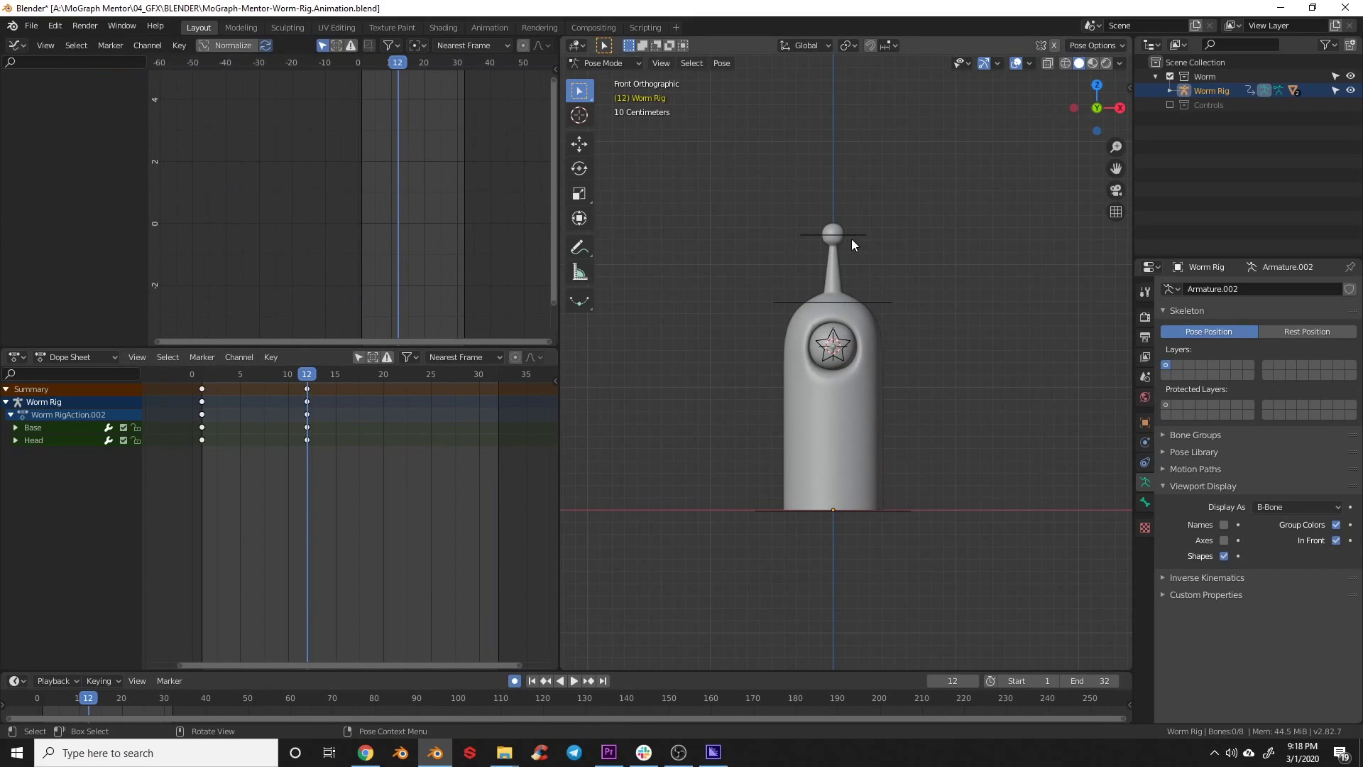
Move the Ant-Head control down 0.201 m along Z on frame 1 to squash the antenna
{"action": "left_click_drag", "start_coordinate": [315, 377], "coordinate": [202, 376]}
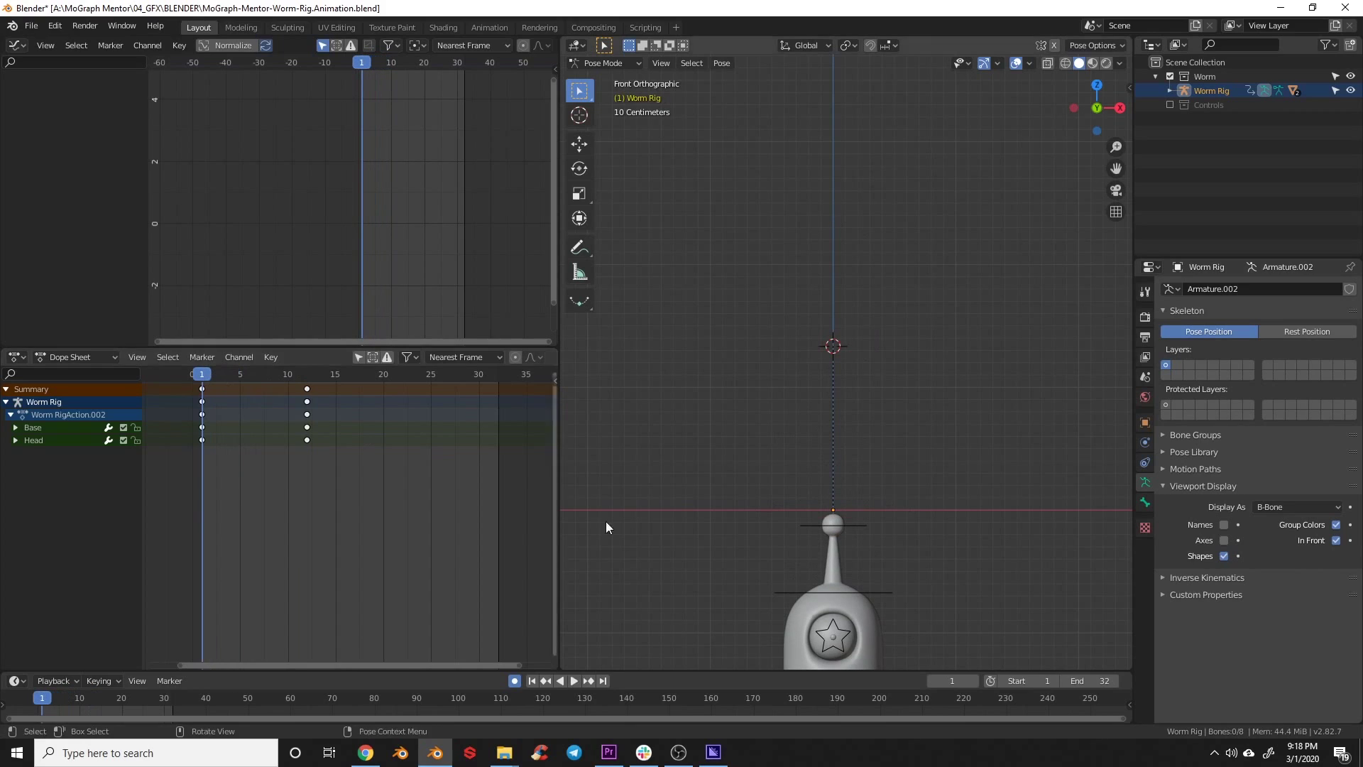
{"action": "middle_click_drag", "start_coordinate": [750, 578], "coordinate": [872, 257], "text": "shift"}
{"action": "scroll", "coordinate": [776, 467], "scroll_direction": "up", "scroll_amount": 4}
{"action": "middle_click_drag", "start_coordinate": [887, 341], "coordinate": [863, 264], "text": "shift"}
{"action": "key", "text": "g"}
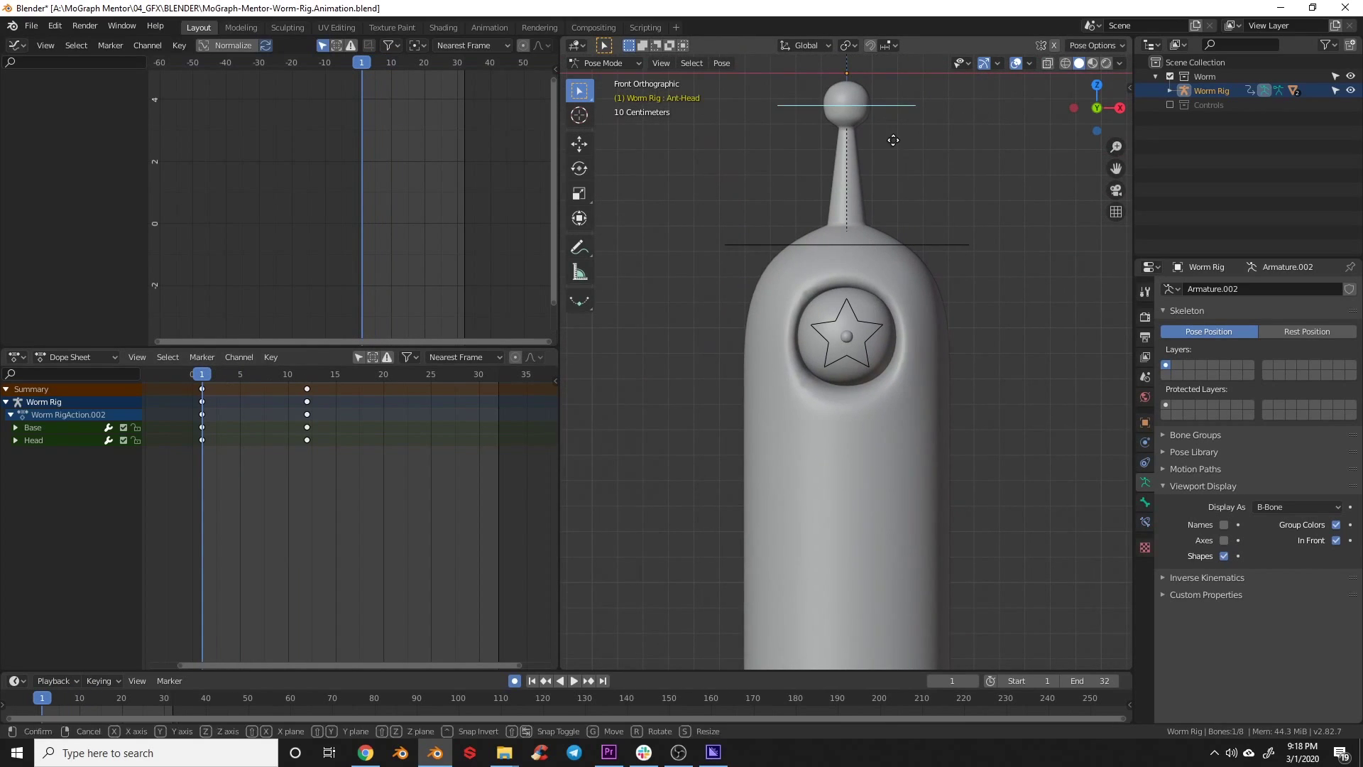
{"action": "key", "text": "z"}
{"action": "left_click", "coordinate": [896, 191]}
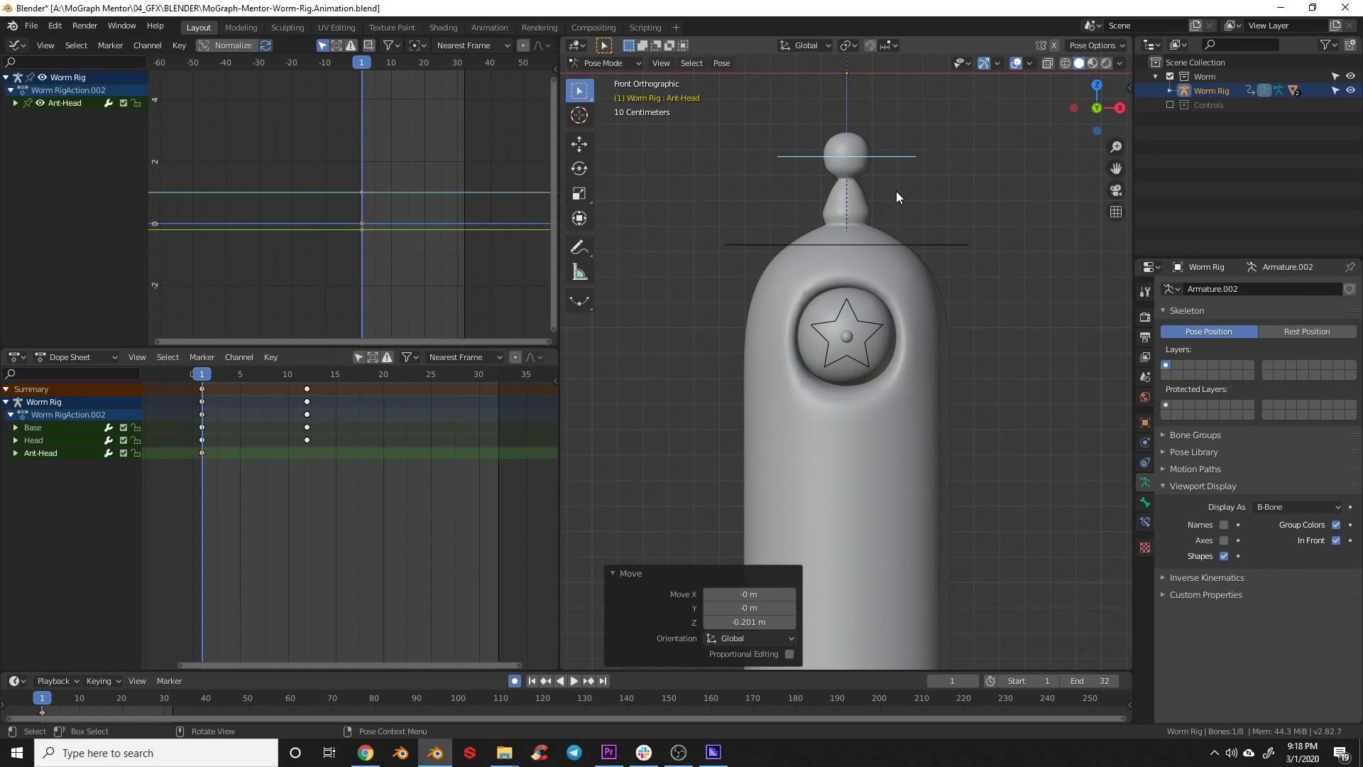
{"action": "middle_click_drag", "start_coordinate": [849, 282], "coordinate": [852, 360], "text": "shift"}
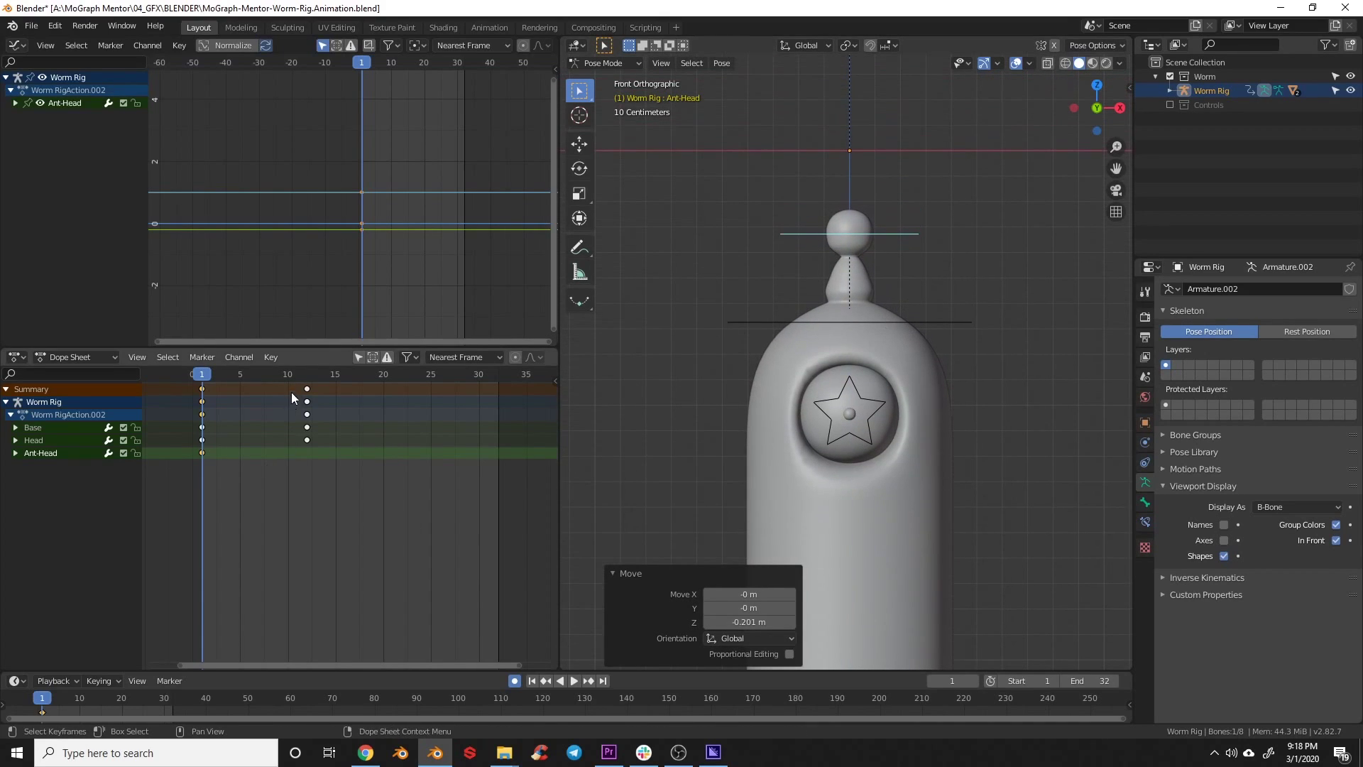
Clear the Ant-Head control's location on frame 12 and deselect everything
{"action": "left_click_drag", "start_coordinate": [281, 374], "coordinate": [307, 380]}
{"action": "middle_click_drag", "start_coordinate": [894, 267], "coordinate": [825, 336], "text": "shift"}
{"action": "key", "text": "alt+g"}
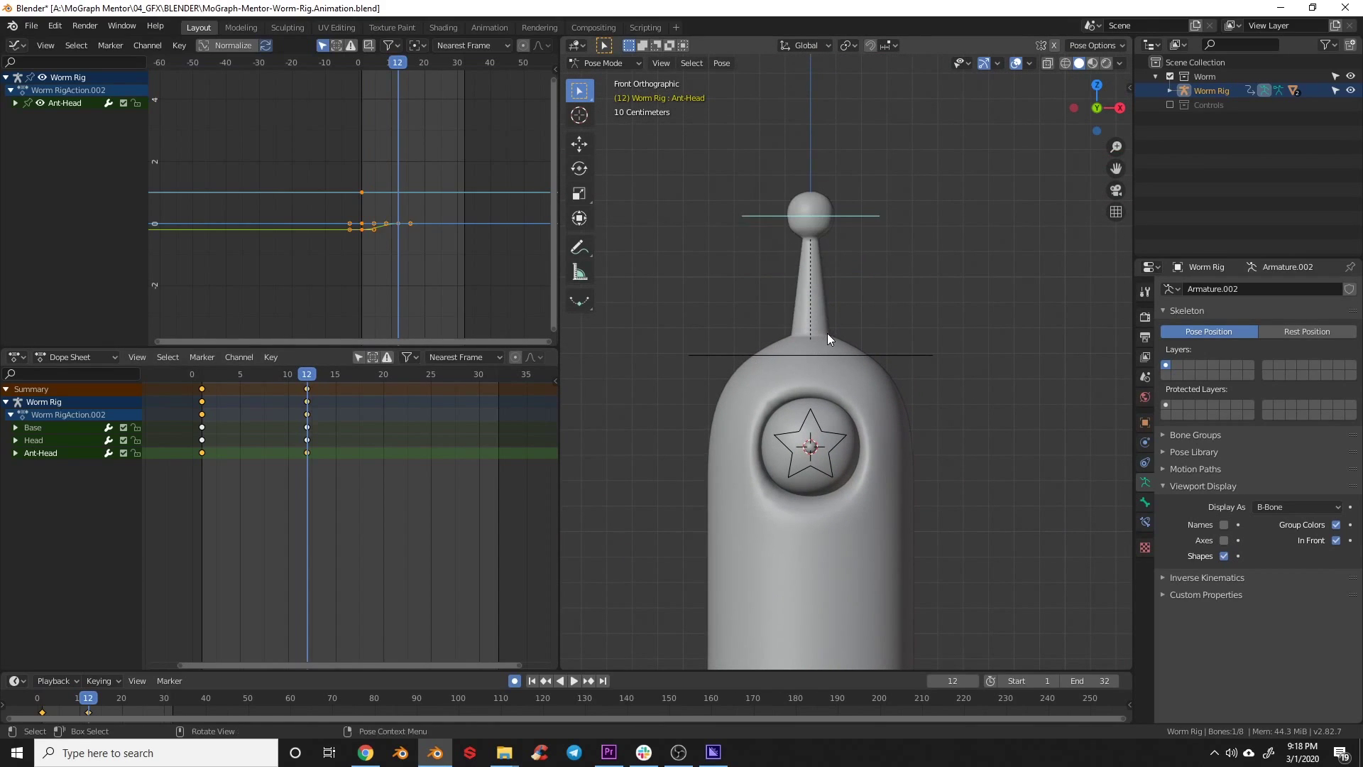
{"action": "key", "text": "alt+a"}
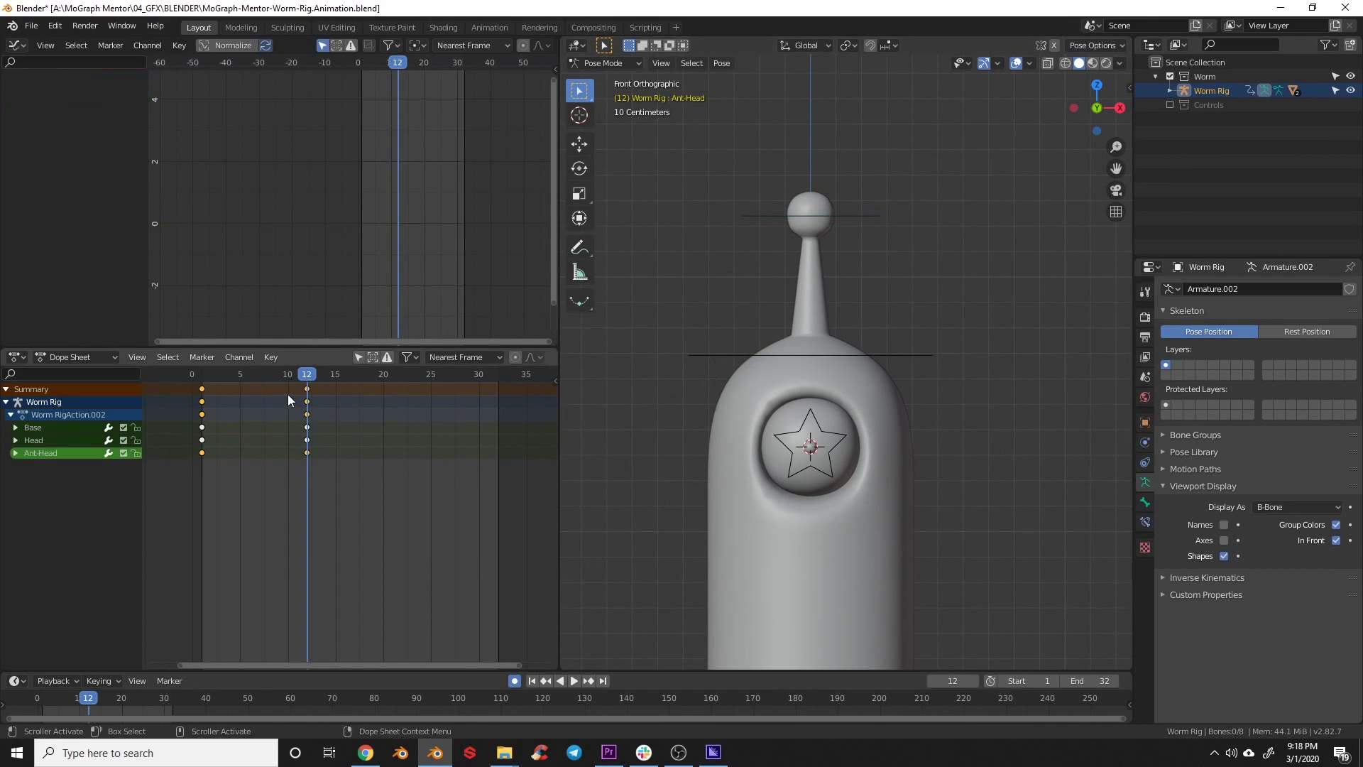
{"action": "left_click", "coordinate": [431, 531]}
Play the animation from the first frame and examine the worm's pose at frame 12
{"action": "left_click", "coordinate": [532, 681]}
{"action": "scroll", "coordinate": [781, 529], "scroll_direction": "down", "scroll_amount": 4}
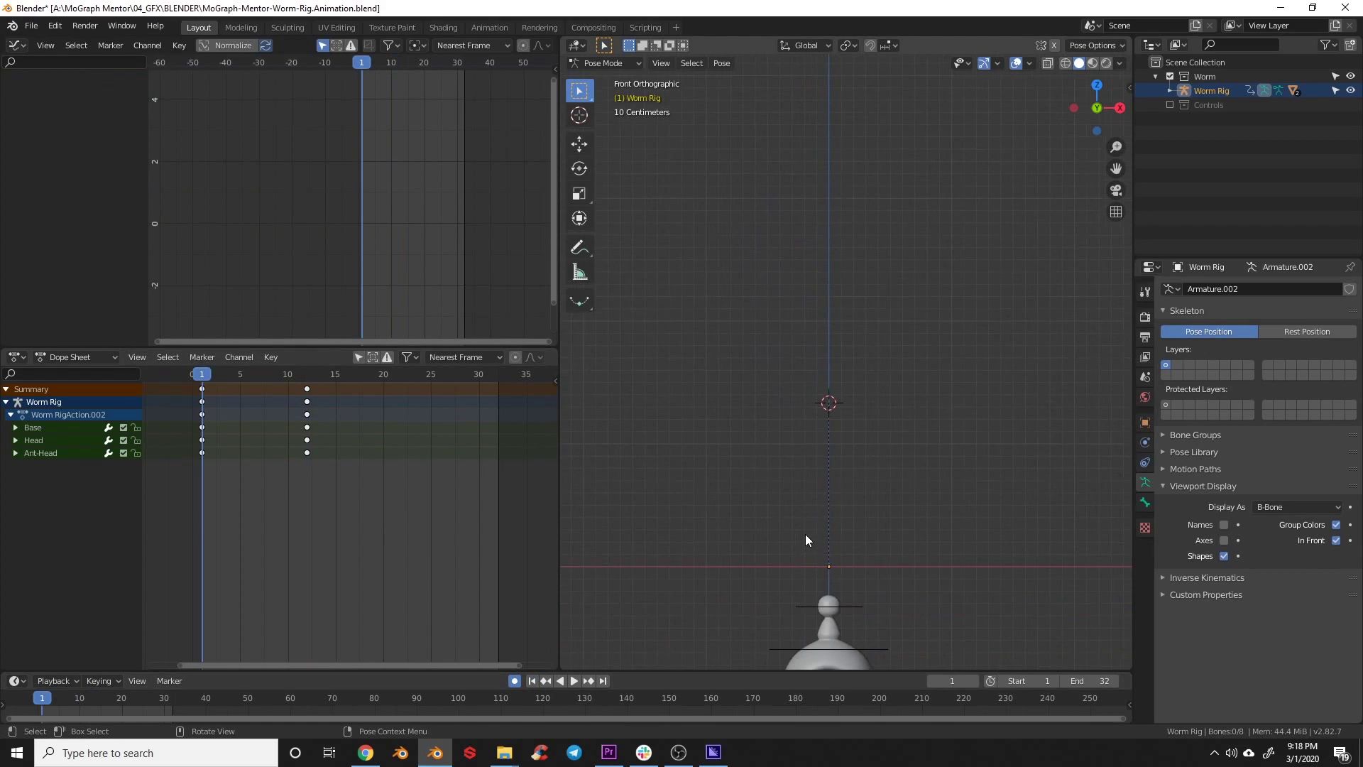
{"action": "middle_click_drag", "start_coordinate": [822, 577], "coordinate": [773, 324], "text": "shift"}
{"action": "left_click", "coordinate": [573, 681]}
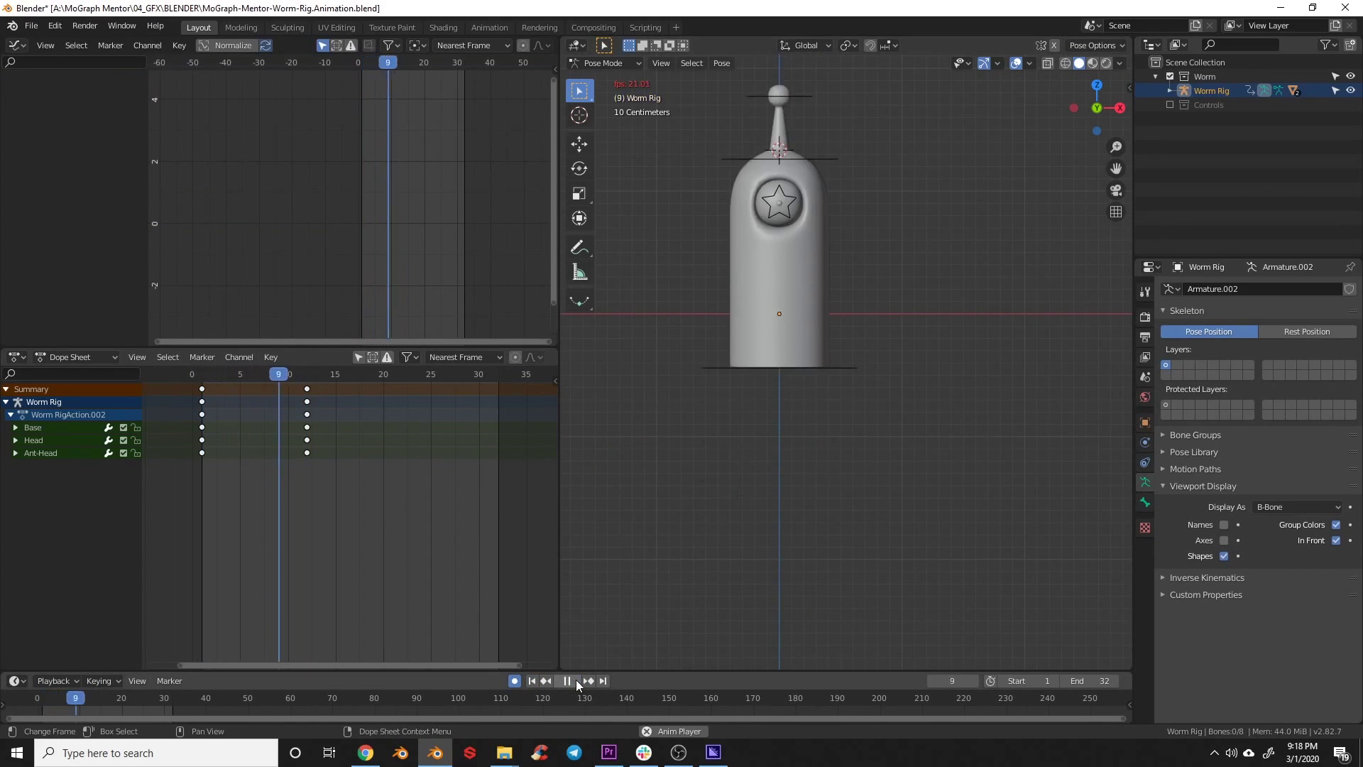
{"action": "left_click", "coordinate": [575, 679]}
{"action": "middle_click_drag", "start_coordinate": [807, 229], "coordinate": [828, 403], "text": "shift"}
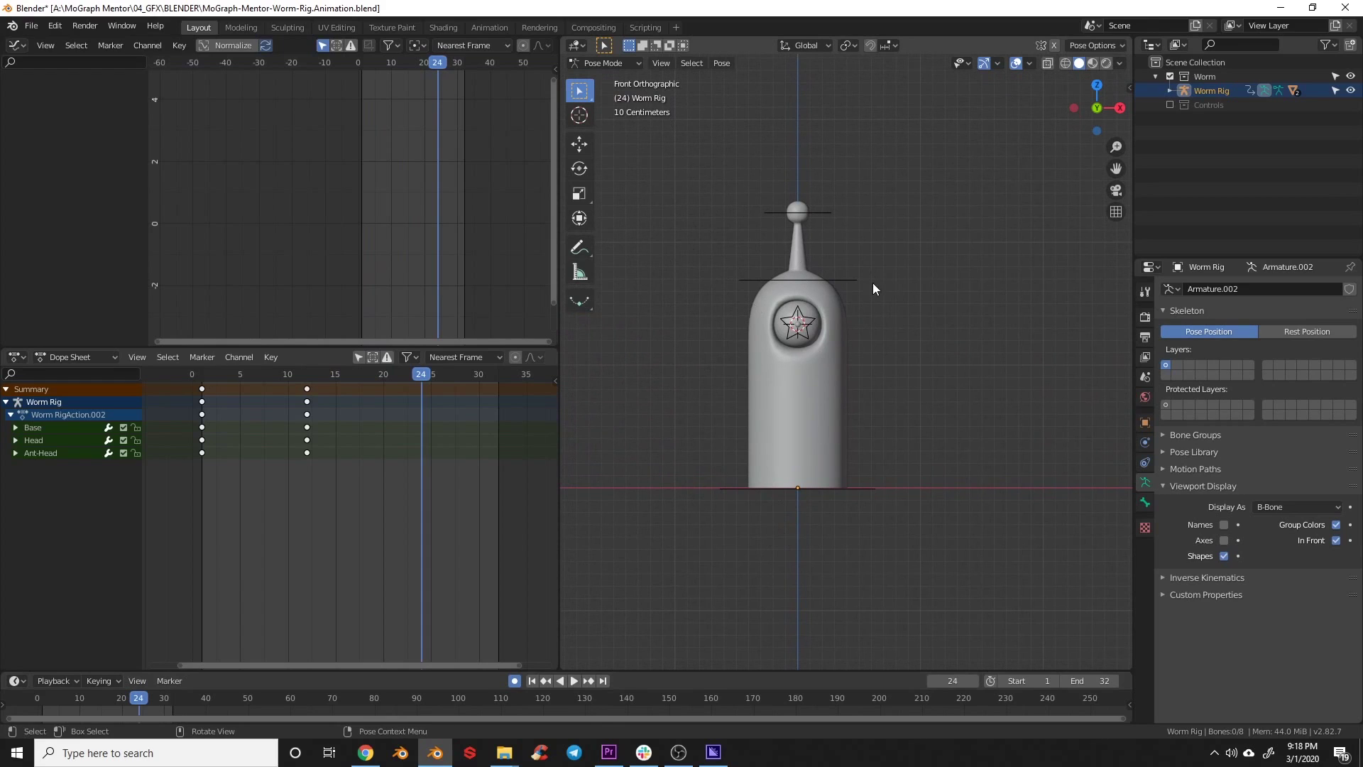
{"action": "scroll", "coordinate": [850, 342], "scroll_direction": "up", "scroll_amount": 2}
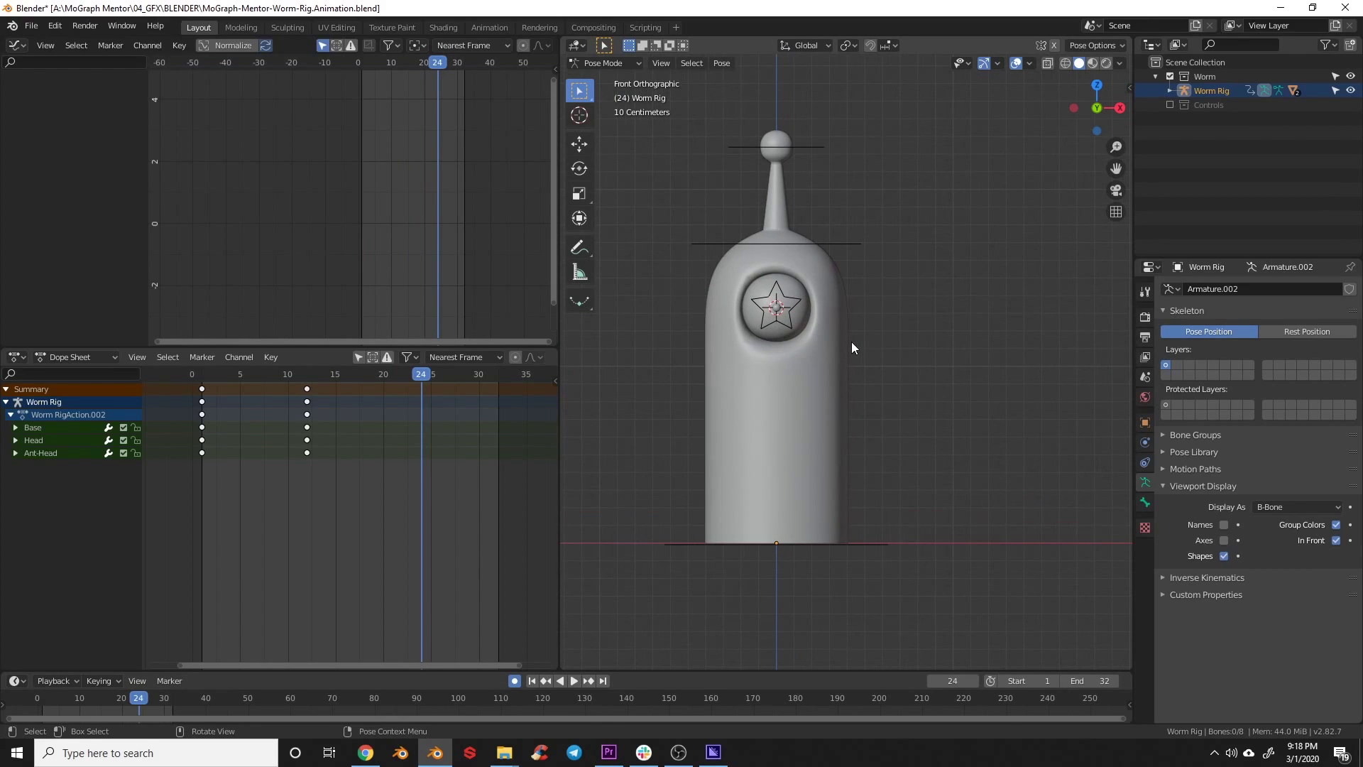
{"action": "middle_click_drag", "start_coordinate": [818, 402], "coordinate": [849, 386], "text": "shift"}
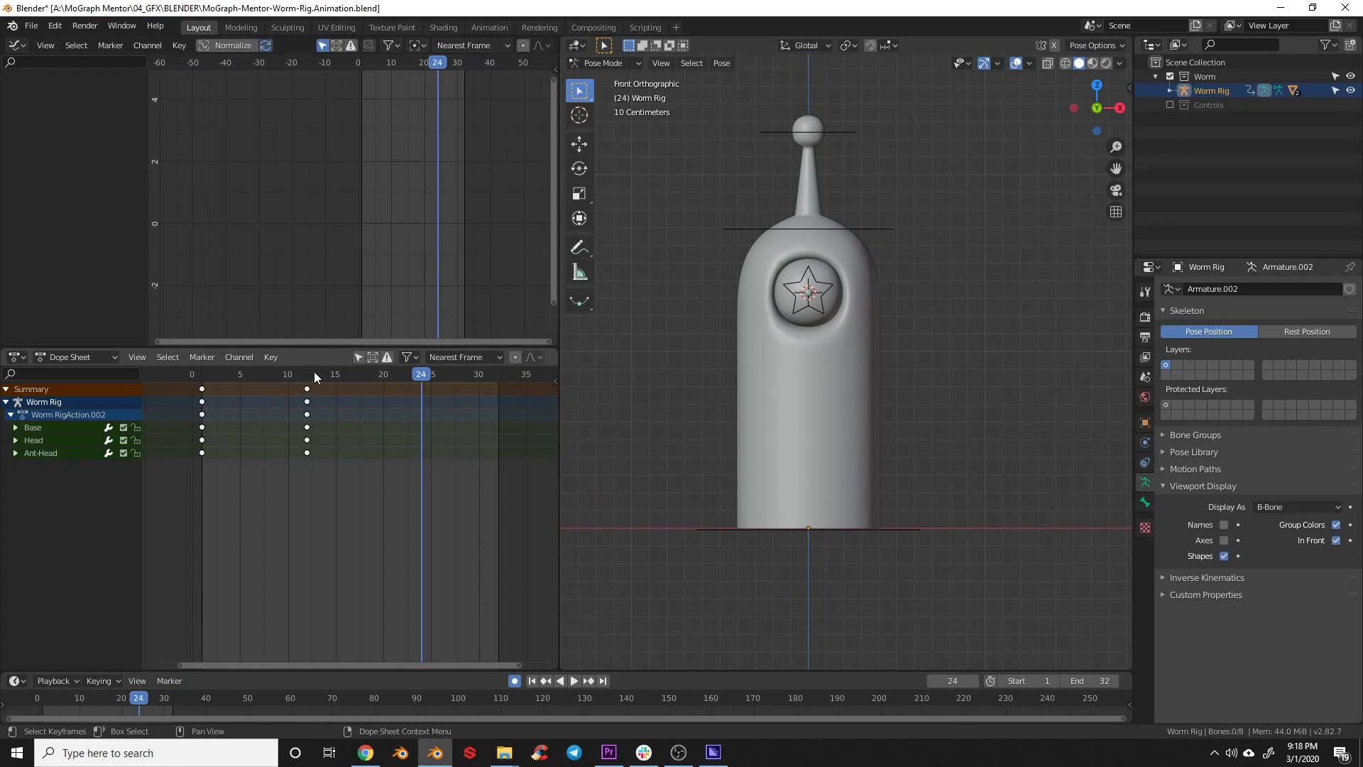
{"action": "left_click_drag", "start_coordinate": [314, 374], "coordinate": [310, 376]}
{"action": "middle_click_drag", "start_coordinate": [714, 264], "coordinate": [707, 356], "text": "shift"}
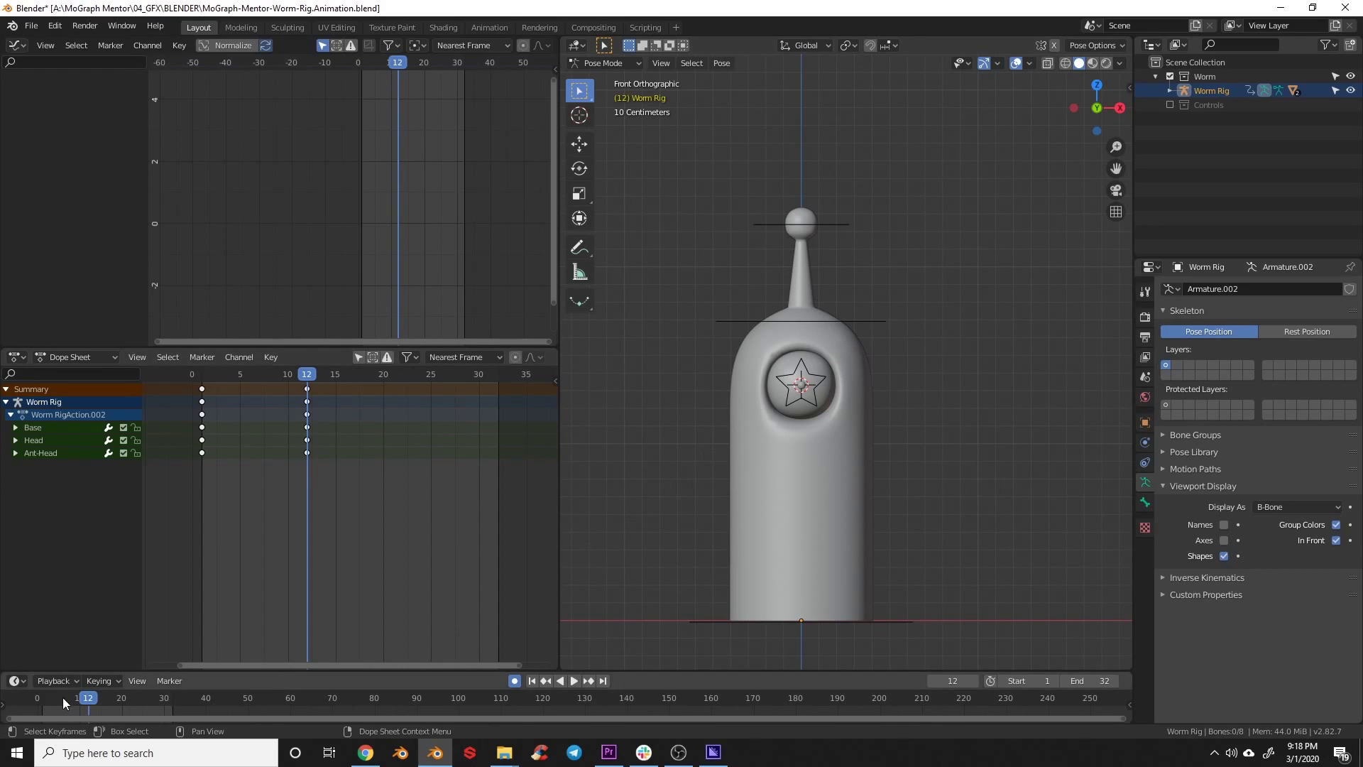
Move the Head and Ant-Head controls down about 0.35 m along Z on frame 1 to squash the body
{"action": "mouse_move", "coordinate": [62, 698]}
{"action": "left_mouse_down"}
{"action": "mouse_move", "coordinate": [43, 706]}
{"action": "mouse_move", "coordinate": [98, 710]}
{"action": "mouse_move", "coordinate": [44, 711]}
{"action": "left_mouse_up"}
{"action": "middle_click_drag", "start_coordinate": [743, 591], "coordinate": [660, 300], "text": "shift"}
{"action": "middle_click_drag", "start_coordinate": [793, 455], "coordinate": [821, 348], "text": "shift"}
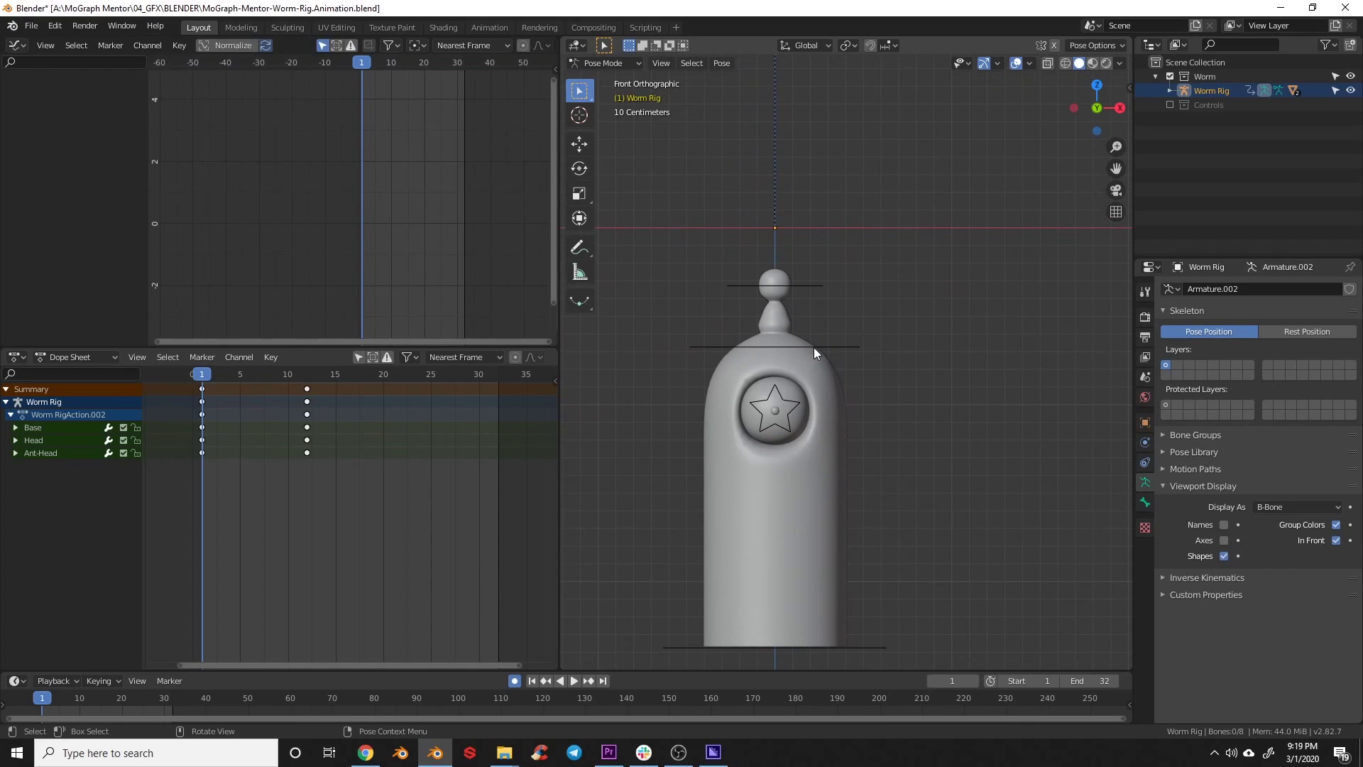
{"action": "left_click", "coordinate": [814, 348]}
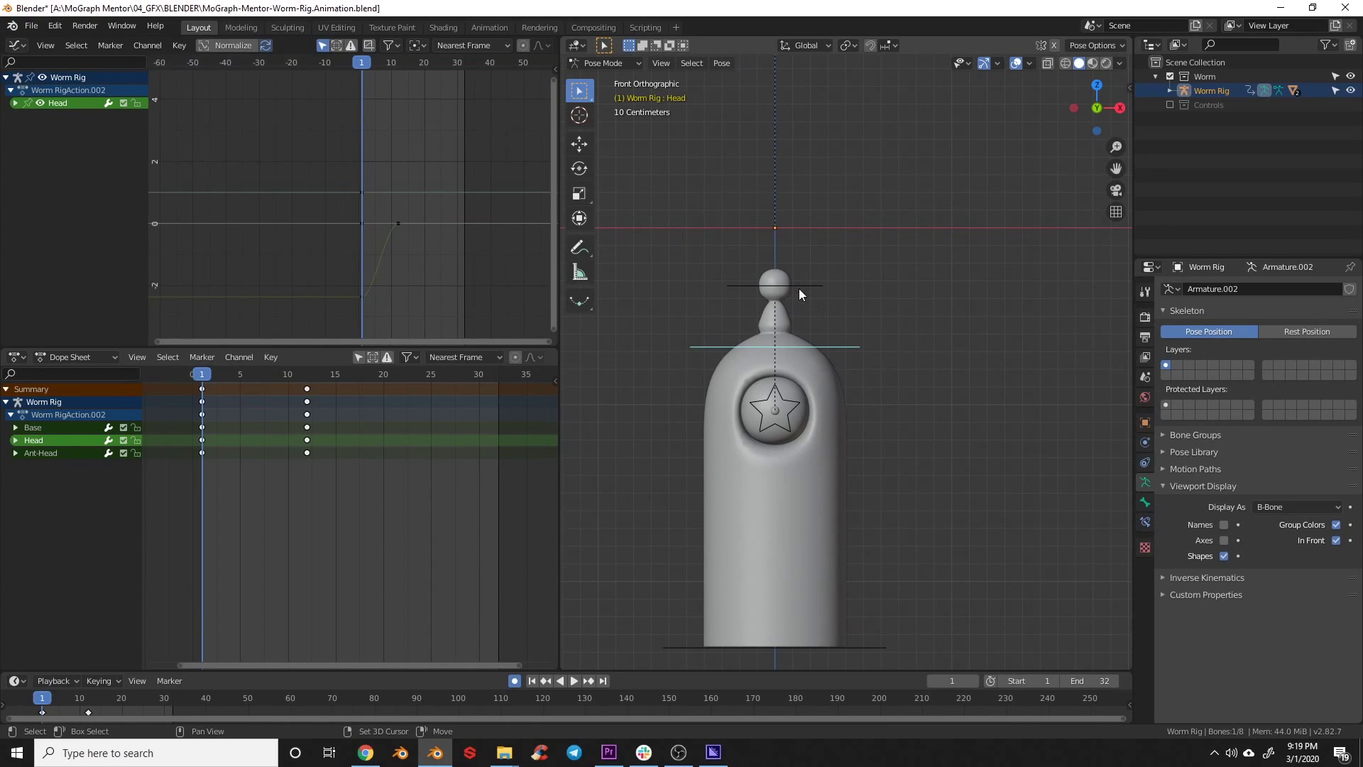
{"action": "left_click", "coordinate": [799, 286], "text": "shift"}
{"action": "key", "text": "g"}
{"action": "key", "text": "z"}
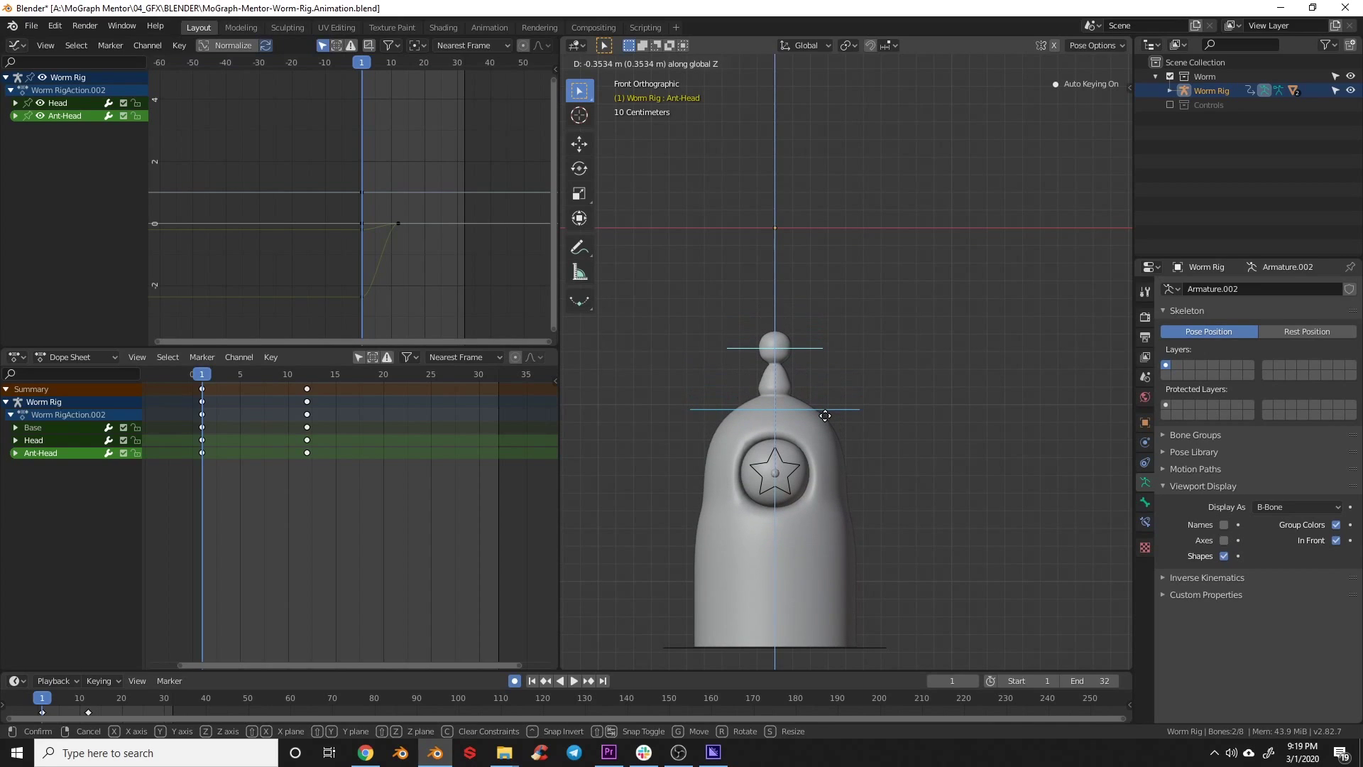
{"action": "left_click", "coordinate": [824, 415]}
Move the Head and Ant-Head controls down 0.305 m along Z on frame 12
{"action": "left_click_drag", "start_coordinate": [206, 373], "coordinate": [307, 375]}
{"action": "middle_click_drag", "start_coordinate": [482, 322], "coordinate": [486, 514]}
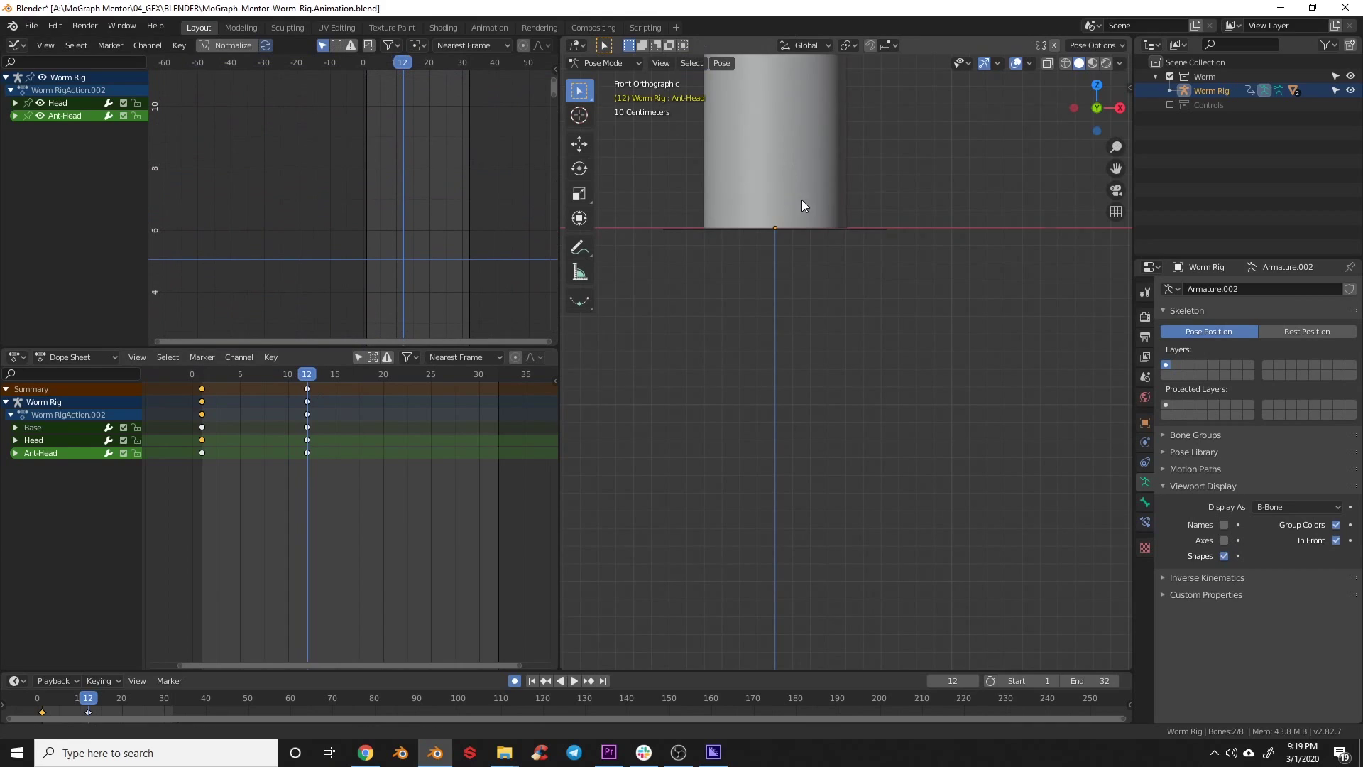
{"action": "middle_click_drag", "start_coordinate": [803, 201], "coordinate": [818, 351], "text": "shift"}
{"action": "key", "text": "g"}
{"action": "key", "text": "z"}
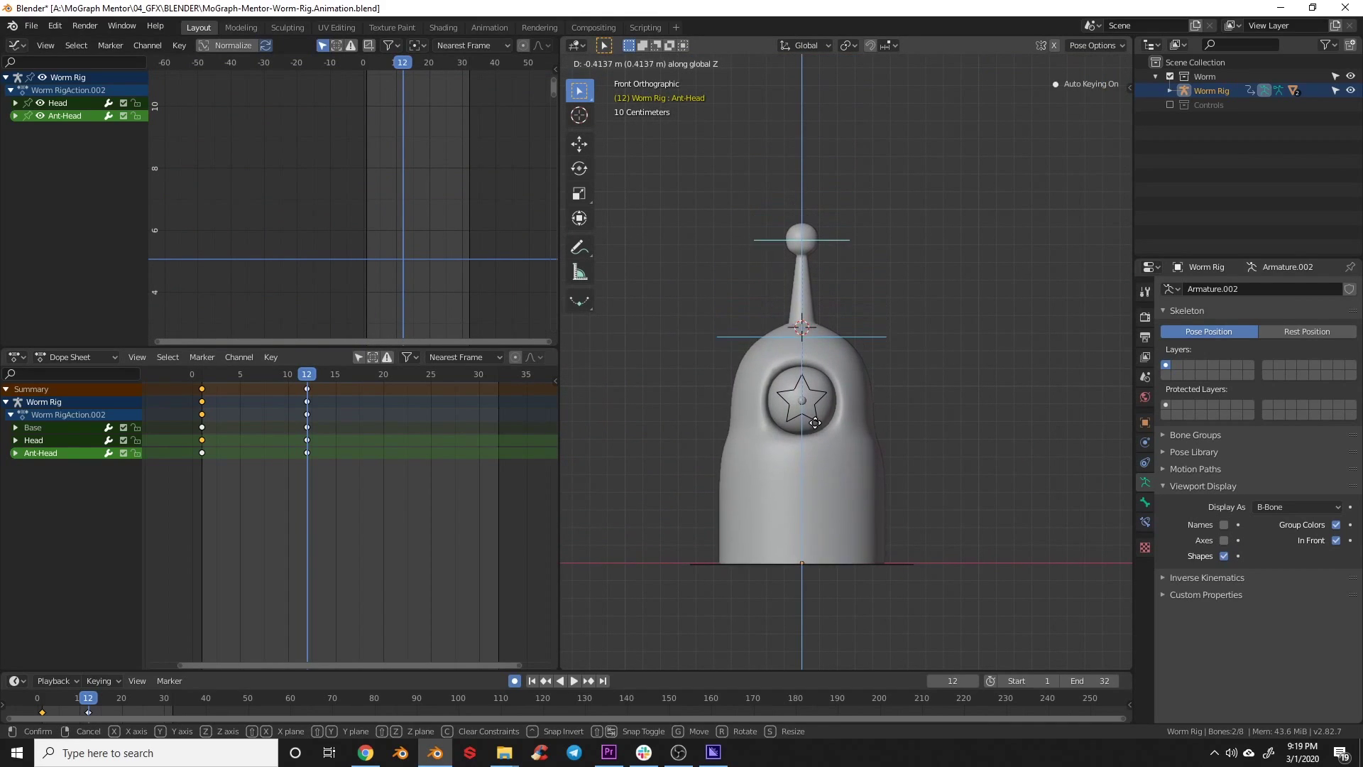
{"action": "left_click", "coordinate": [817, 404]}
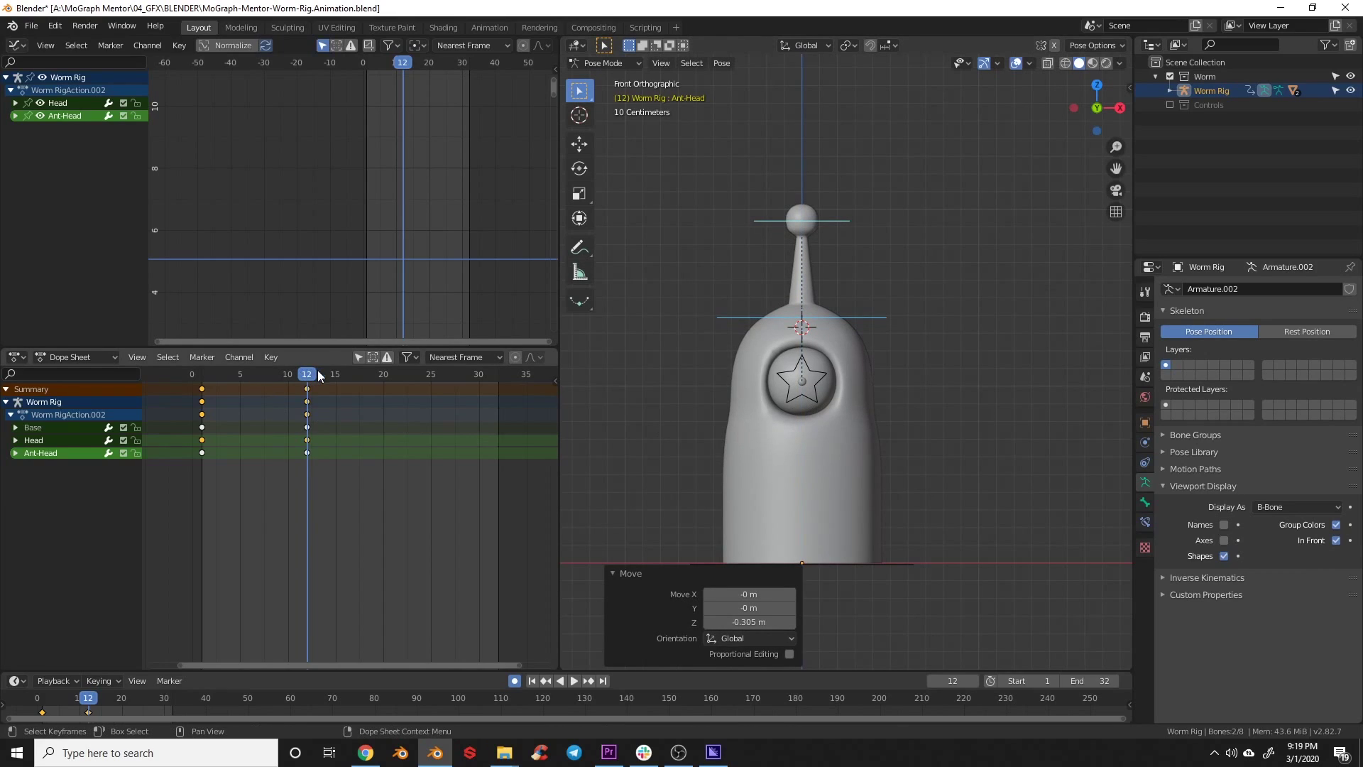
Clear the location of the Head and Ant-Head controls on frame 16
{"action": "key", "text": "space"}
{"action": "key", "text": "space"}
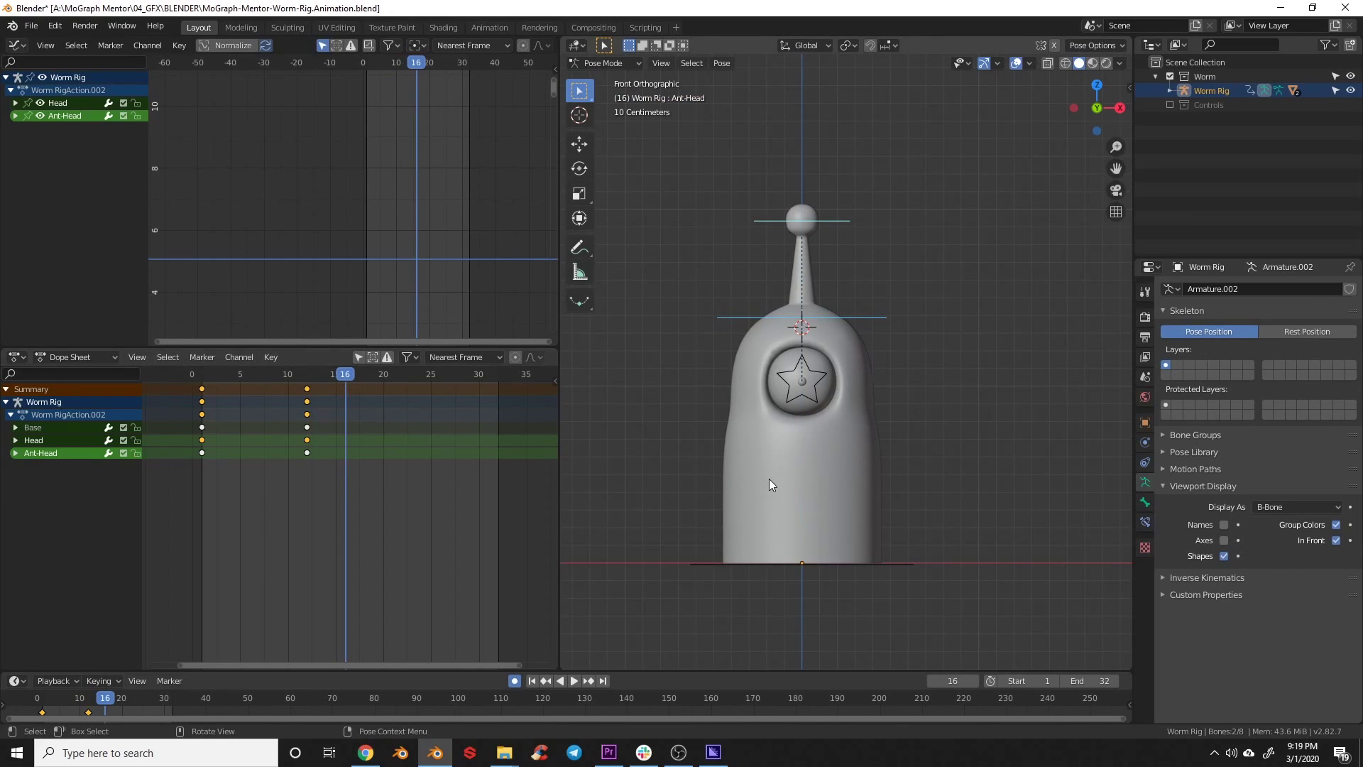
{"action": "key", "text": "alt+g"}
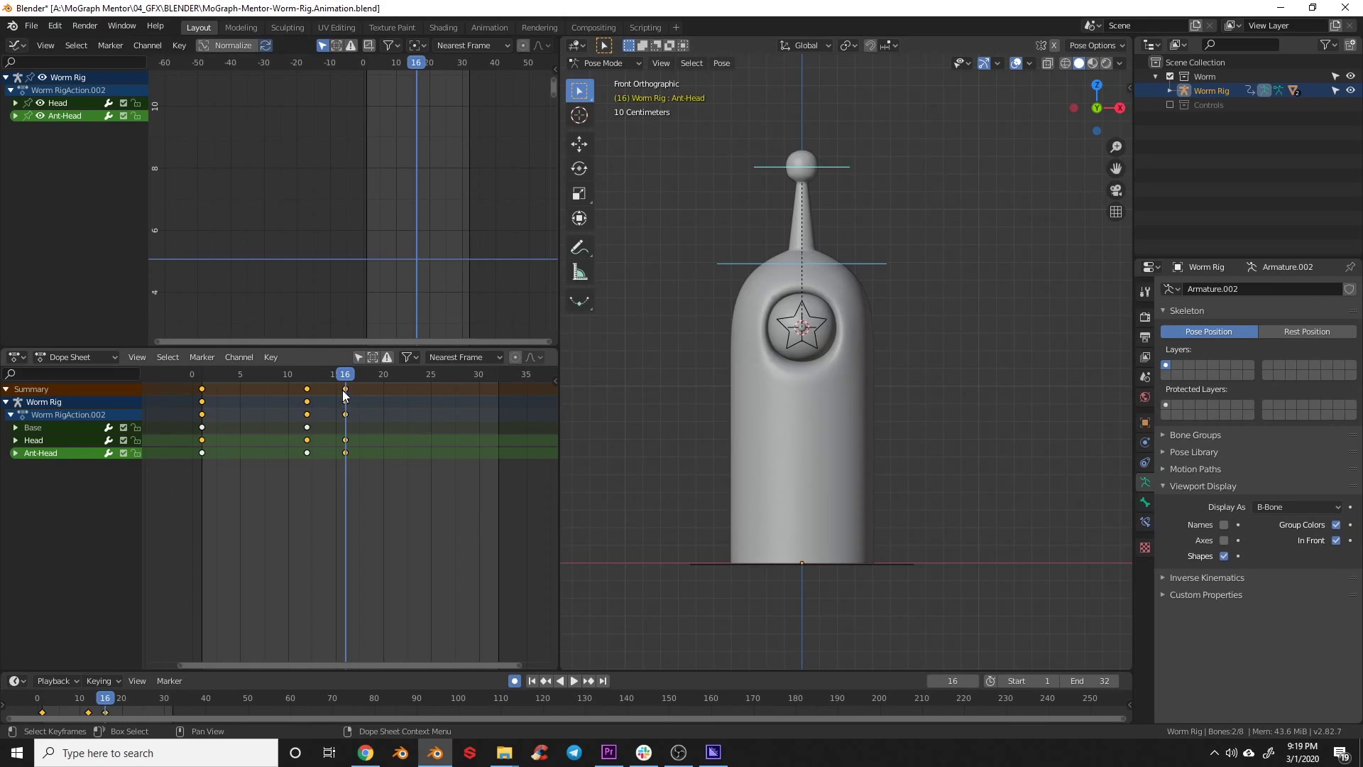
Play the animation, scrub from frame 1 to 16 to check the squash, and deselect the controls
{"action": "key", "text": "space"}
{"action": "key", "text": "Escape"}
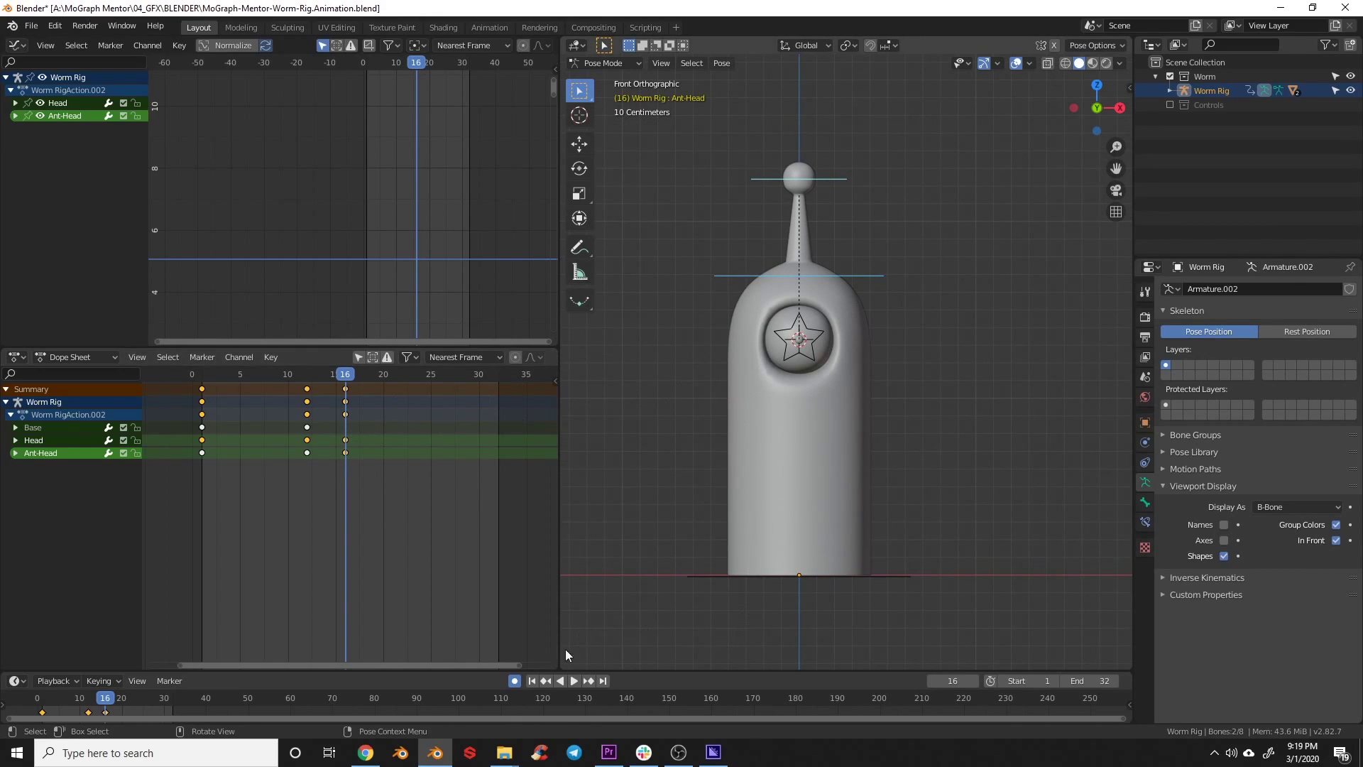
{"action": "left_click", "coordinate": [573, 681]}
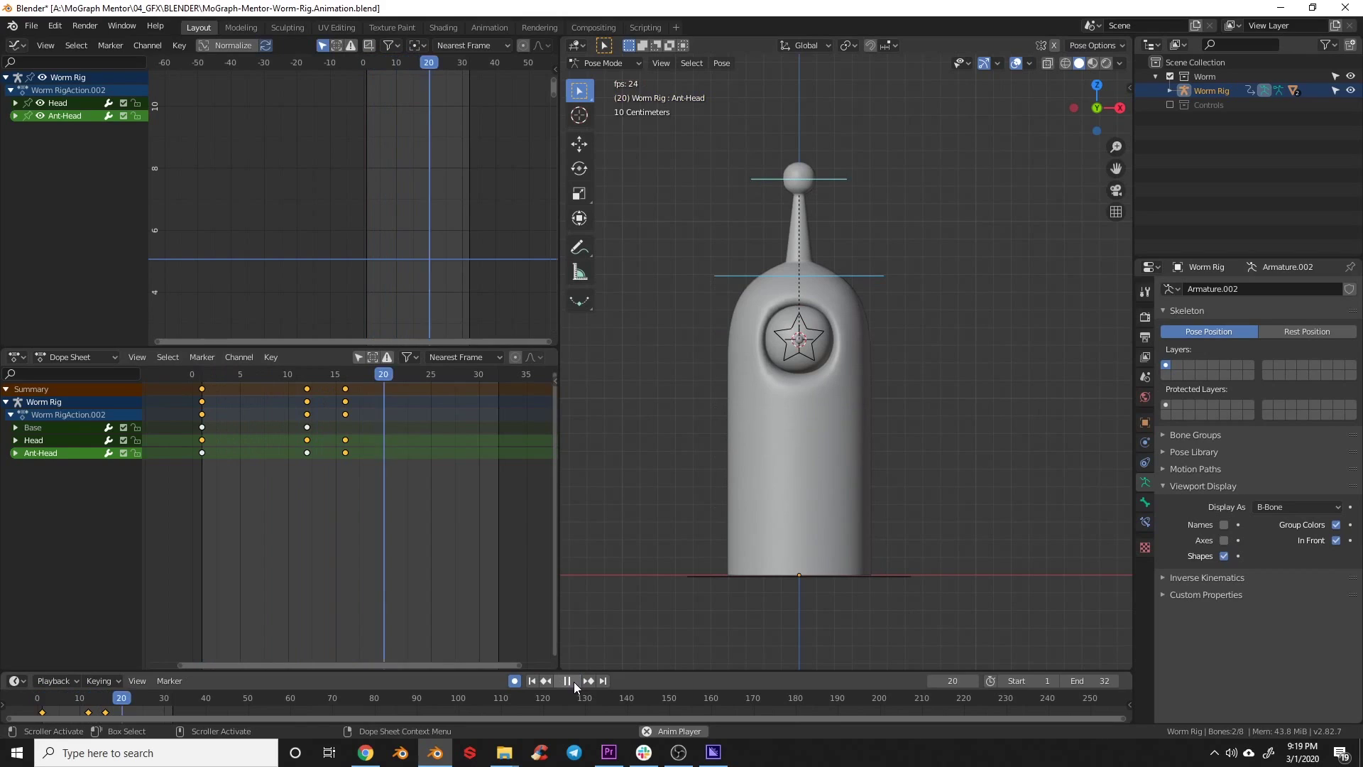
{"action": "left_click_drag", "start_coordinate": [203, 391], "coordinate": [345, 398]}
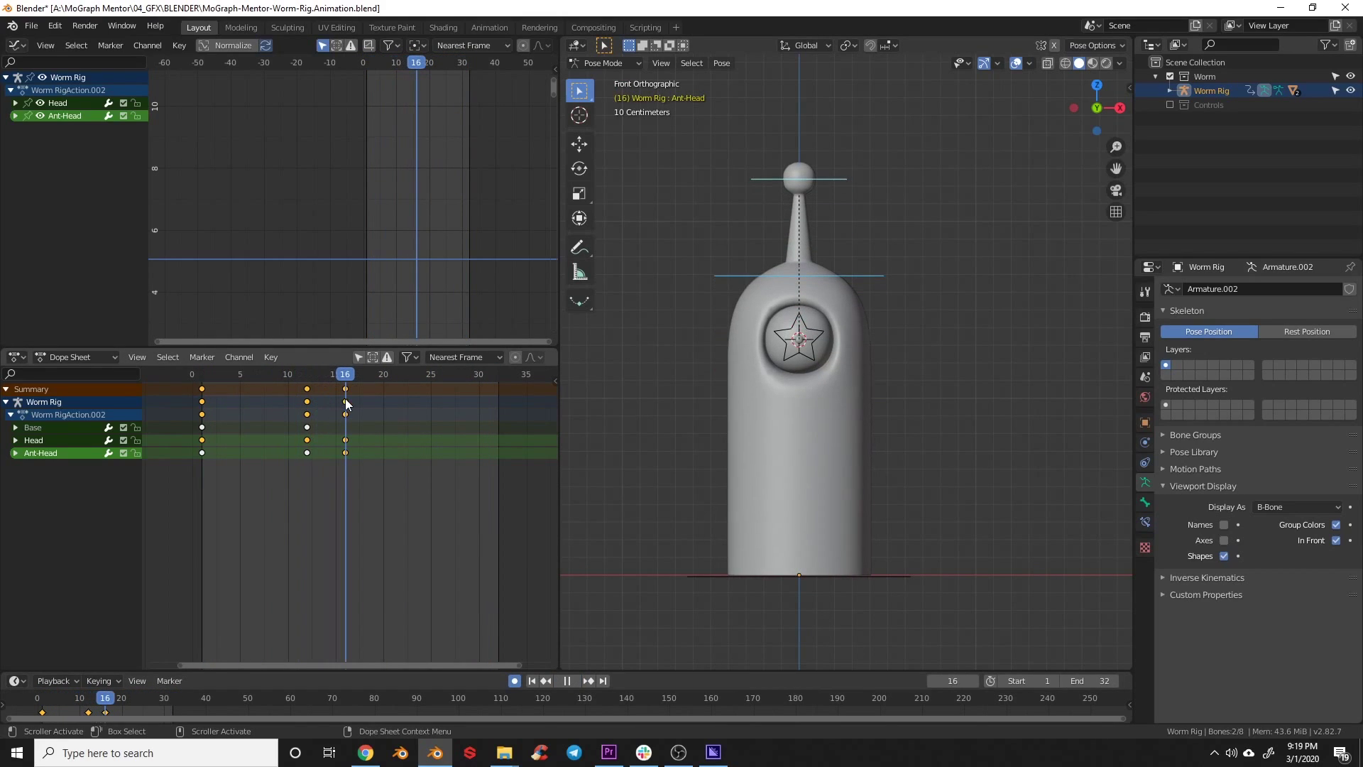
{"action": "left_click", "coordinate": [372, 466]}
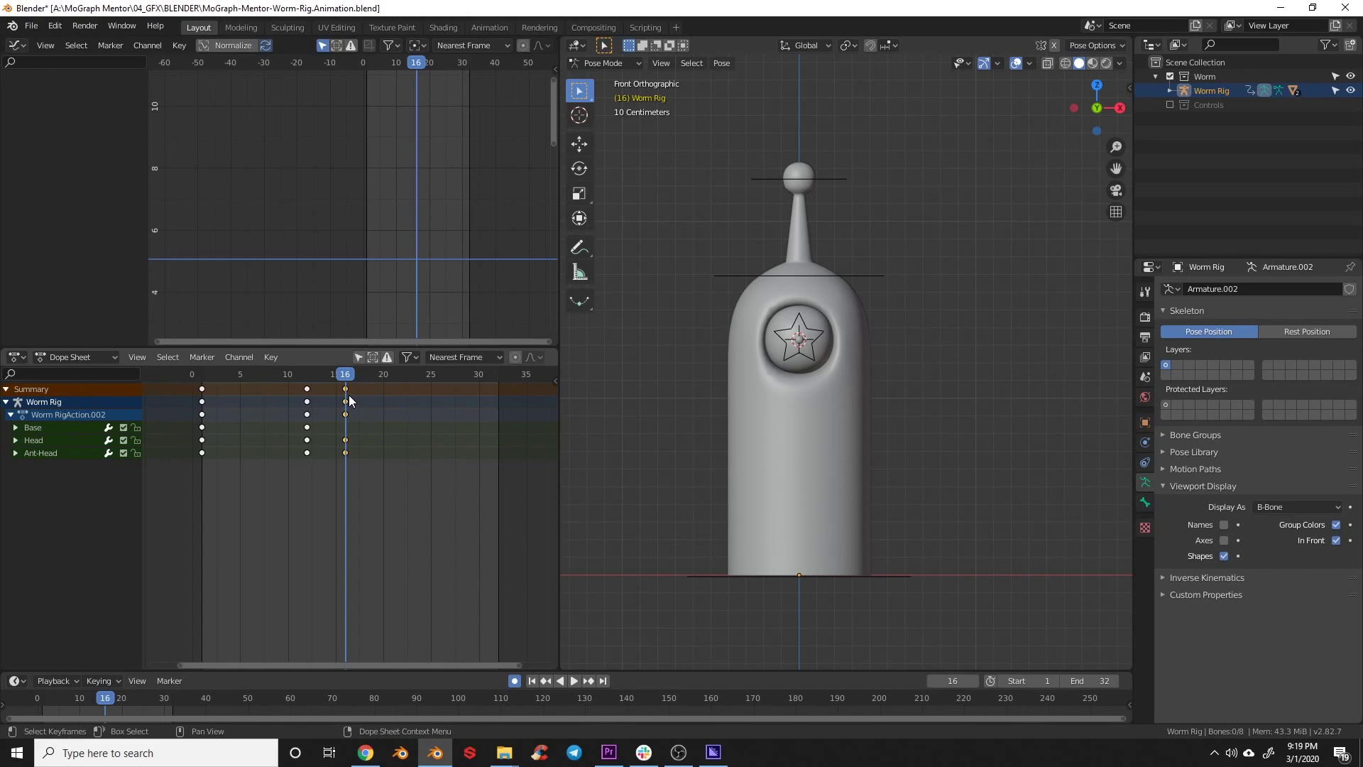
Move the Head and Ant-Head keyframes on frame 16 to frame 20
{"action": "key", "text": "Delete"}
{"action": "key", "text": "g"}
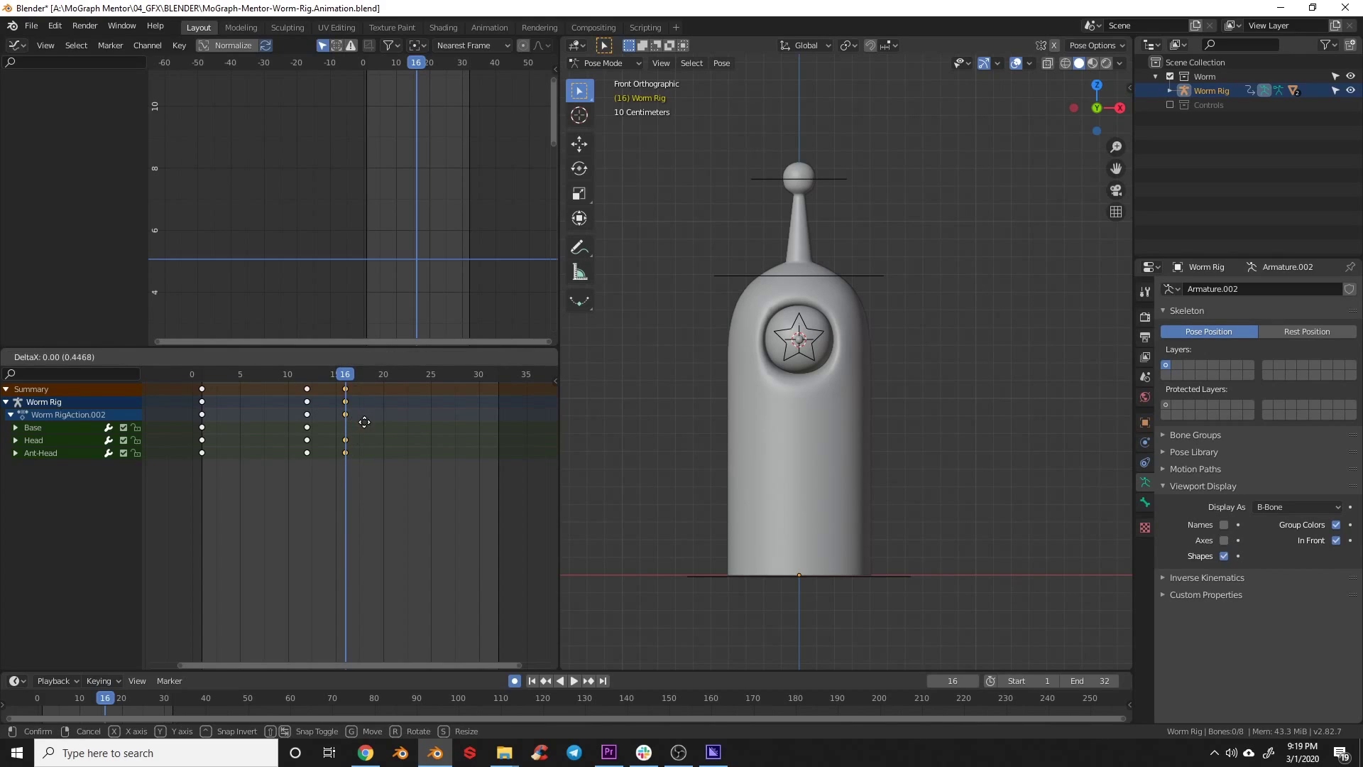
{"action": "left_click", "coordinate": [391, 426]}
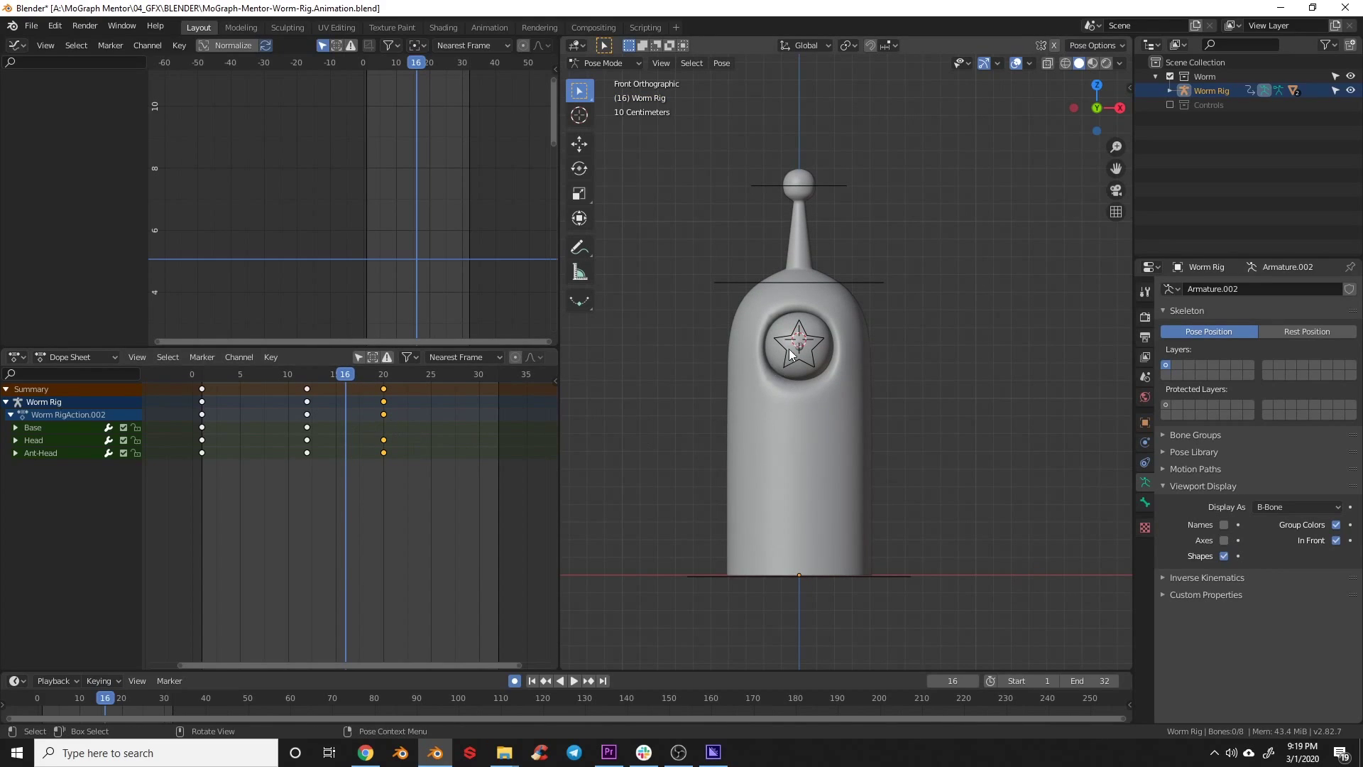
Select the Head and Ant-Head controls and move them up 0.261 m along Z on frame 16 to stretch the body
{"action": "left_click", "coordinate": [832, 284]}
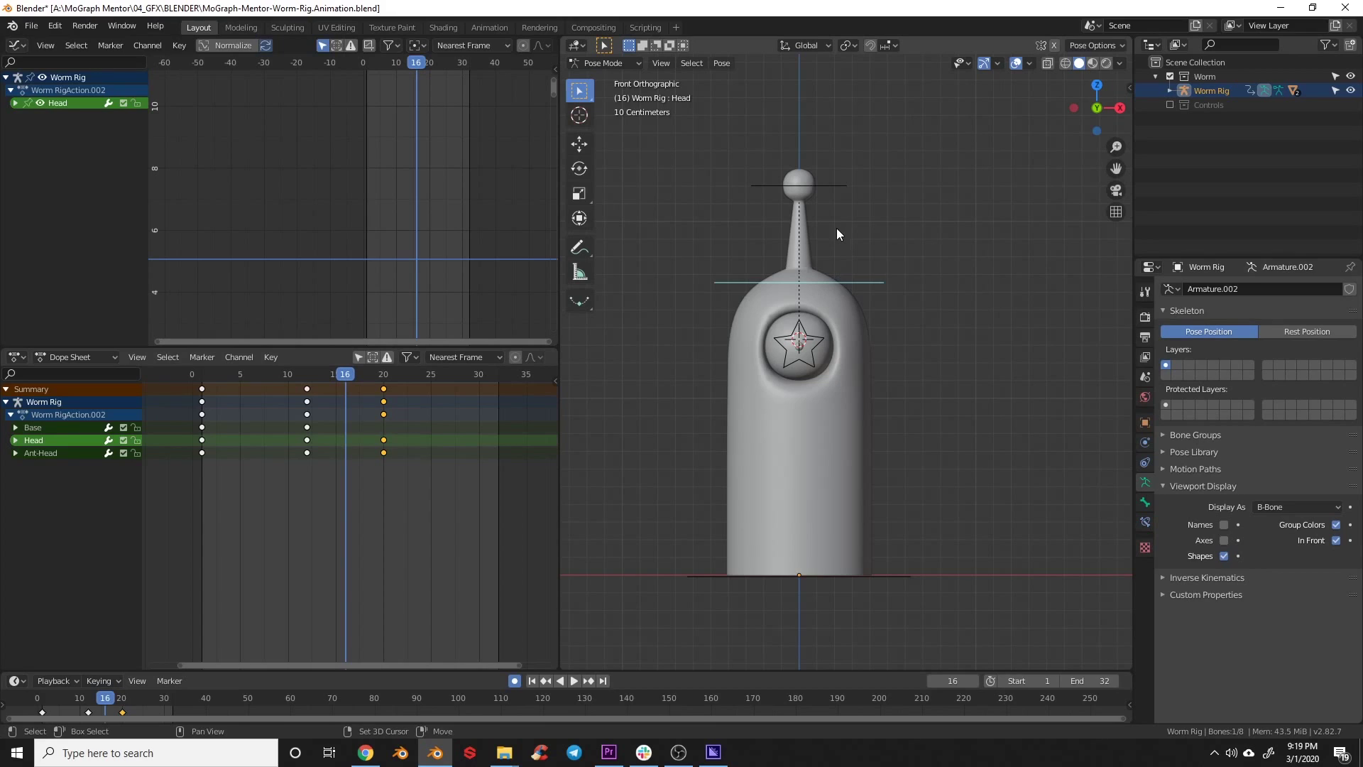
{"action": "left_click", "coordinate": [821, 188], "text": "shift"}
{"action": "middle_click_drag", "start_coordinate": [832, 212], "coordinate": [811, 288], "text": "shift"}
{"action": "key", "text": "g"}
{"action": "key", "text": "z"}
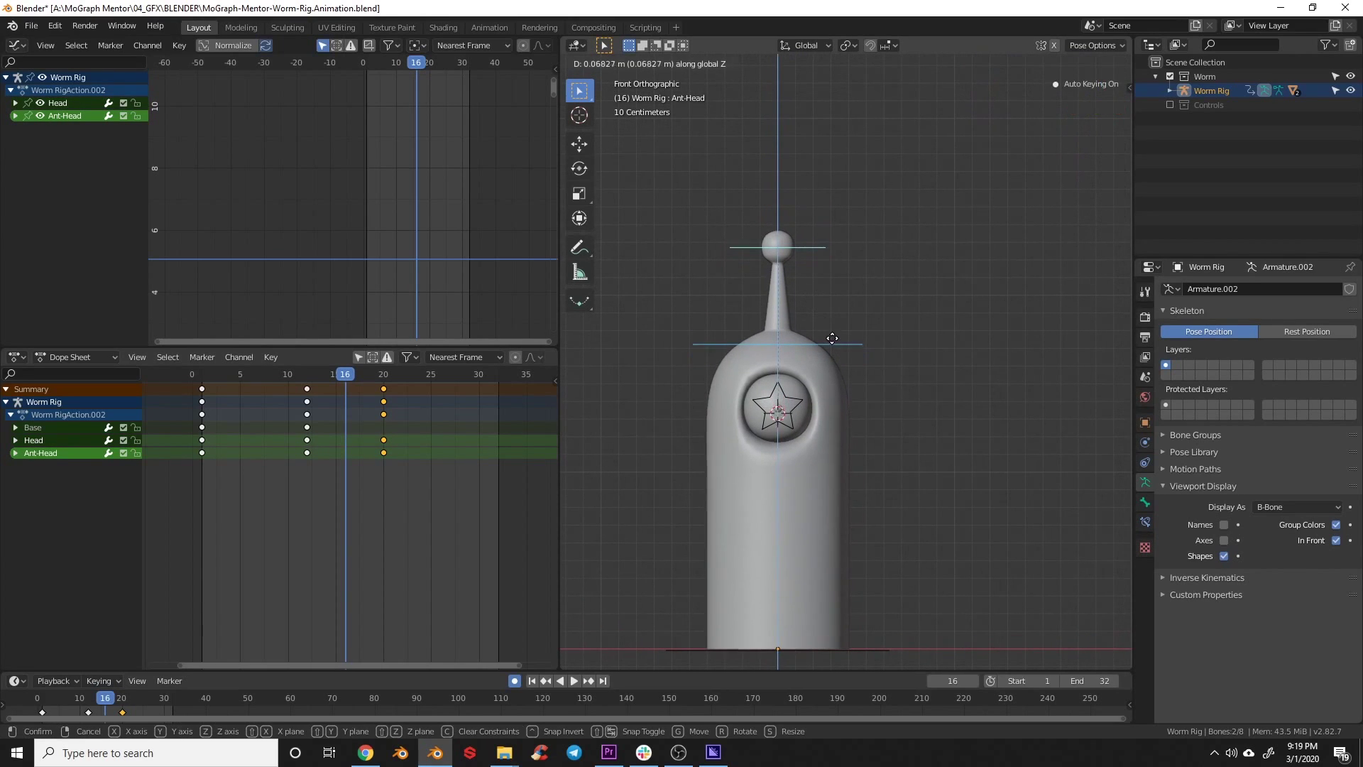
{"action": "left_click", "coordinate": [827, 306]}
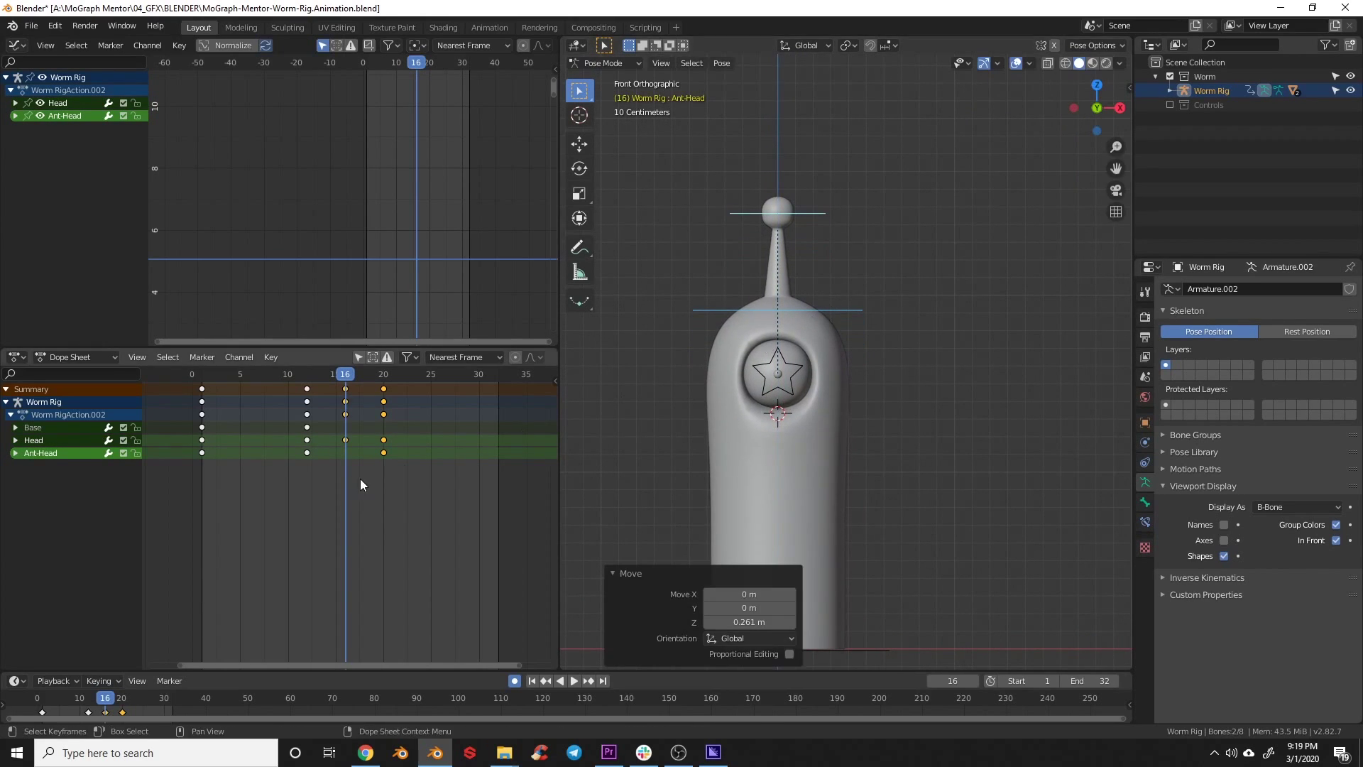
Deselect the controls and play the animation from frame 1 to check the stretch and settle
{"action": "left_click", "coordinate": [360, 485]}
{"action": "left_click", "coordinate": [533, 681]}
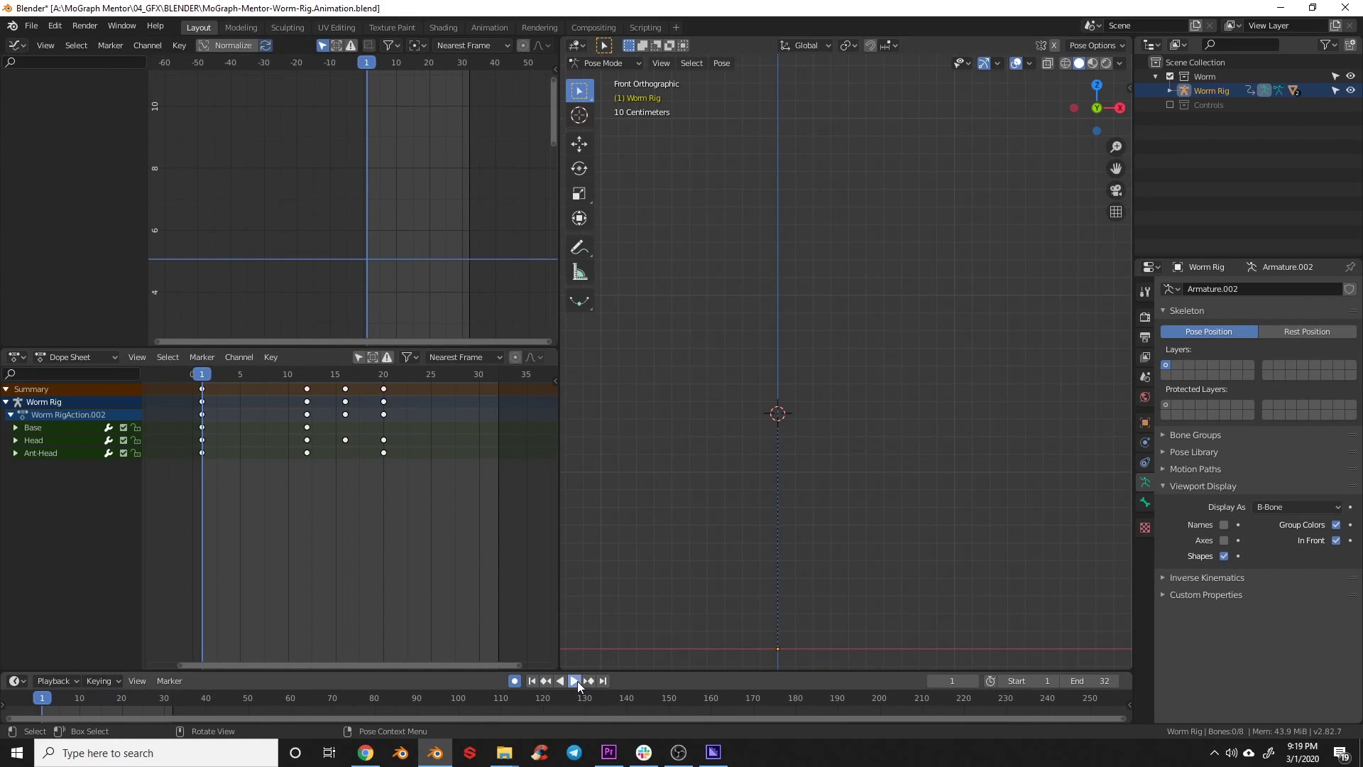
{"action": "left_click", "coordinate": [577, 680]}
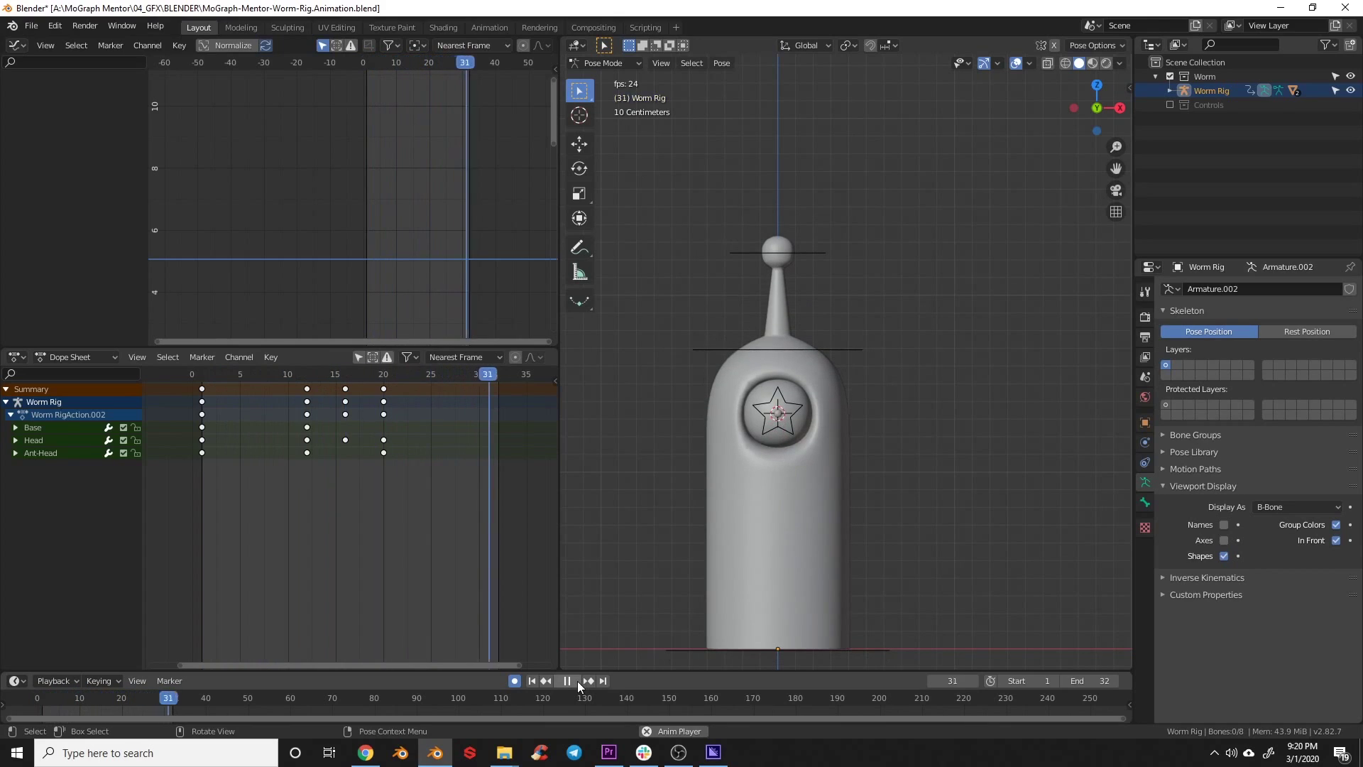
{"action": "left_click", "coordinate": [577, 680]}
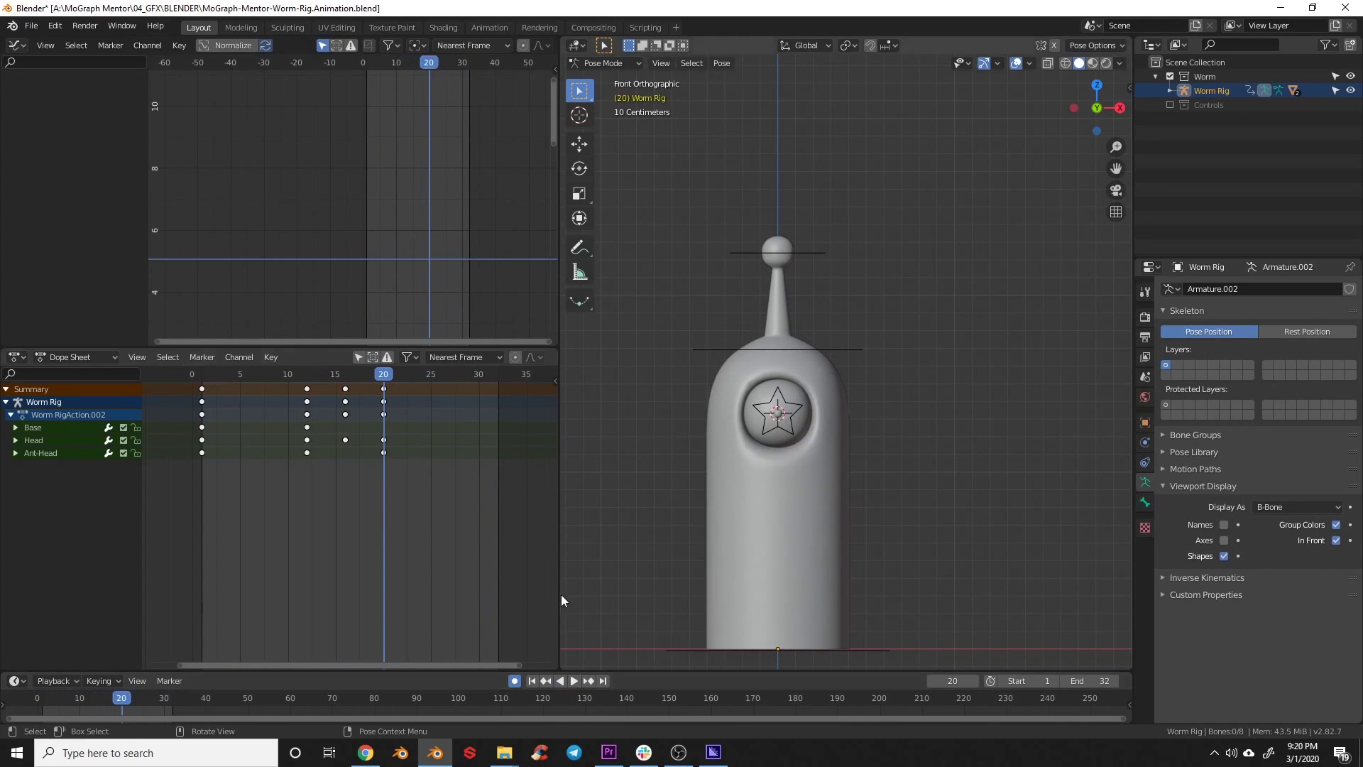
Move the Head control up 0.0482 m along Z on frame 12 to soften the squash
{"action": "left_click", "coordinate": [308, 375]}
{"action": "middle_click_drag", "start_coordinate": [882, 477], "coordinate": [870, 411], "text": "shift"}
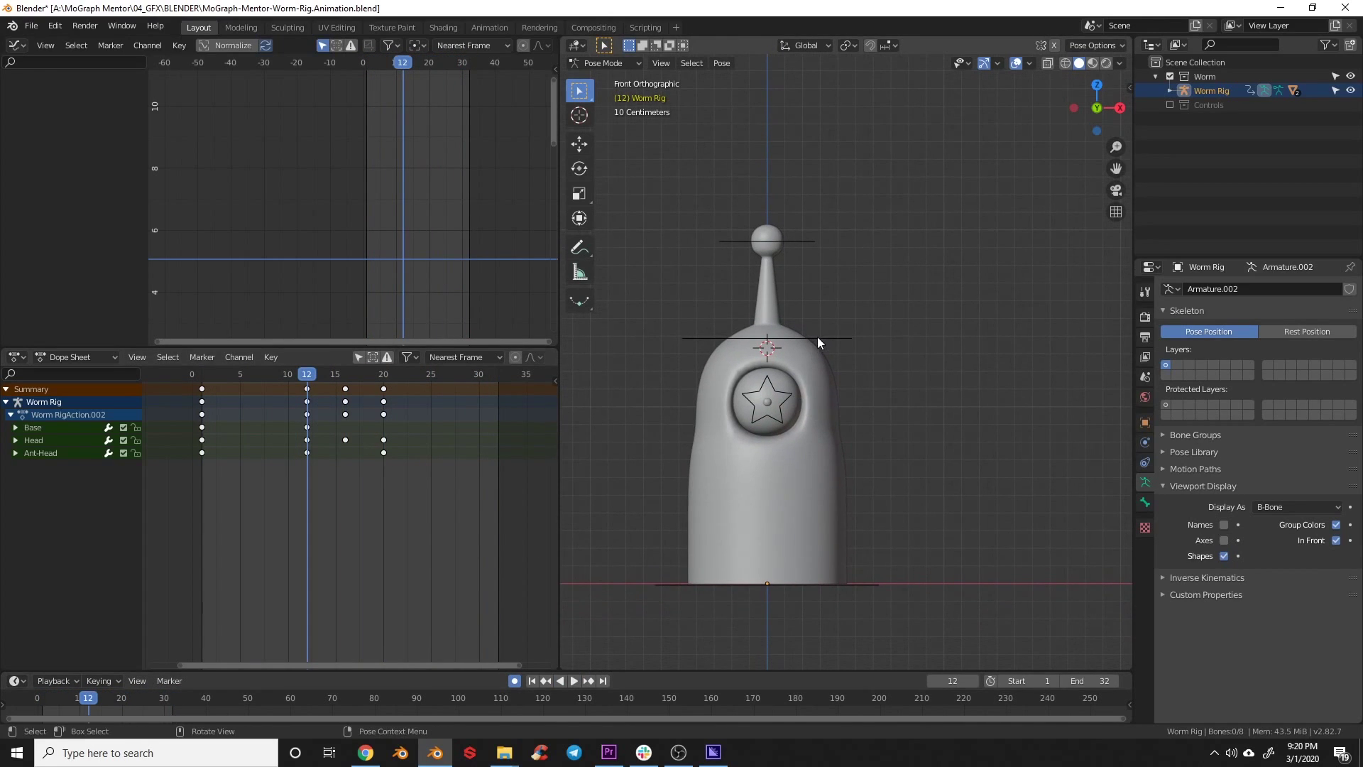
{"action": "left_click", "coordinate": [816, 338]}
{"action": "key", "text": "g"}
{"action": "key", "text": "z"}
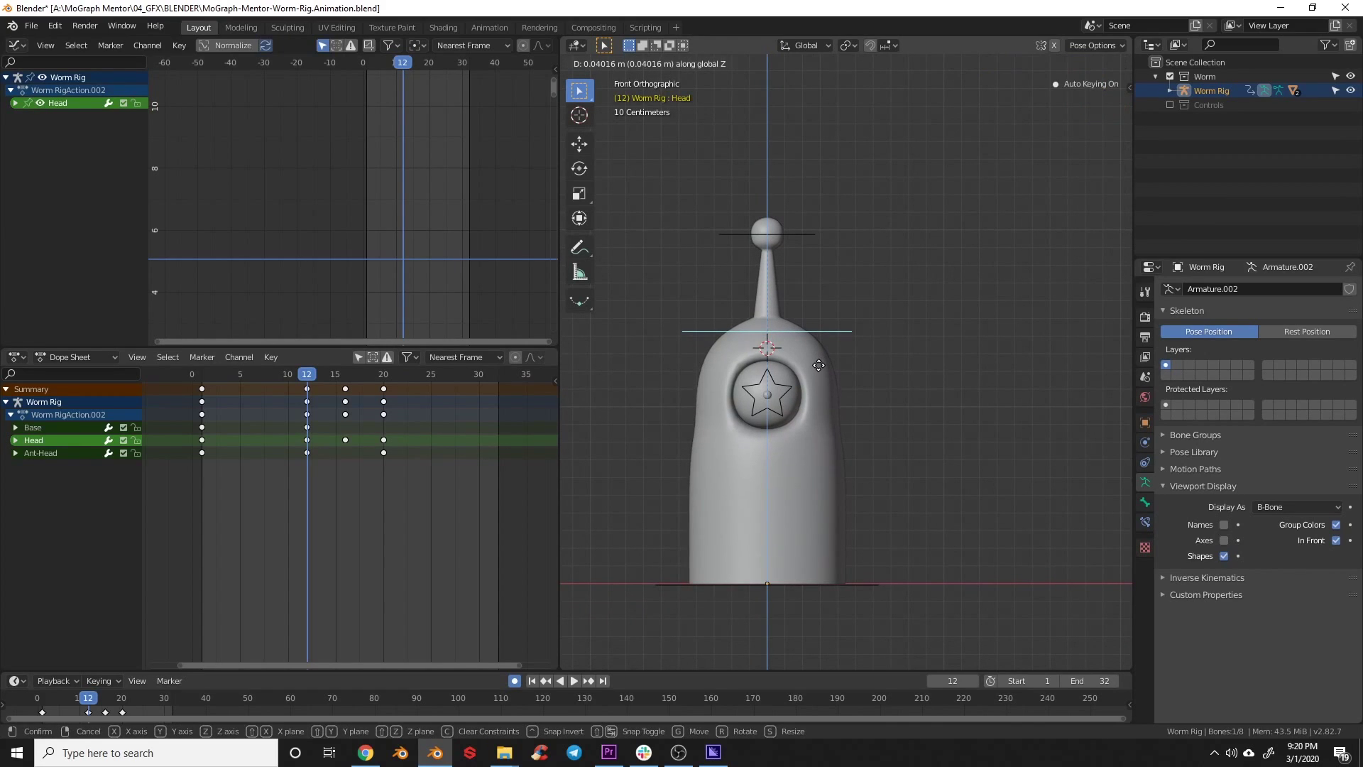
{"action": "left_click", "coordinate": [818, 364]}
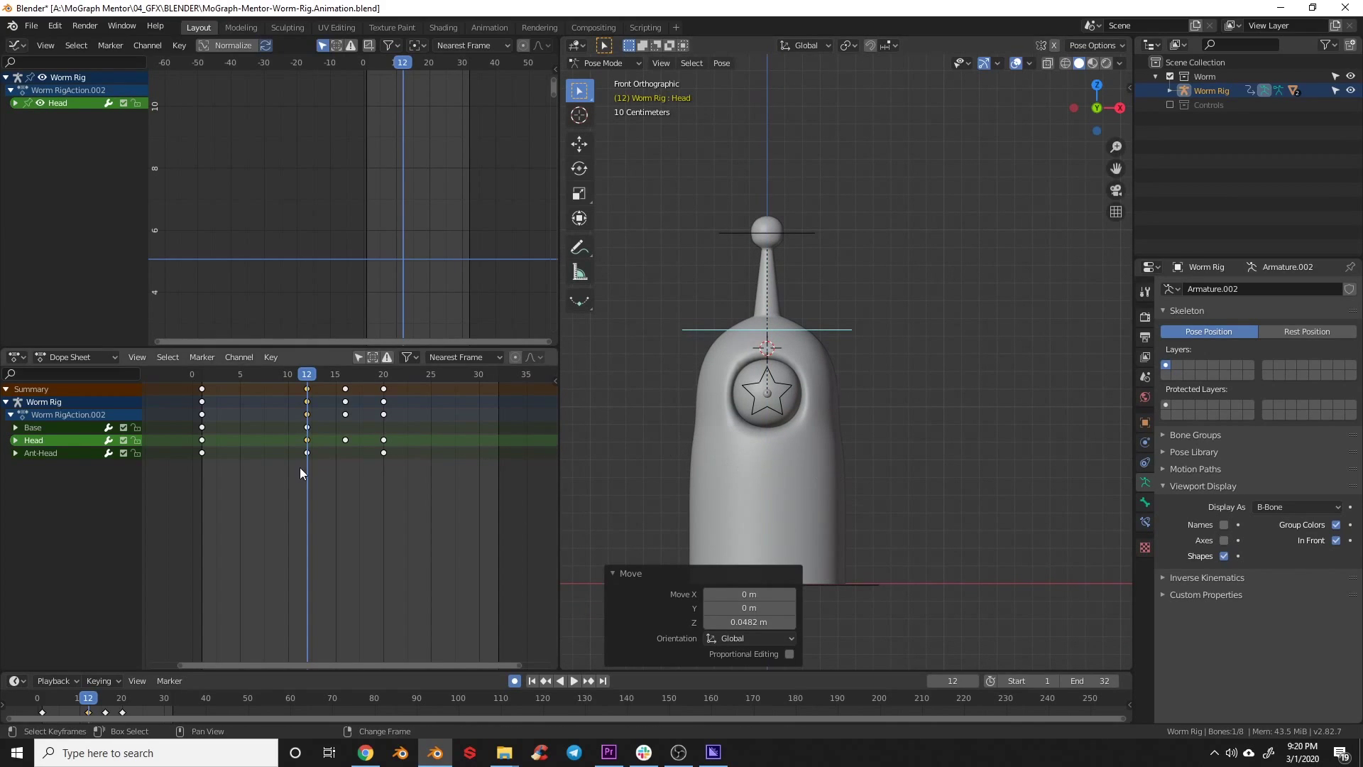
Play the animation from frame 1 to review the softened squash, stop it, and deselect everything
{"action": "middle_click_drag", "start_coordinate": [300, 467], "coordinate": [397, 459]}
{"action": "left_click", "coordinate": [301, 377]}
{"action": "key", "text": "space"}
{"action": "left_click_drag", "start_coordinate": [301, 383], "coordinate": [297, 383]}
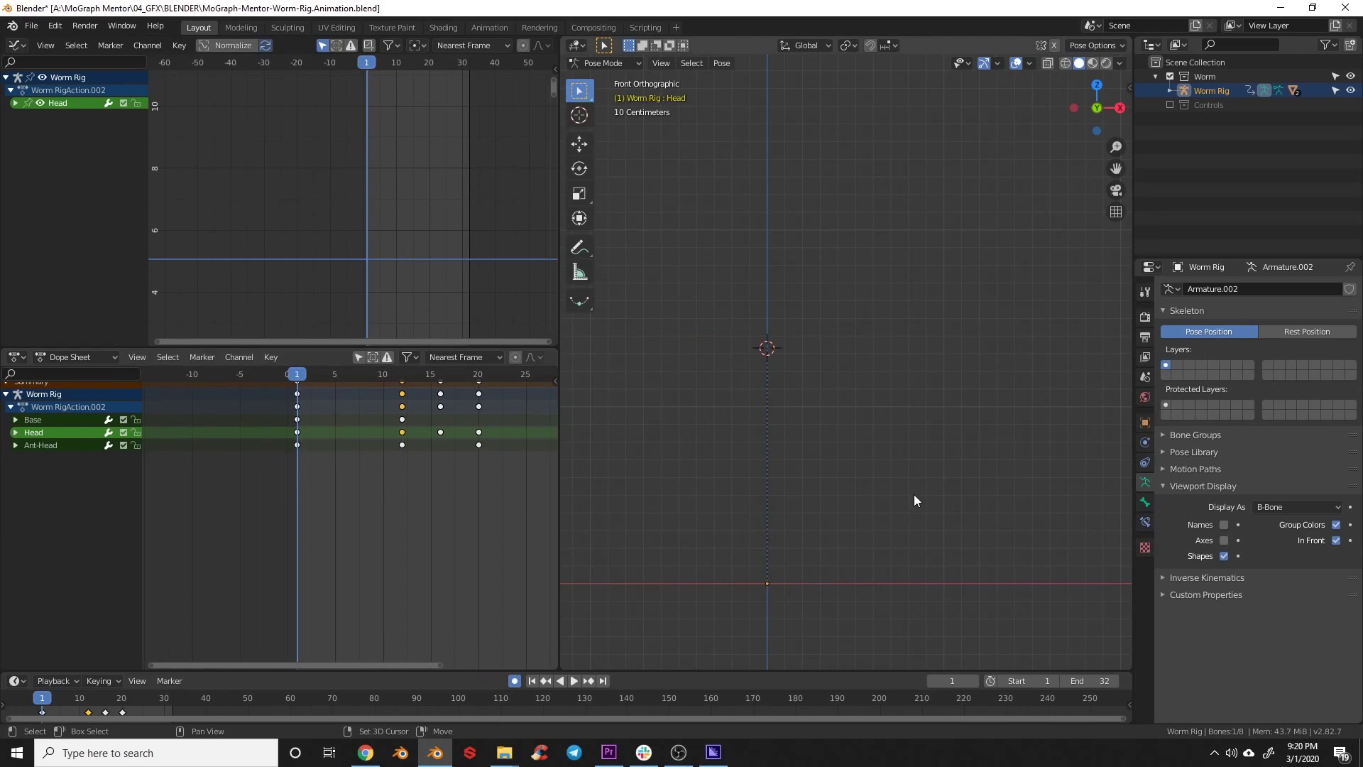
{"action": "middle_click_drag", "start_coordinate": [914, 494], "coordinate": [858, 471], "text": "shift"}
{"action": "left_click", "coordinate": [574, 679]}
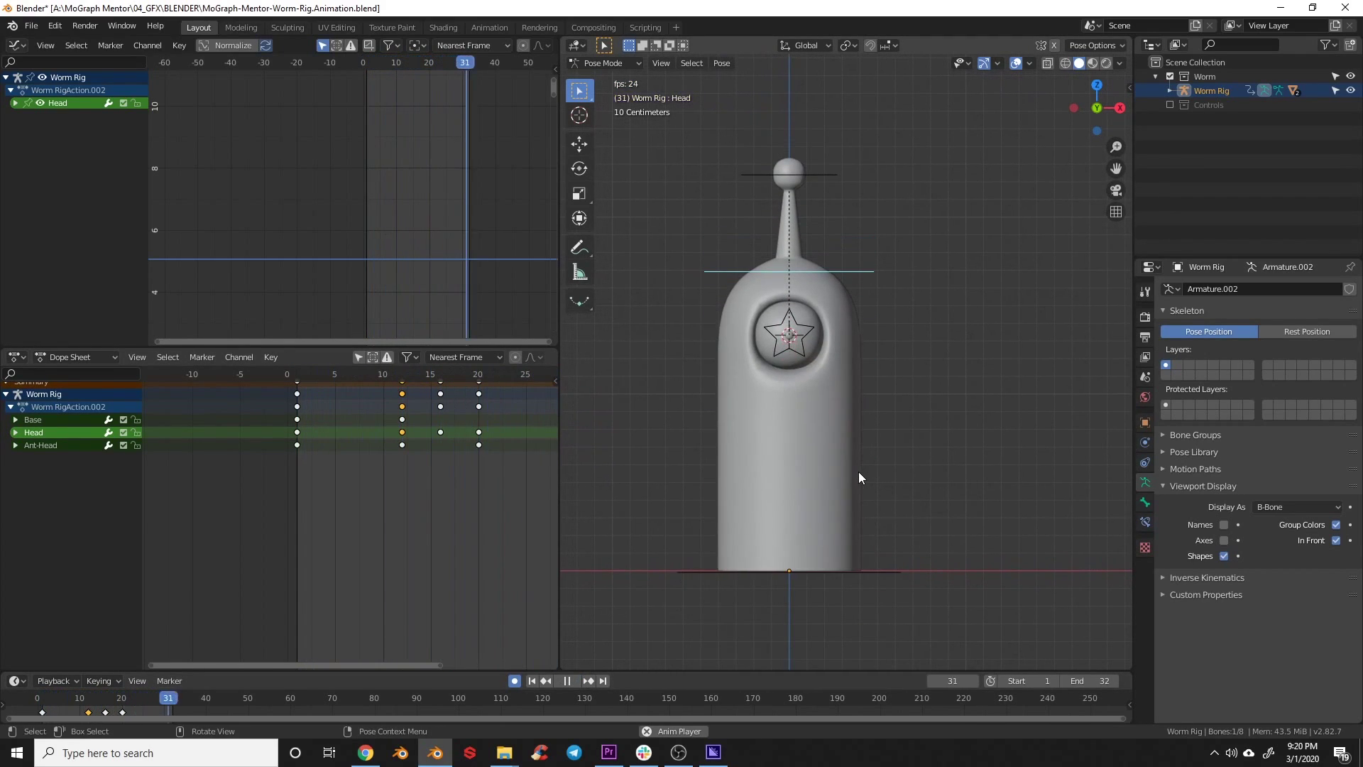
{"action": "left_click", "coordinate": [566, 681]}
{"action": "left_click", "coordinate": [395, 475]}
Select the Ant-Head control and move it down 0.213 m along Z on frame 12 to squash the antenna
{"action": "left_click", "coordinate": [402, 376]}
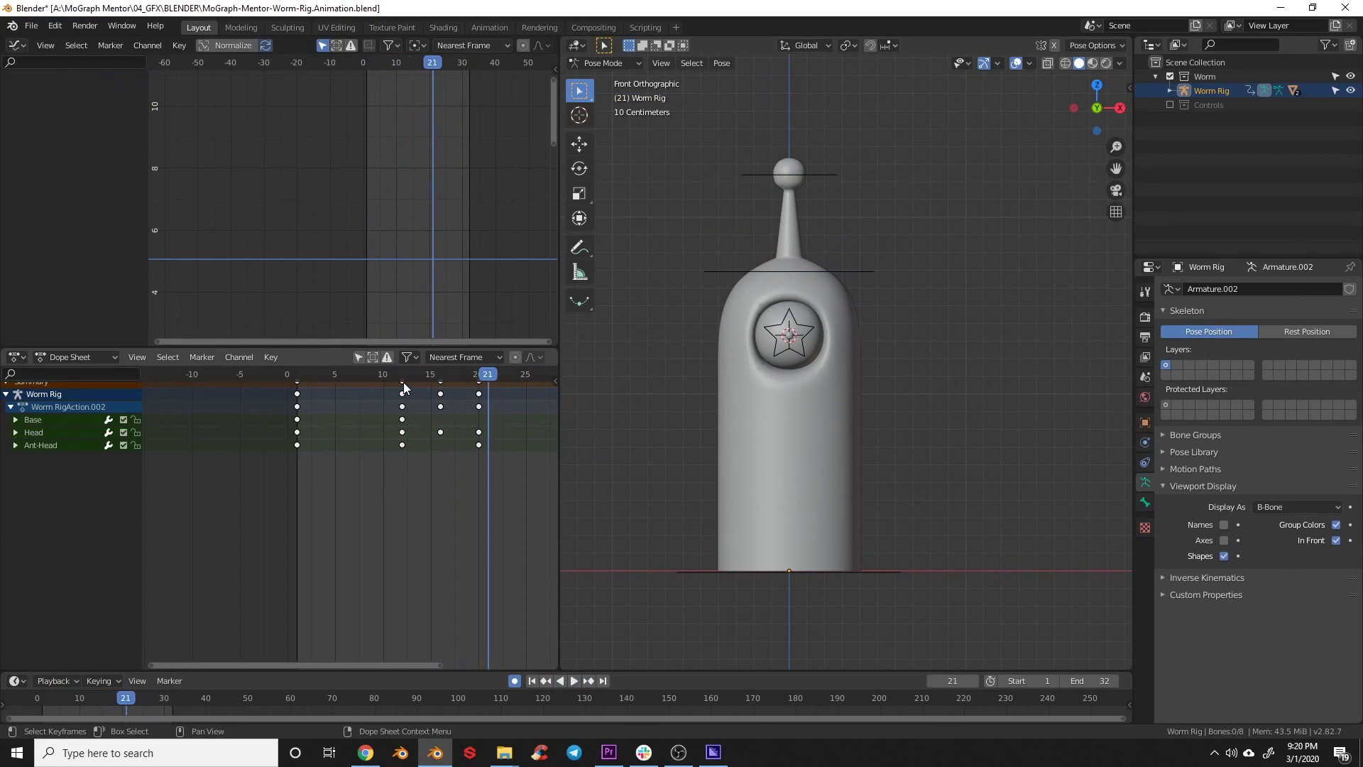
{"action": "left_click", "coordinate": [822, 218]}
{"action": "scroll", "coordinate": [427, 505], "scroll_direction": "up", "scroll_amount": 1}
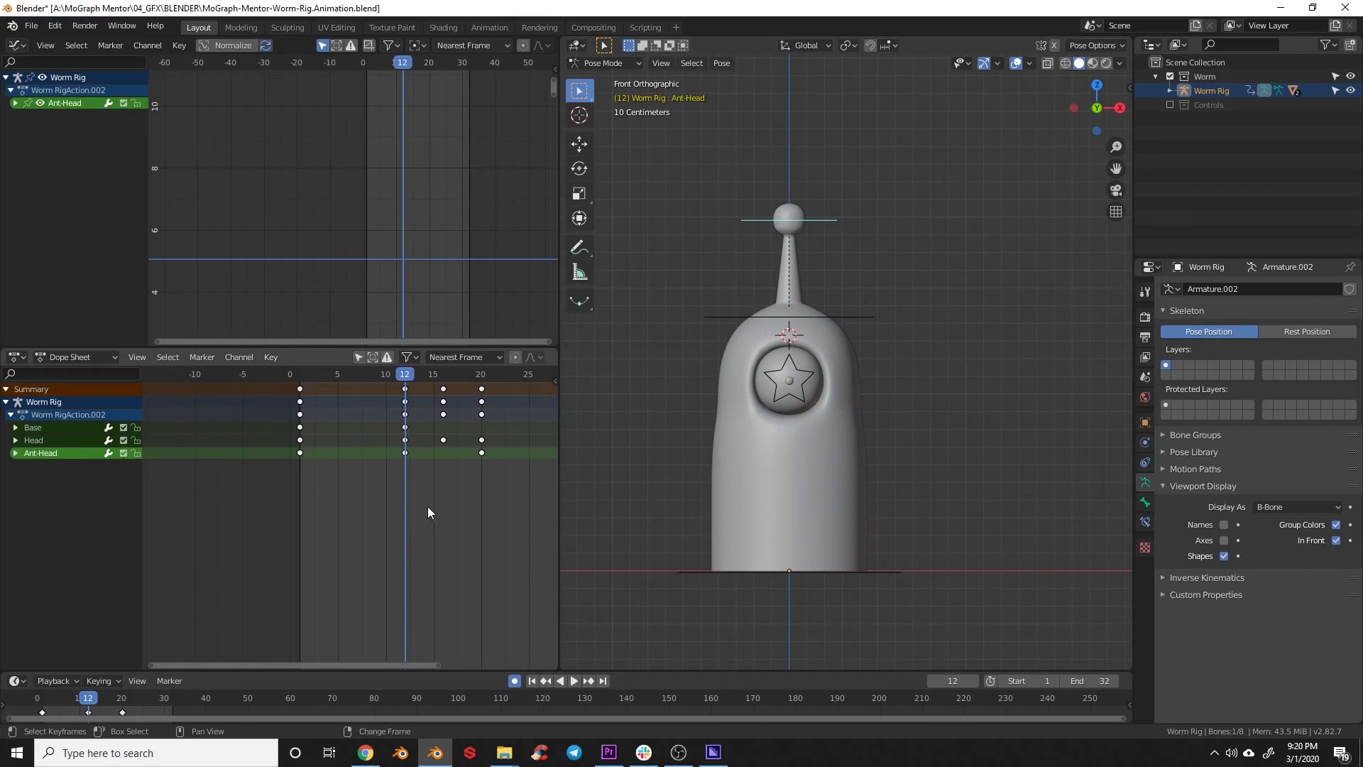
{"action": "left_click_drag", "start_coordinate": [329, 372], "coordinate": [292, 400]}
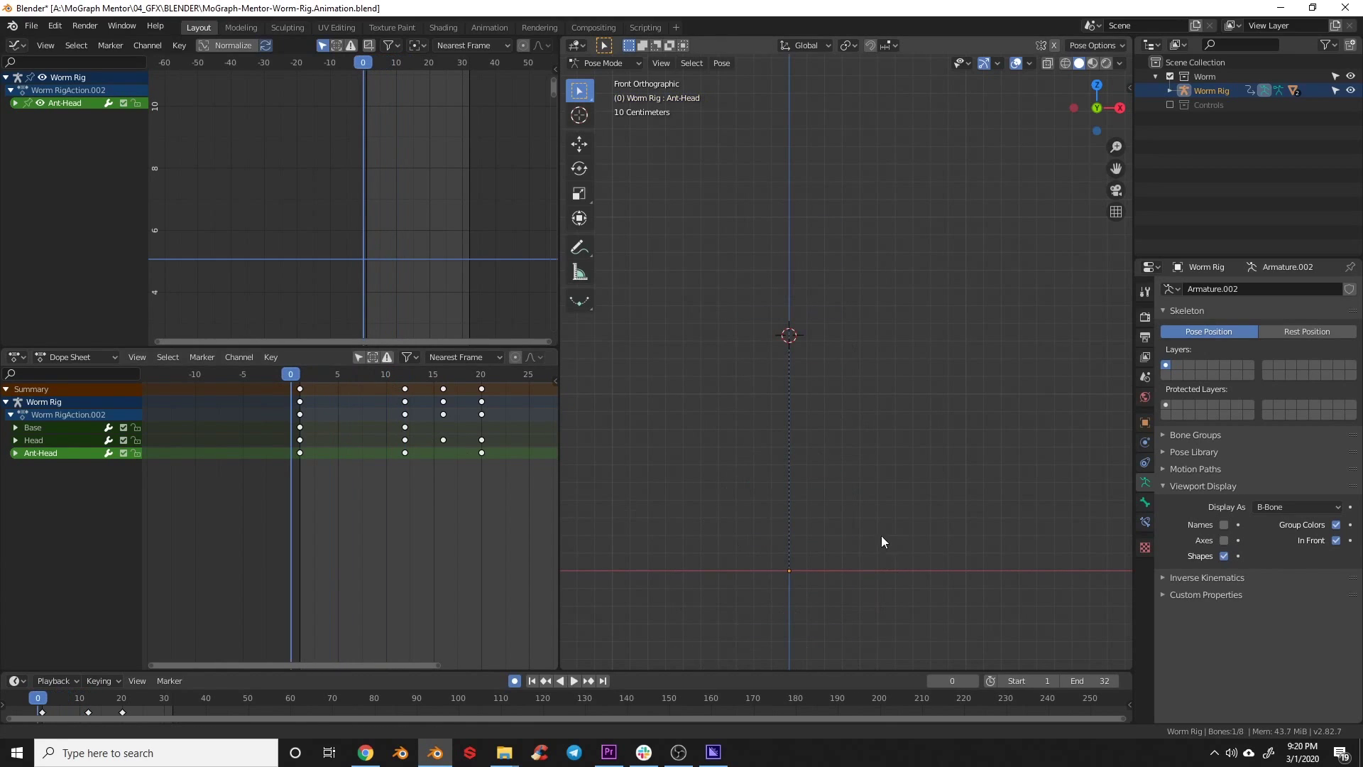
{"action": "middle_click_drag", "start_coordinate": [880, 535], "coordinate": [759, 357], "text": "shift"}
{"action": "middle_click_drag", "start_coordinate": [651, 499], "coordinate": [708, 461], "text": "shift"}
{"action": "left_click", "coordinate": [402, 373]}
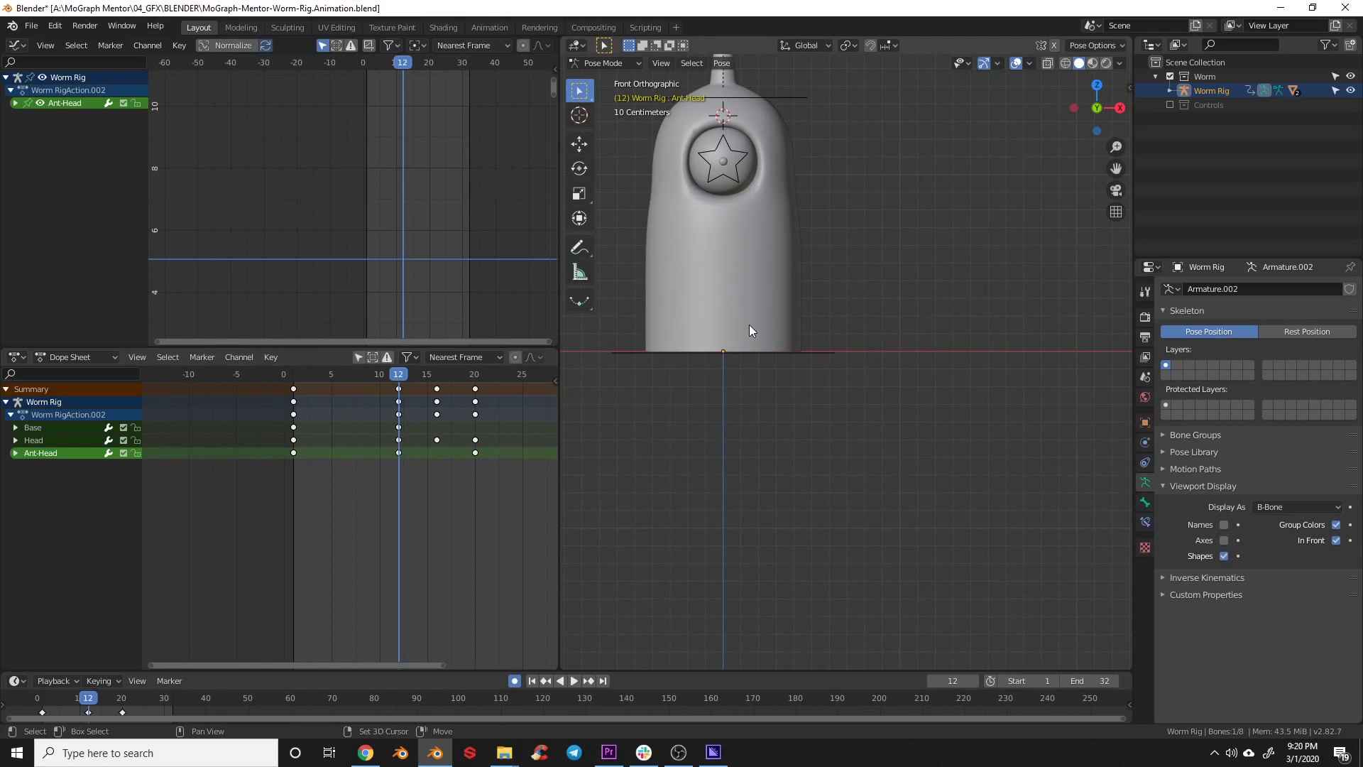
{"action": "middle_click_drag", "start_coordinate": [750, 330], "coordinate": [701, 280], "text": "shift"}
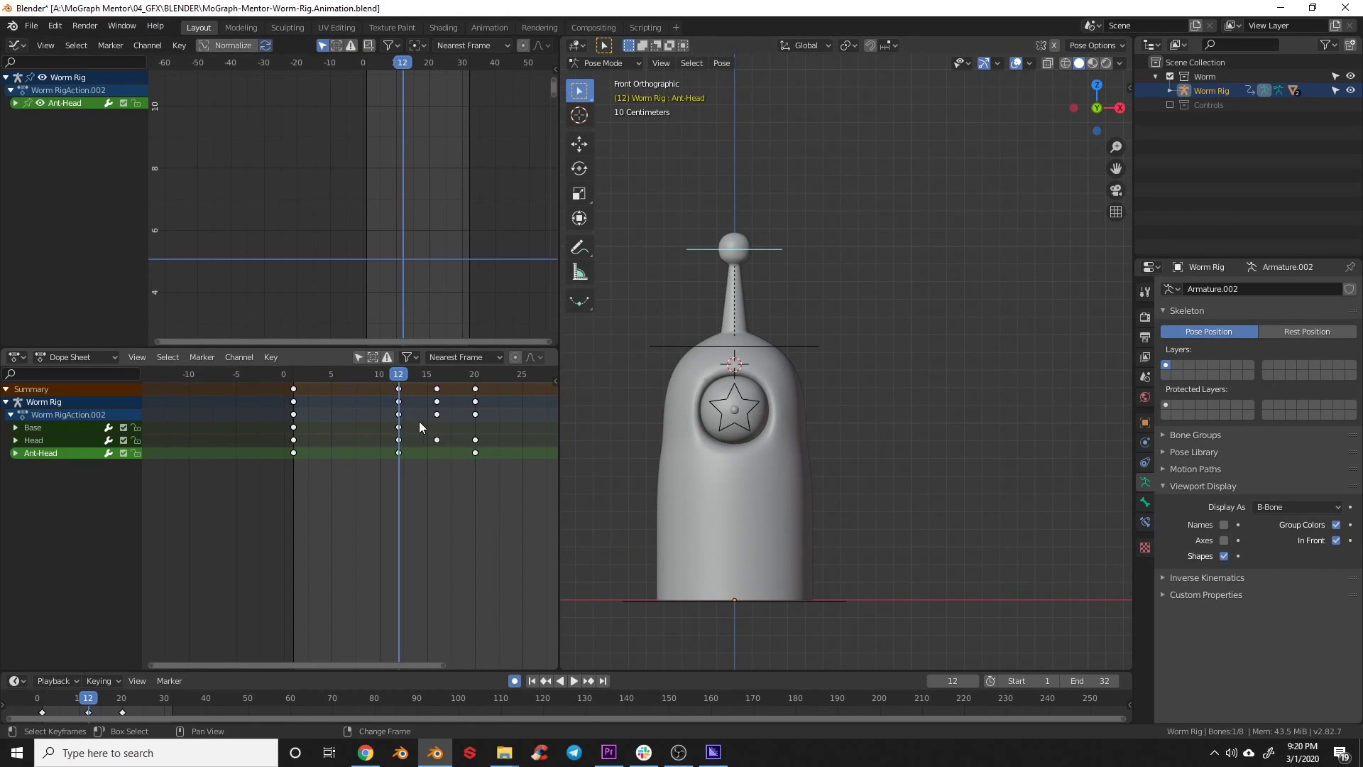
{"action": "middle_click_drag", "start_coordinate": [419, 422], "coordinate": [413, 422]}
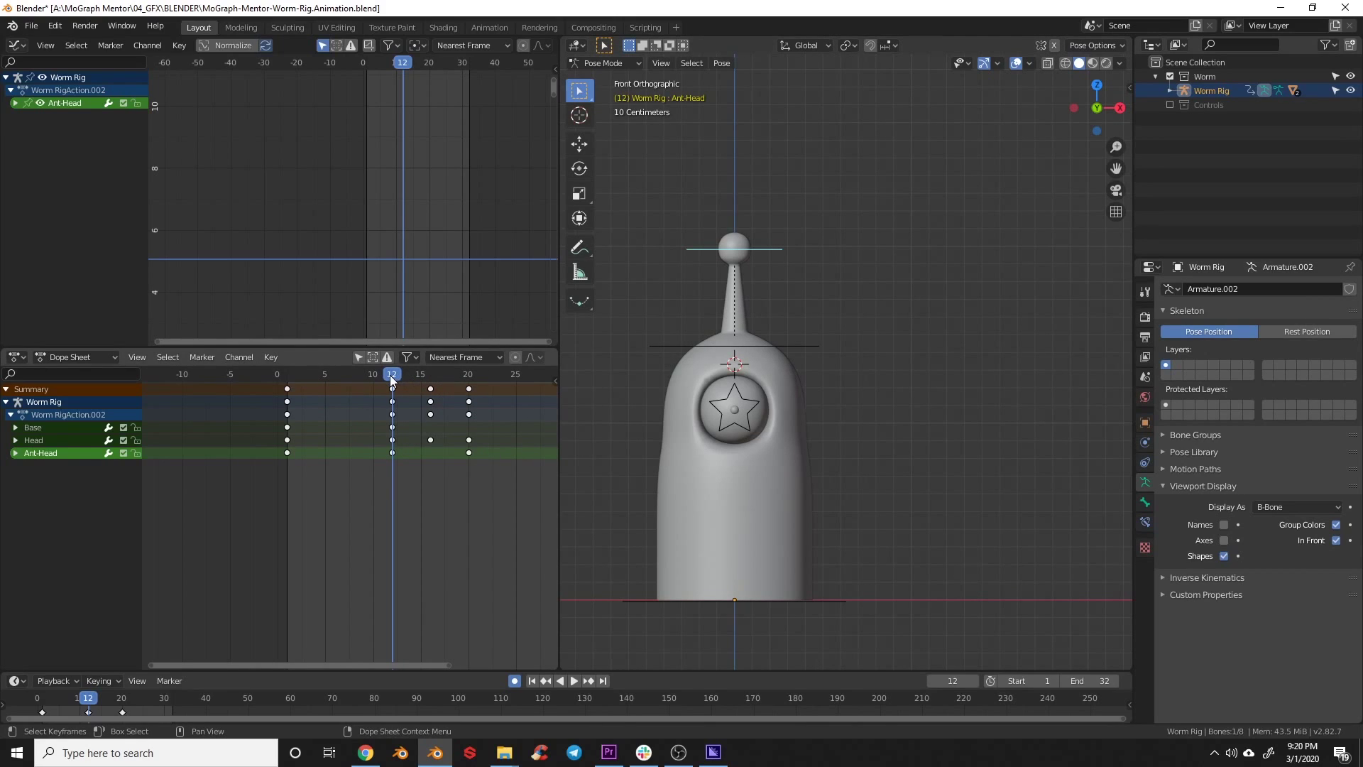
{"action": "left_click_drag", "start_coordinate": [390, 374], "coordinate": [394, 381]}
{"action": "key", "text": "g"}
{"action": "key", "text": "z"}
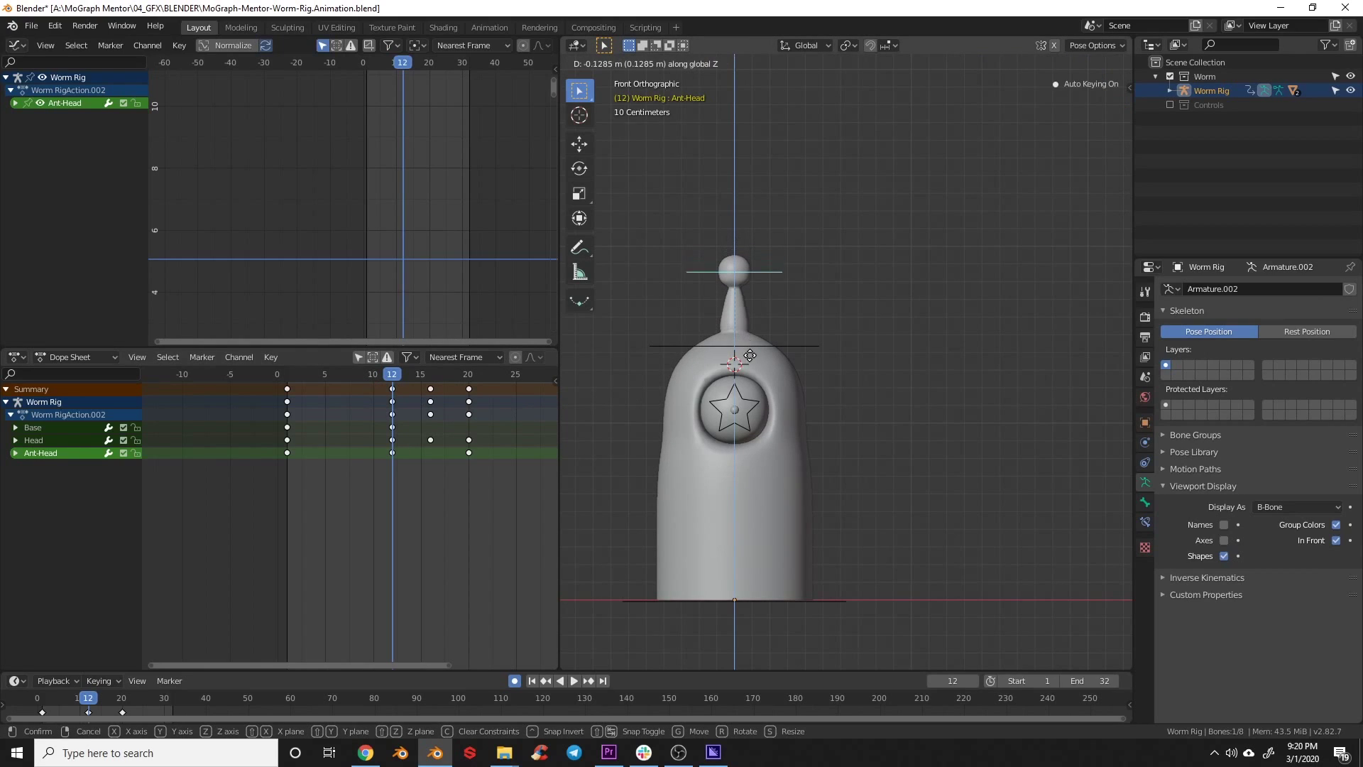
{"action": "left_click", "coordinate": [752, 368]}
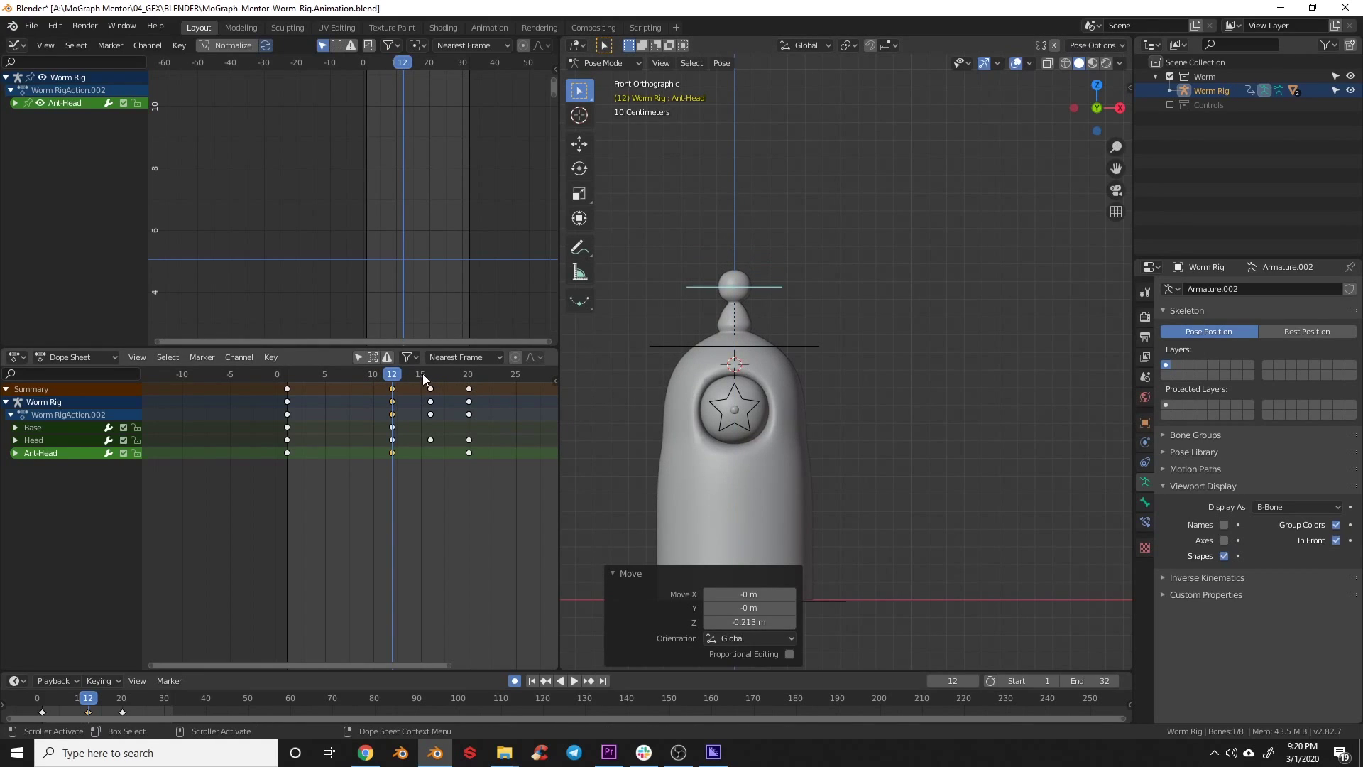
Stretch the antenna on frame 16 by moving the Ant-Head control up 0.293 m and another 0.0402 m along Z
{"action": "left_click", "coordinate": [429, 373]}
{"action": "key", "text": "g"}
{"action": "key", "text": "z"}
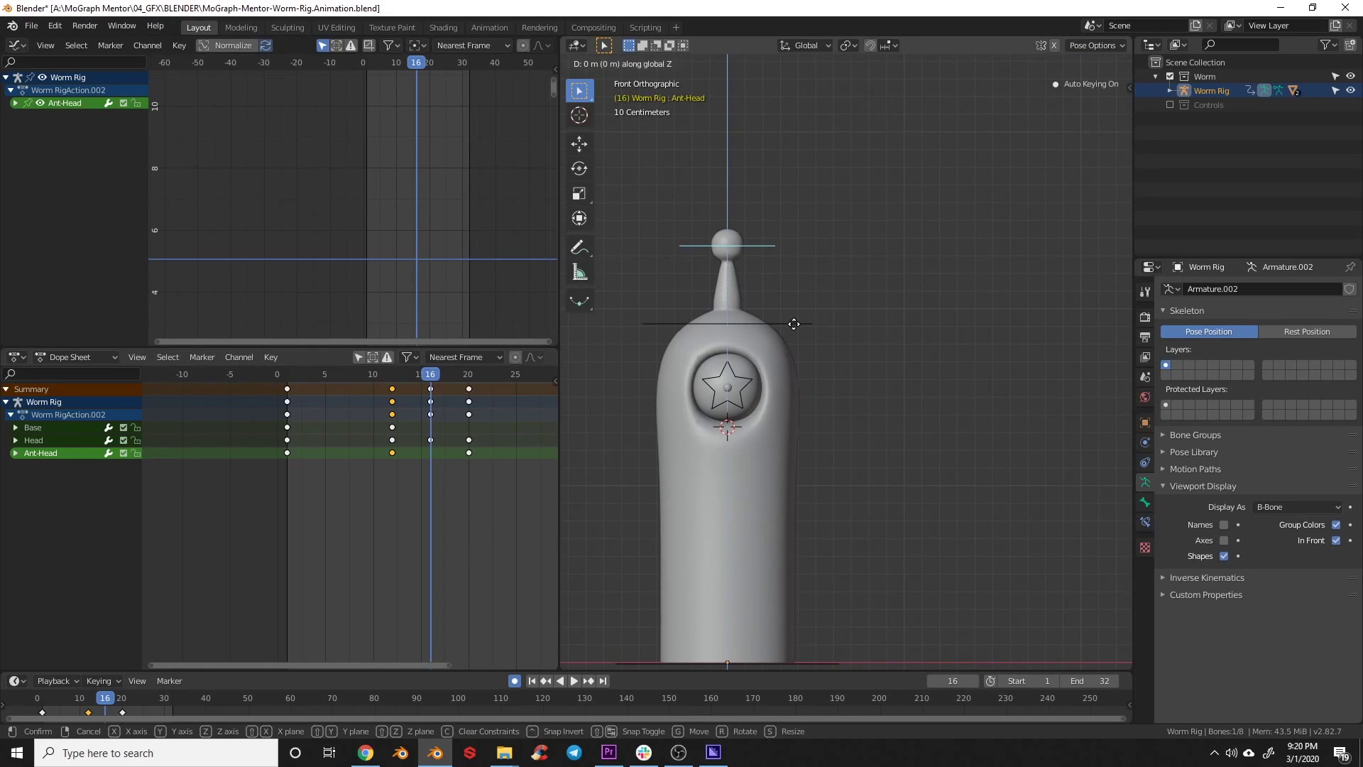
{"action": "left_click", "coordinate": [793, 272]}
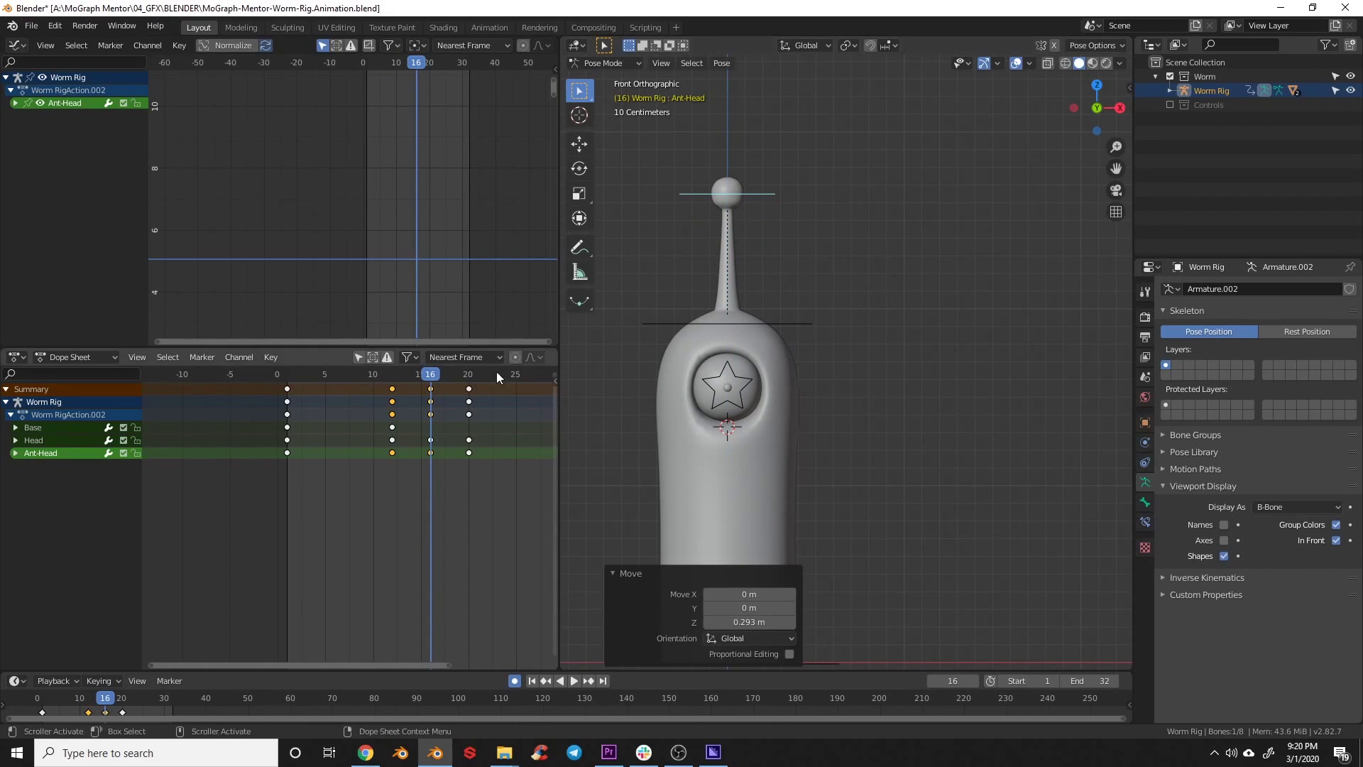
{"action": "key", "text": "g"}
{"action": "key", "text": "z"}
{"action": "left_click", "coordinate": [781, 313]}
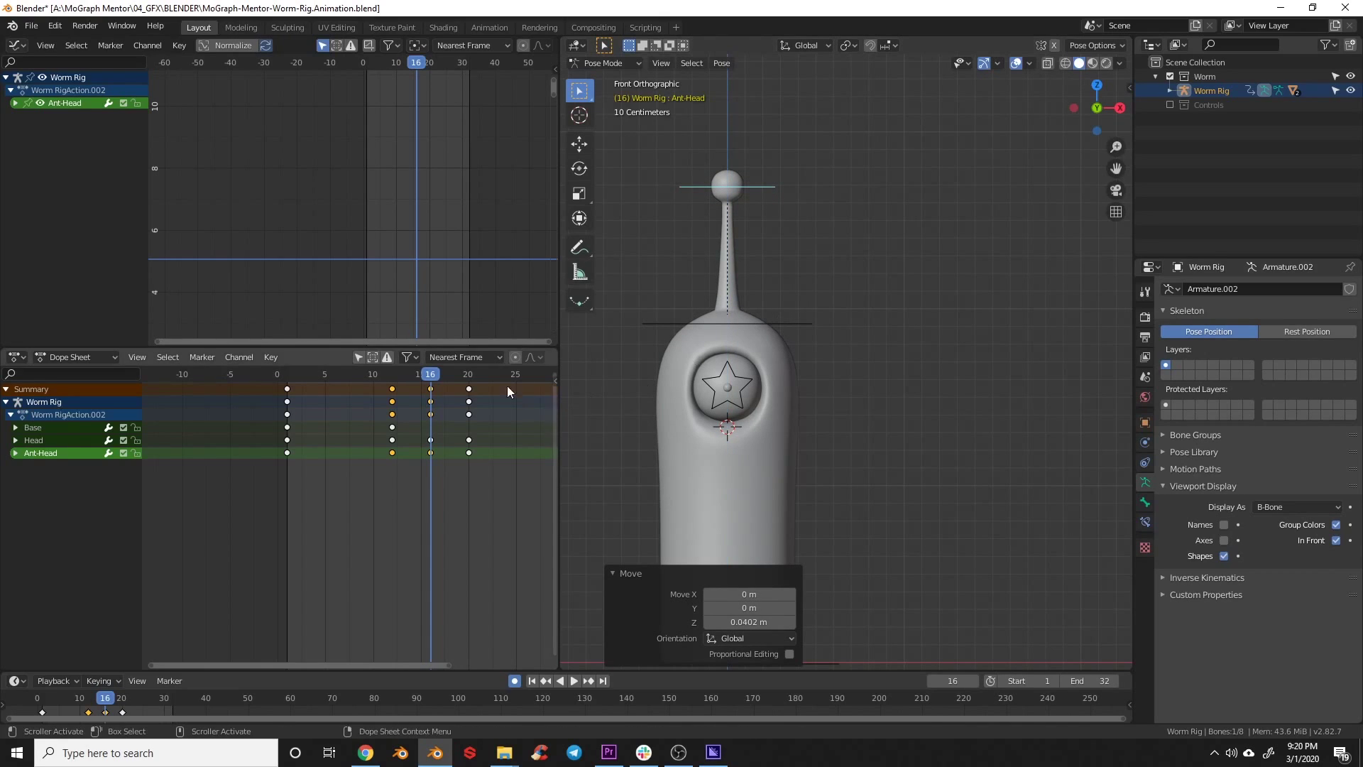
Advance to frame 20, and play the animation from frame 1 to review the antenna's squash and stretch
{"action": "key", "text": "Right"}
{"action": "key", "text": "Right"}
{"action": "key", "text": "Right"}
{"action": "key", "text": "Right"}
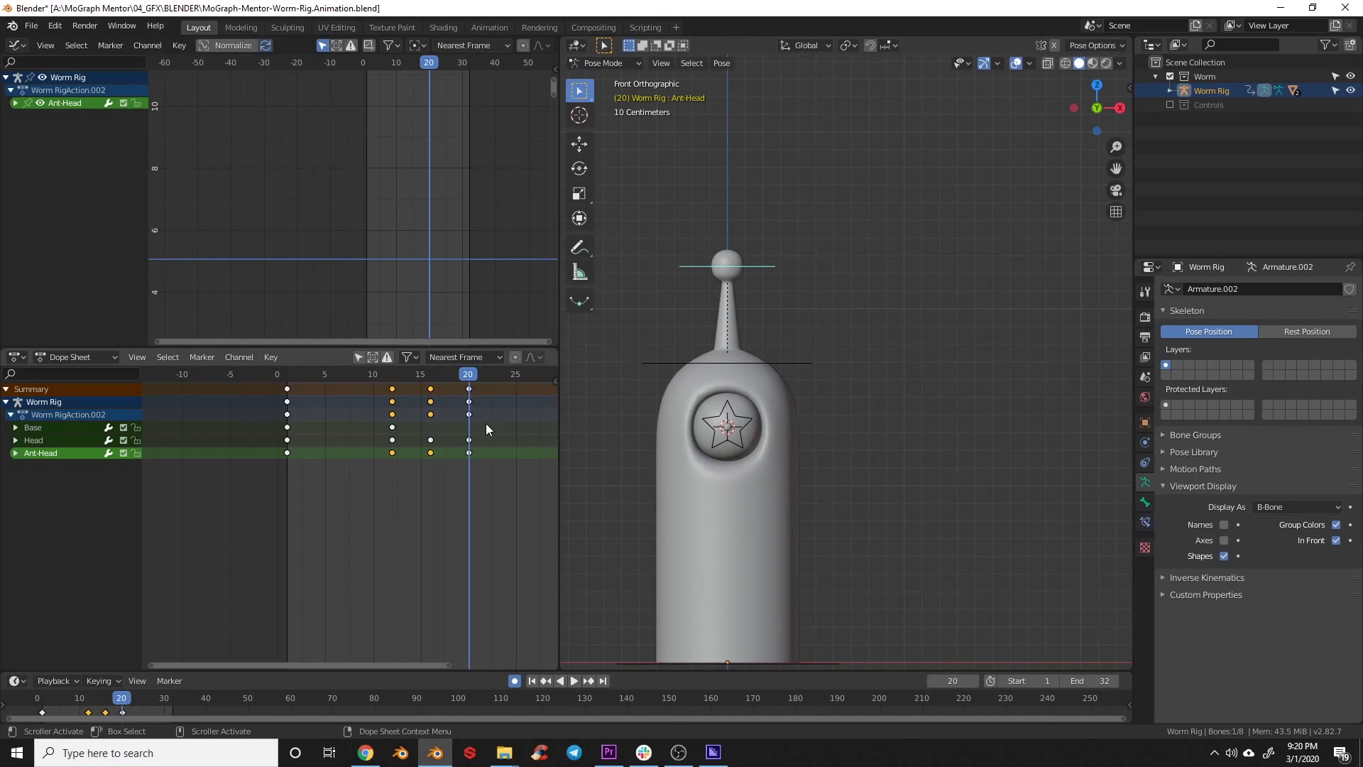
{"action": "left_click", "coordinate": [532, 681]}
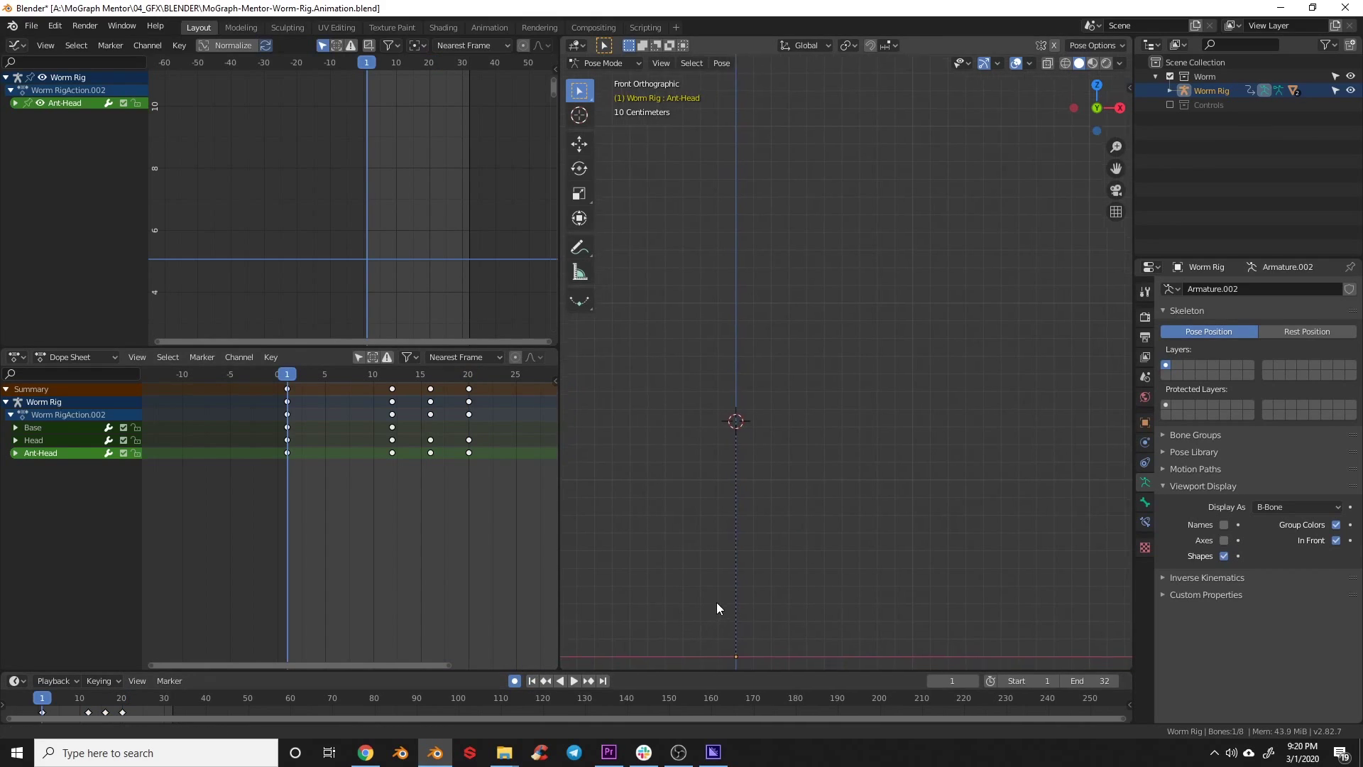
{"action": "left_click", "coordinate": [575, 681]}
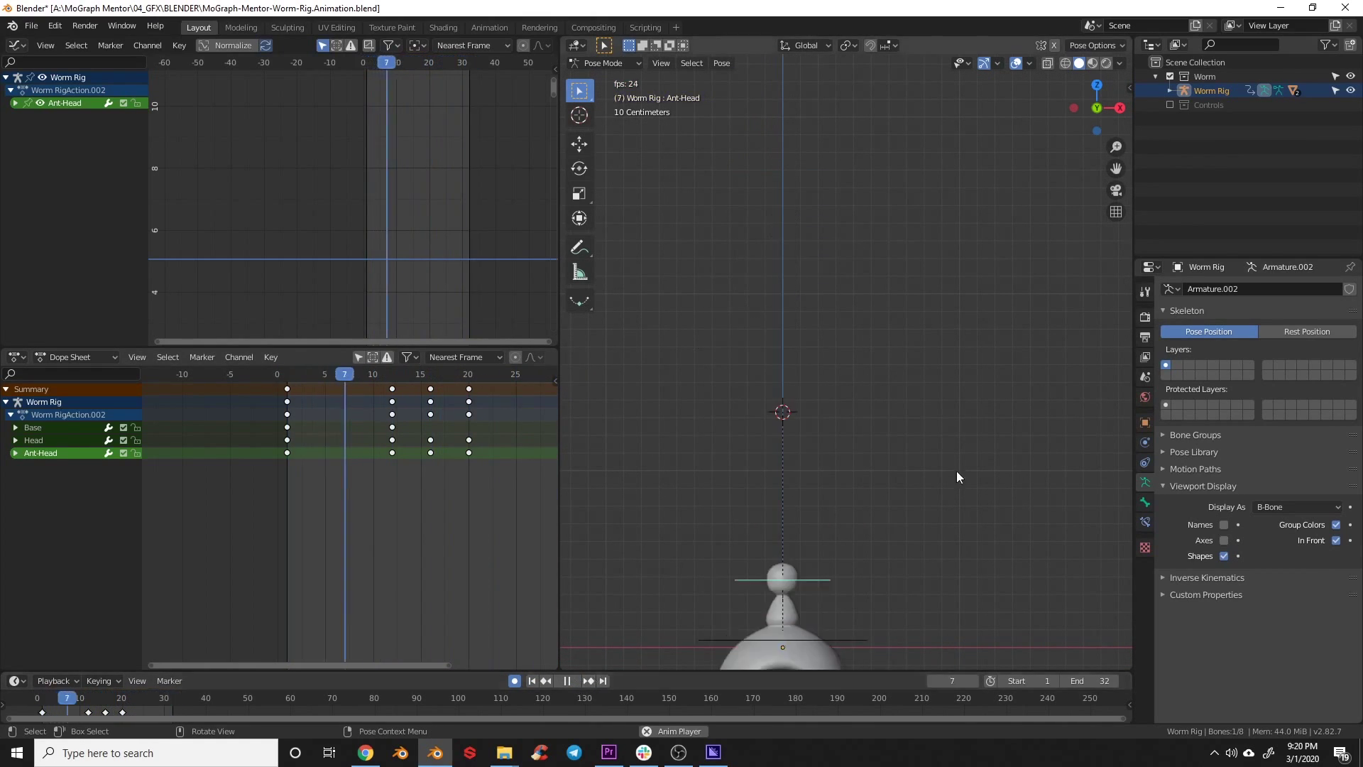
{"action": "left_click", "coordinate": [566, 680]}
Select all Ant-Head keyframes and shift them forward by 2 frames to offset the antenna motion
{"action": "left_click", "coordinate": [394, 381]}
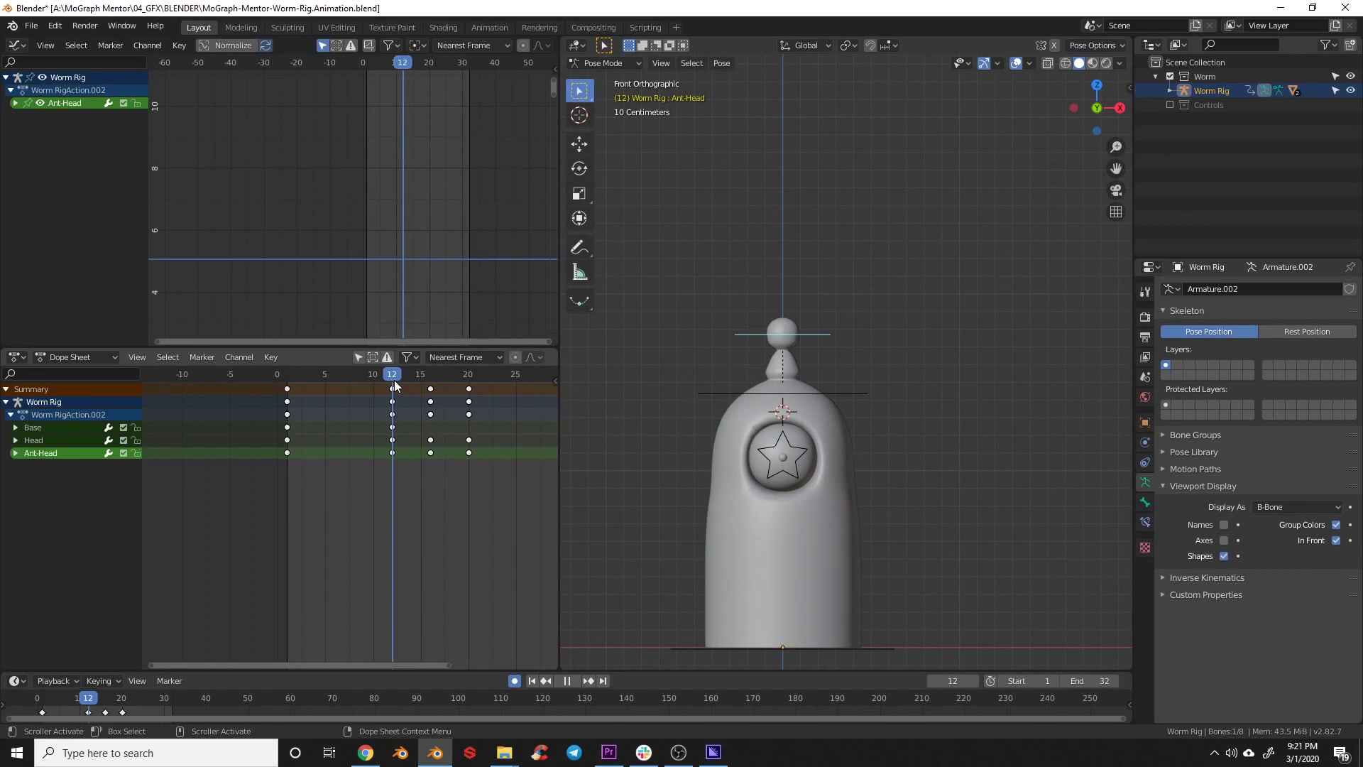
{"action": "double_click", "coordinate": [54, 453]}
{"action": "left_click", "coordinate": [244, 479]}
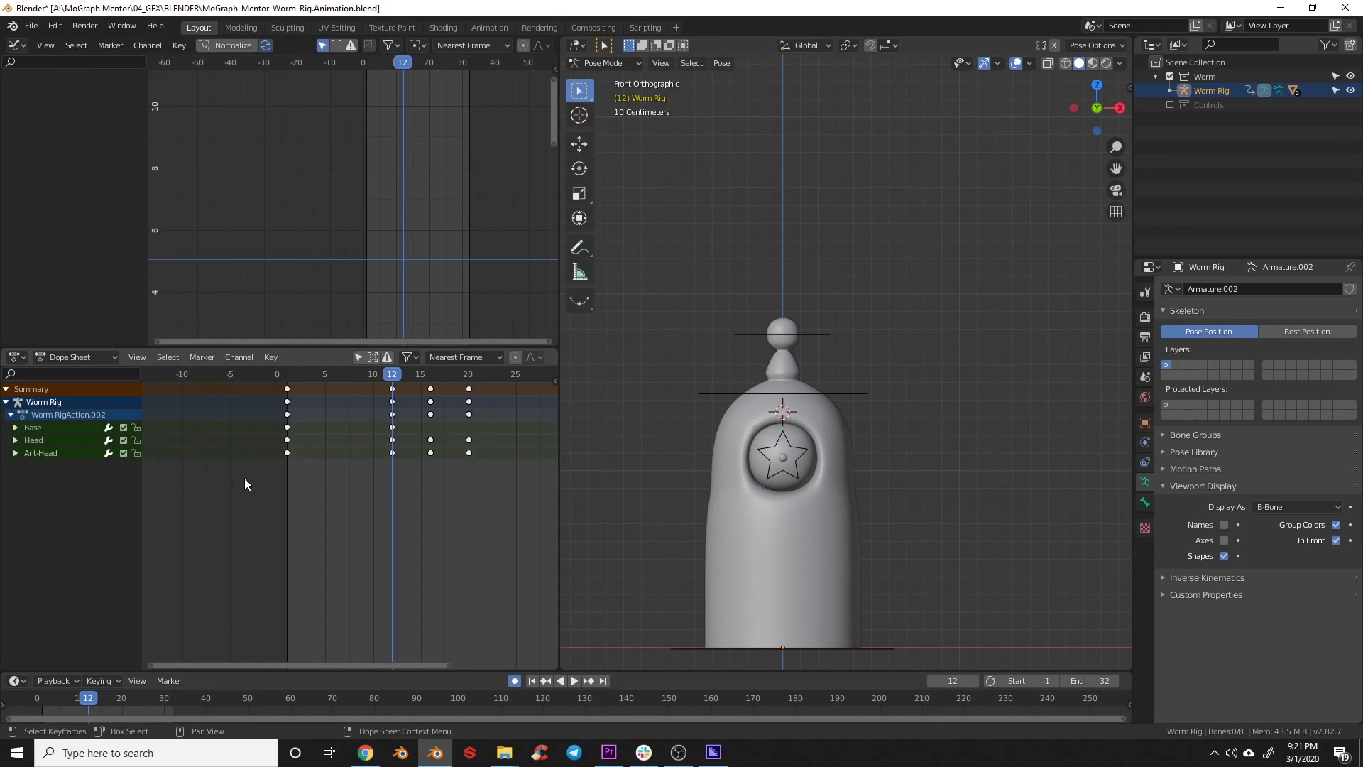
{"action": "left_click_drag", "start_coordinate": [244, 479], "coordinate": [490, 452]}
{"action": "key", "text": "g"}
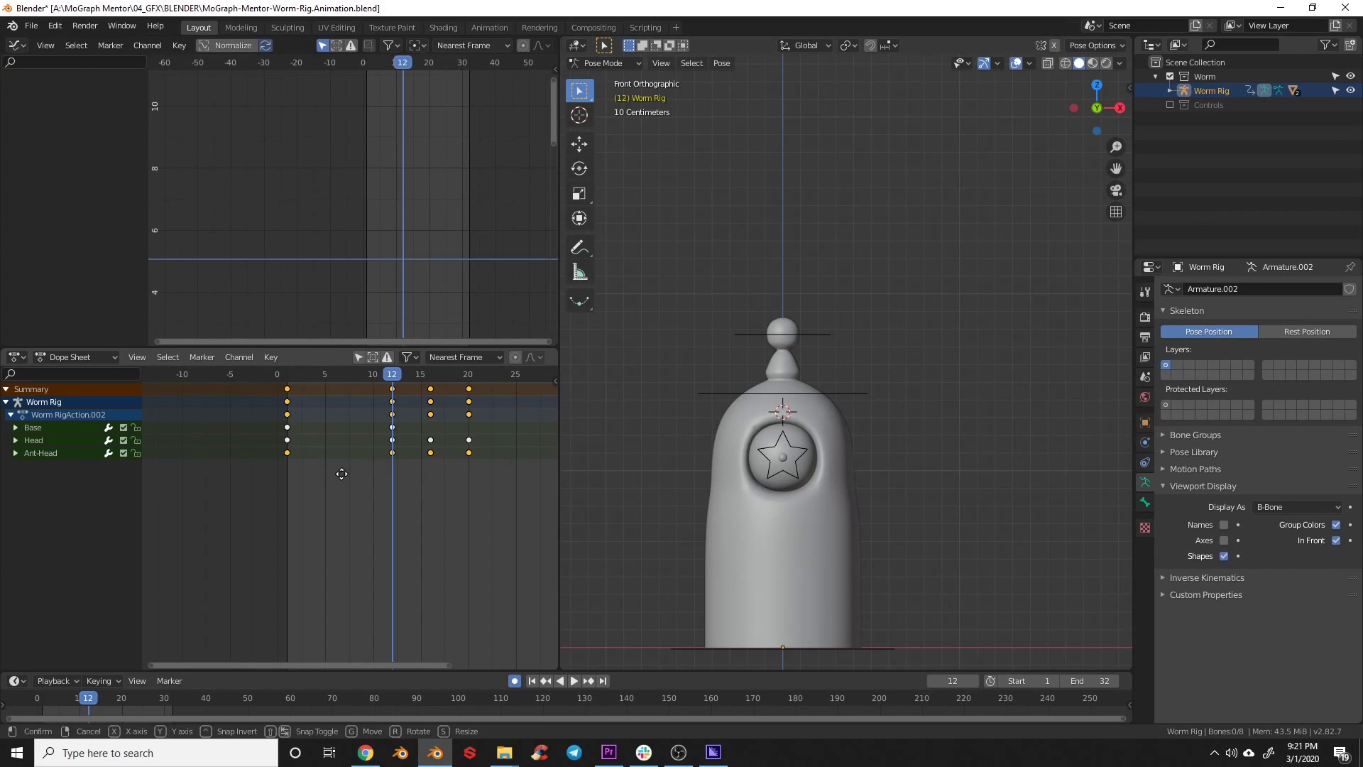
{"action": "key", "text": "2"}
{"action": "key", "text": "Return"}
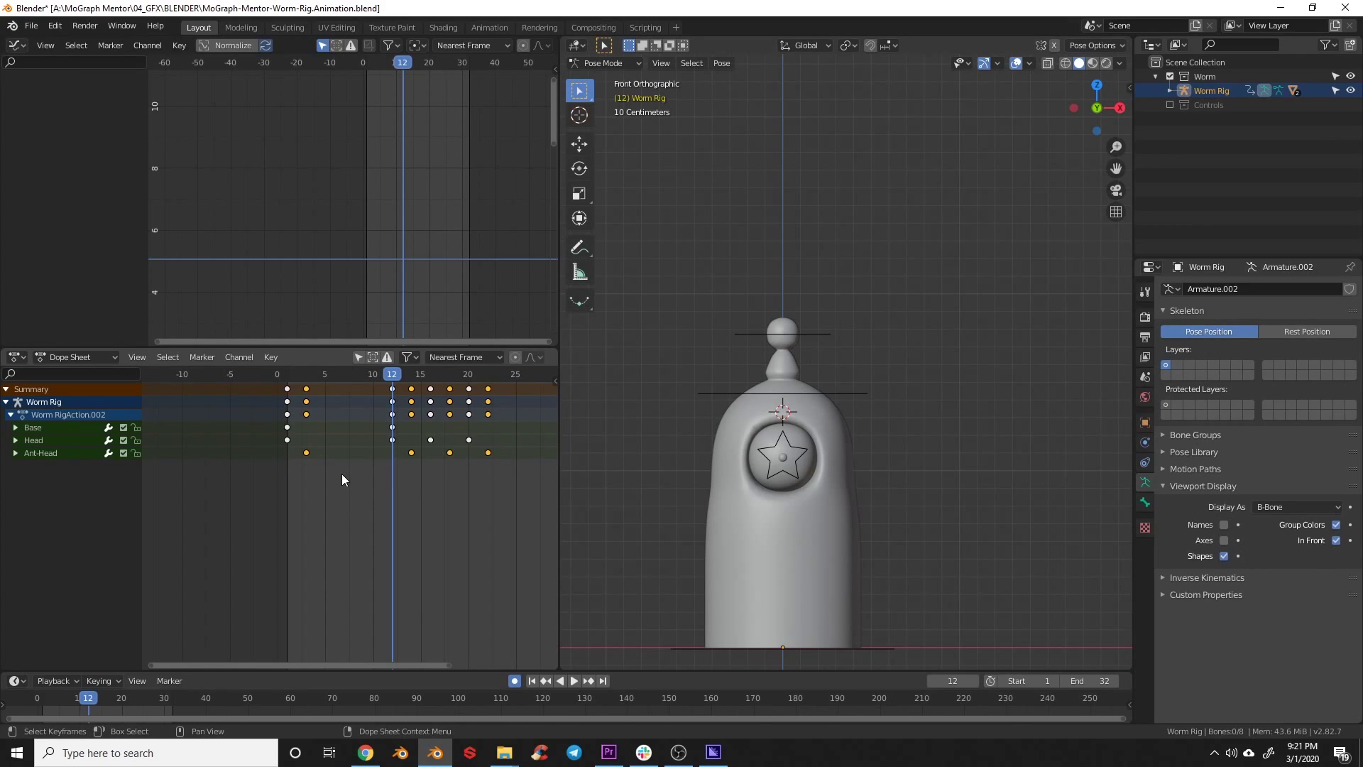
Inspect the worm on frame 12 from an angled perspective, restore the front view, and return to frame 1
{"action": "middle_click_drag", "start_coordinate": [722, 466], "coordinate": [754, 433], "text": "shift"}
{"action": "middle_click_drag", "start_coordinate": [798, 501], "coordinate": [809, 485], "text": "shift"}
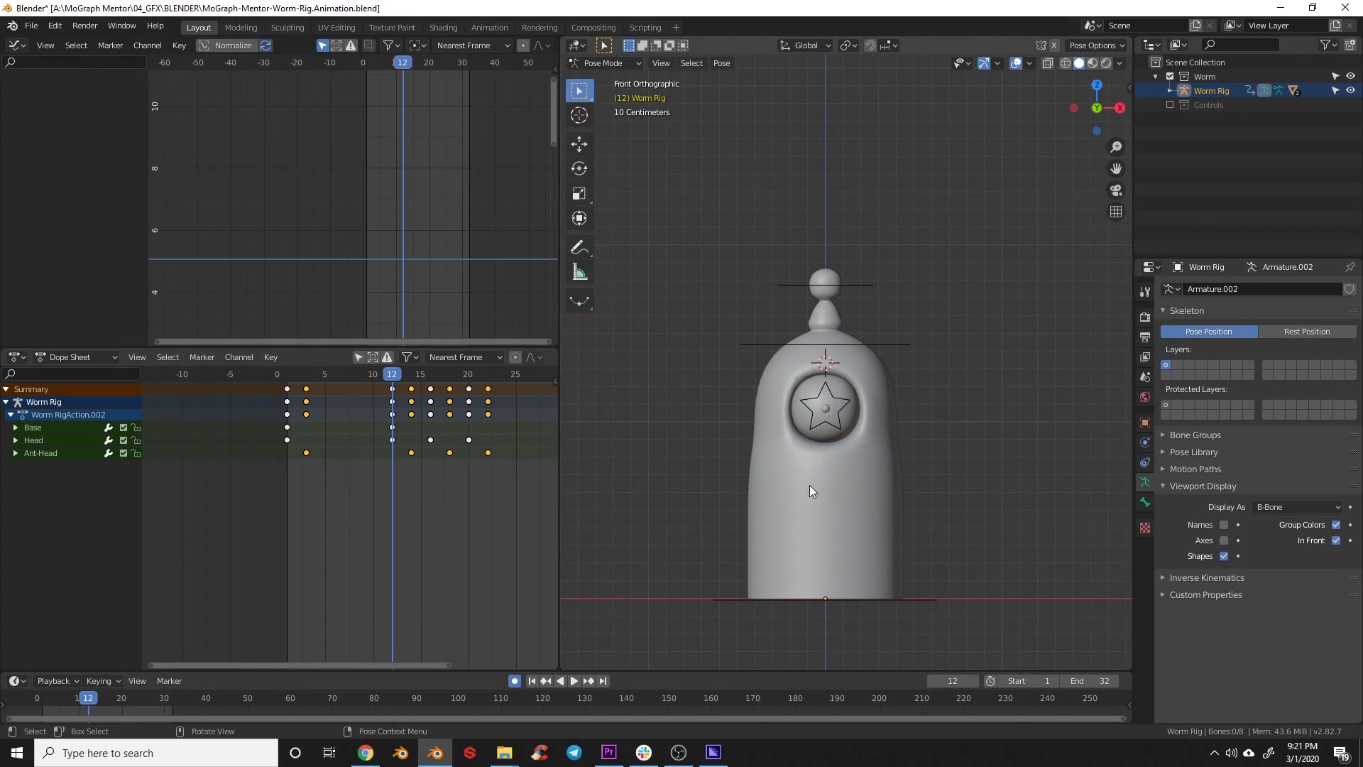
{"action": "middle_click_drag", "start_coordinate": [1033, 452], "coordinate": [1003, 450]}
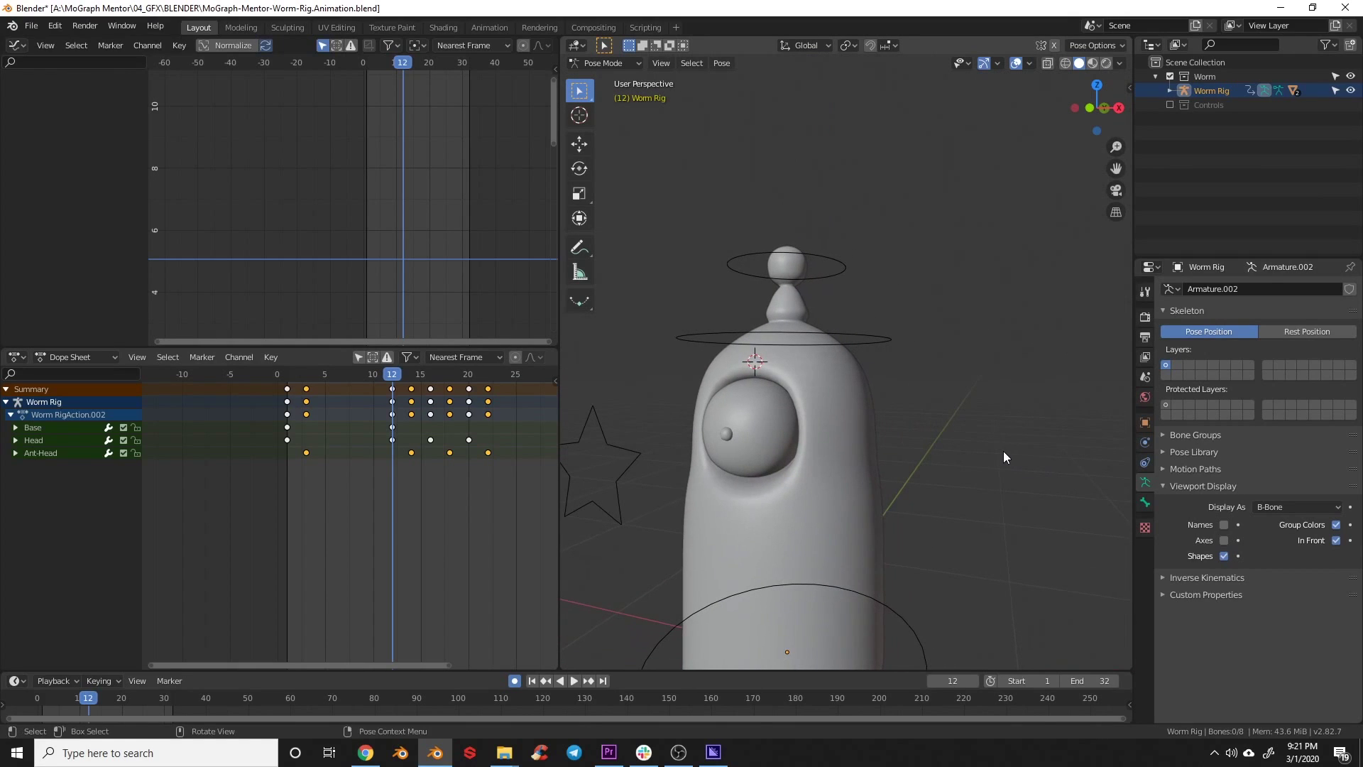
{"action": "key", "text": "KP_1"}
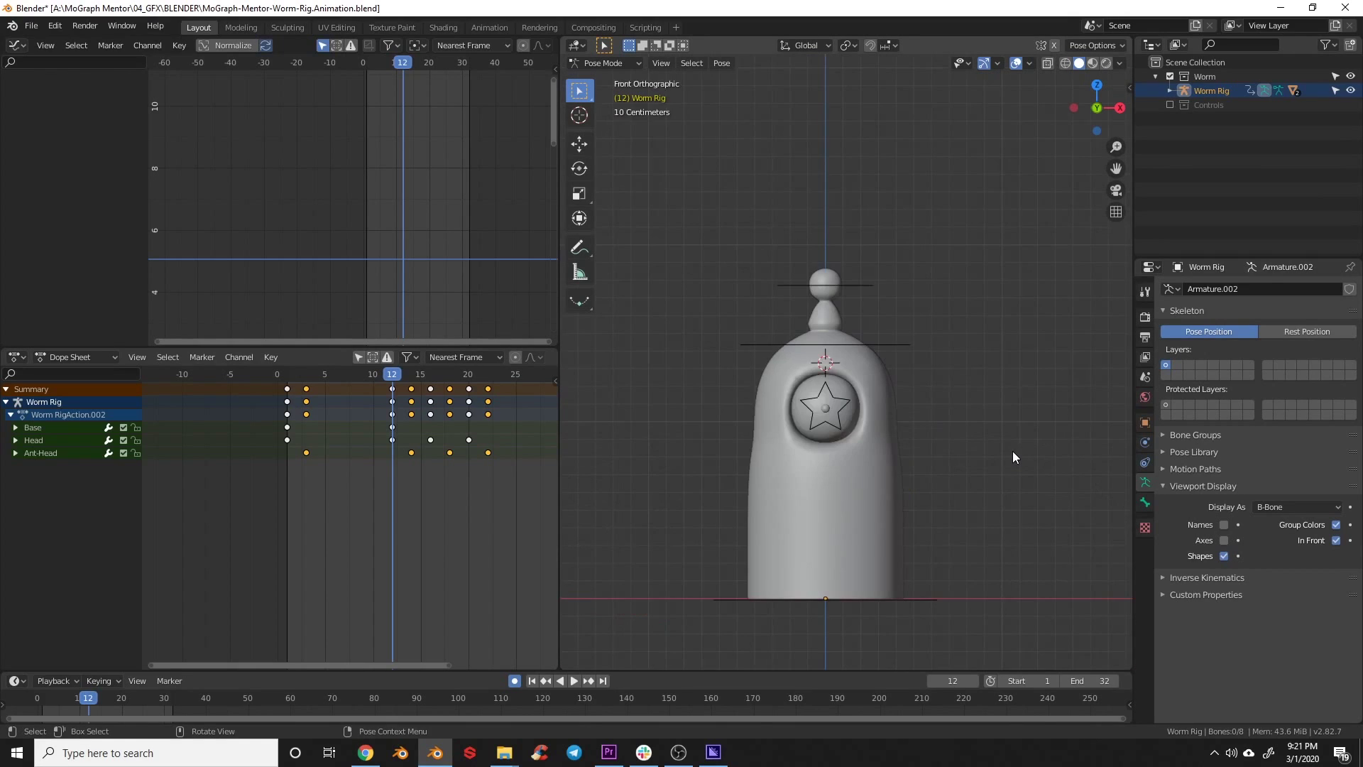
{"action": "left_click", "coordinate": [532, 680]}
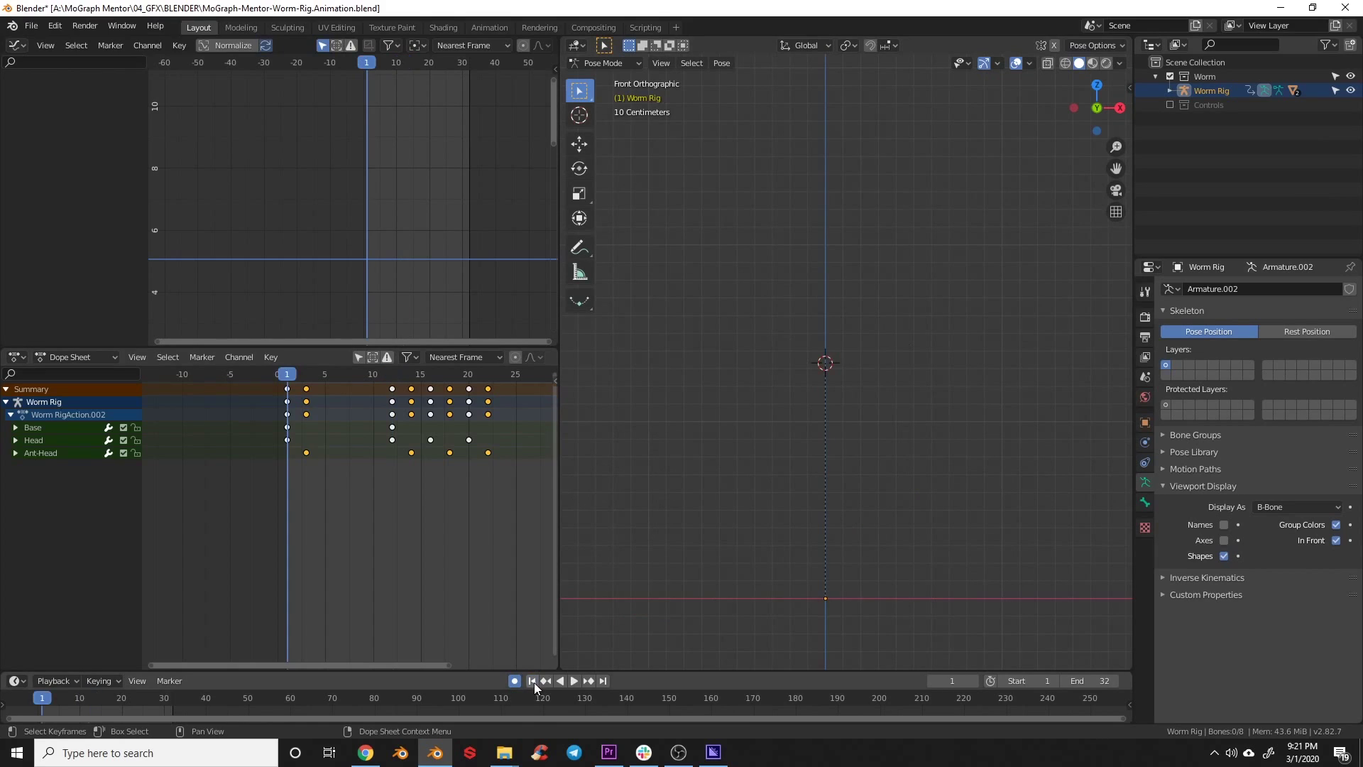
Play the animation to check the antenna timing, and shift the selected Ant-Head keyframes back by 1 frame
{"action": "left_click", "coordinate": [574, 680]}
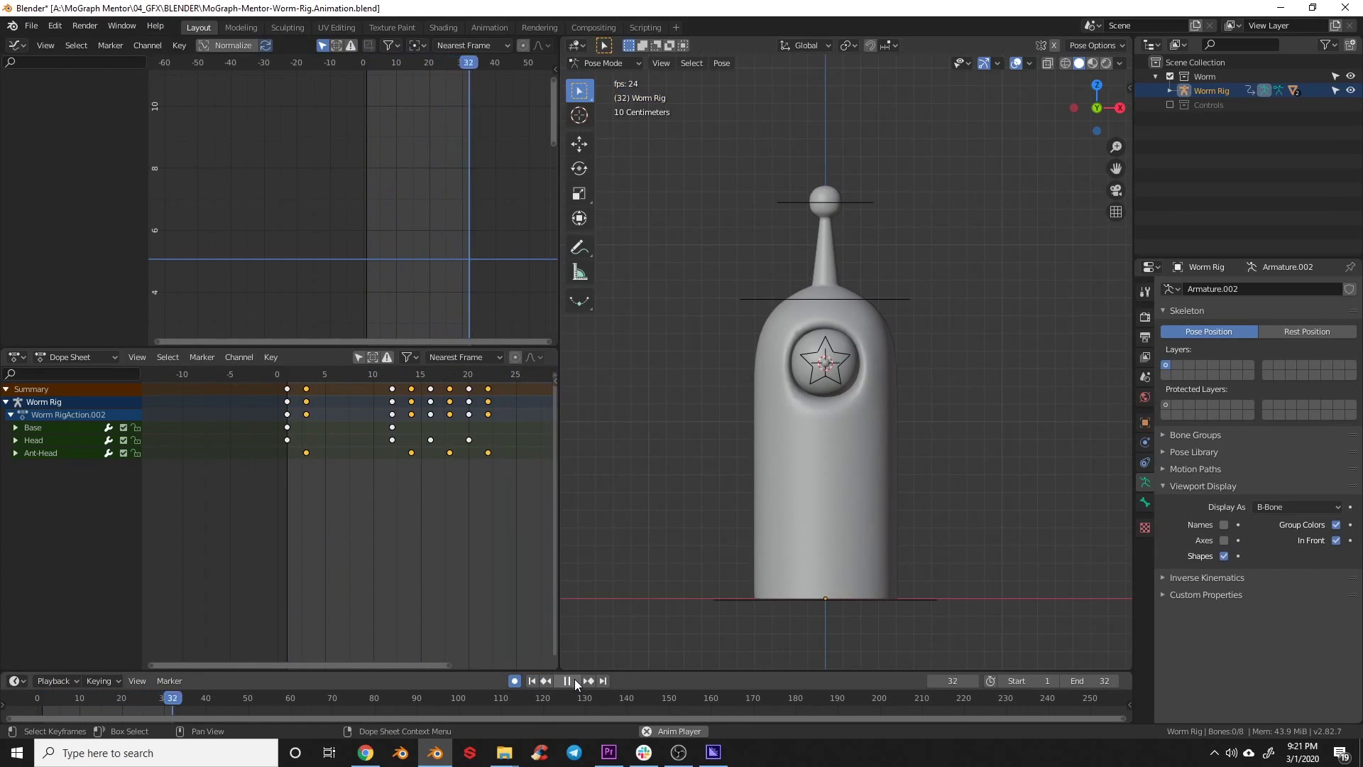
{"action": "key", "text": "Escape"}
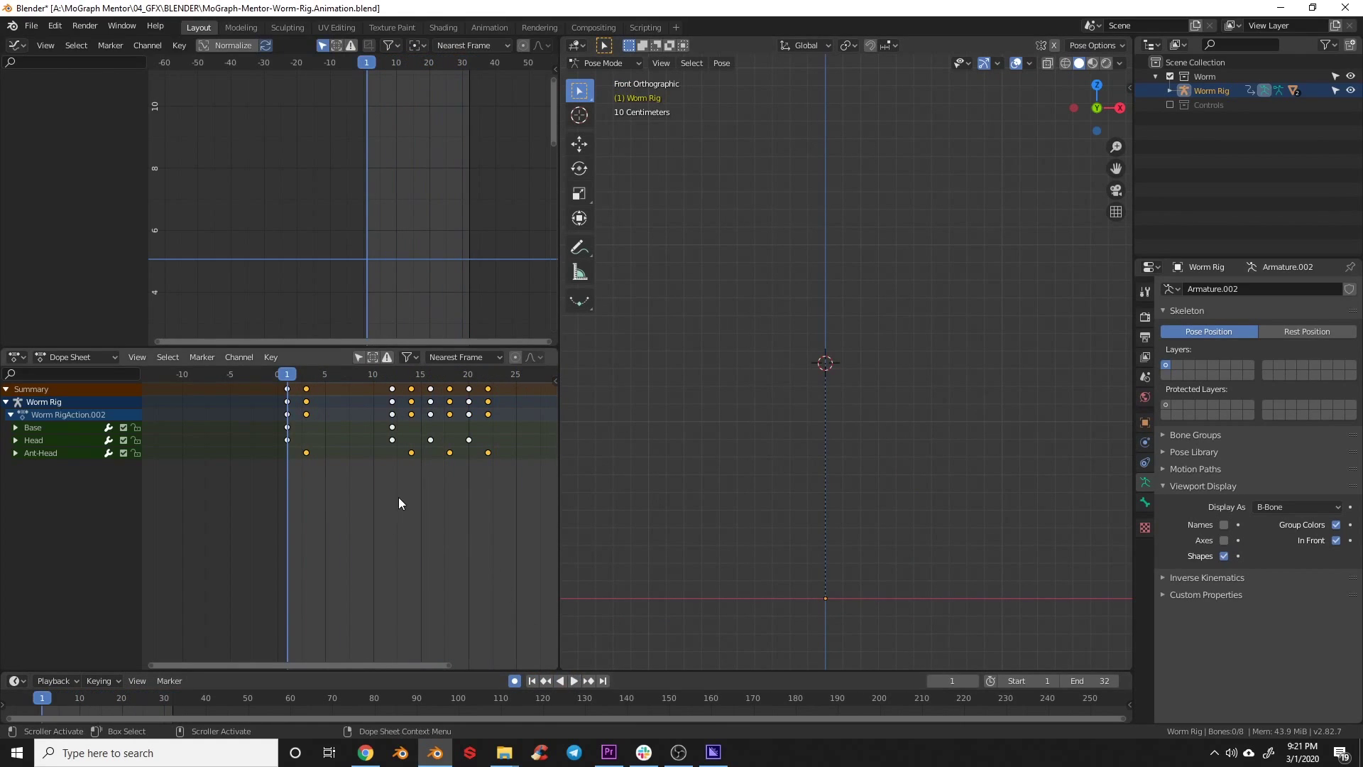
{"action": "type", "text": "g"}
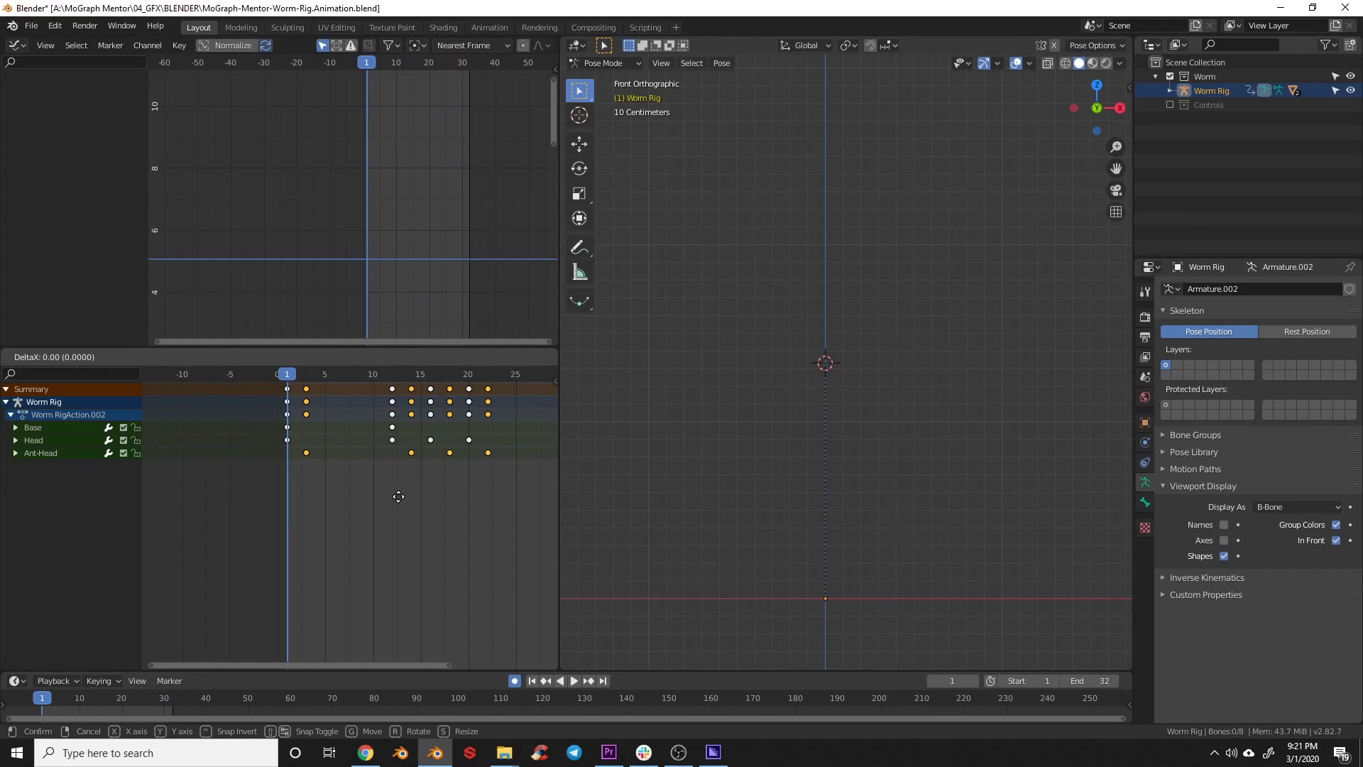
{"action": "type", "text": "-1"}
{"action": "key", "text": "Return"}
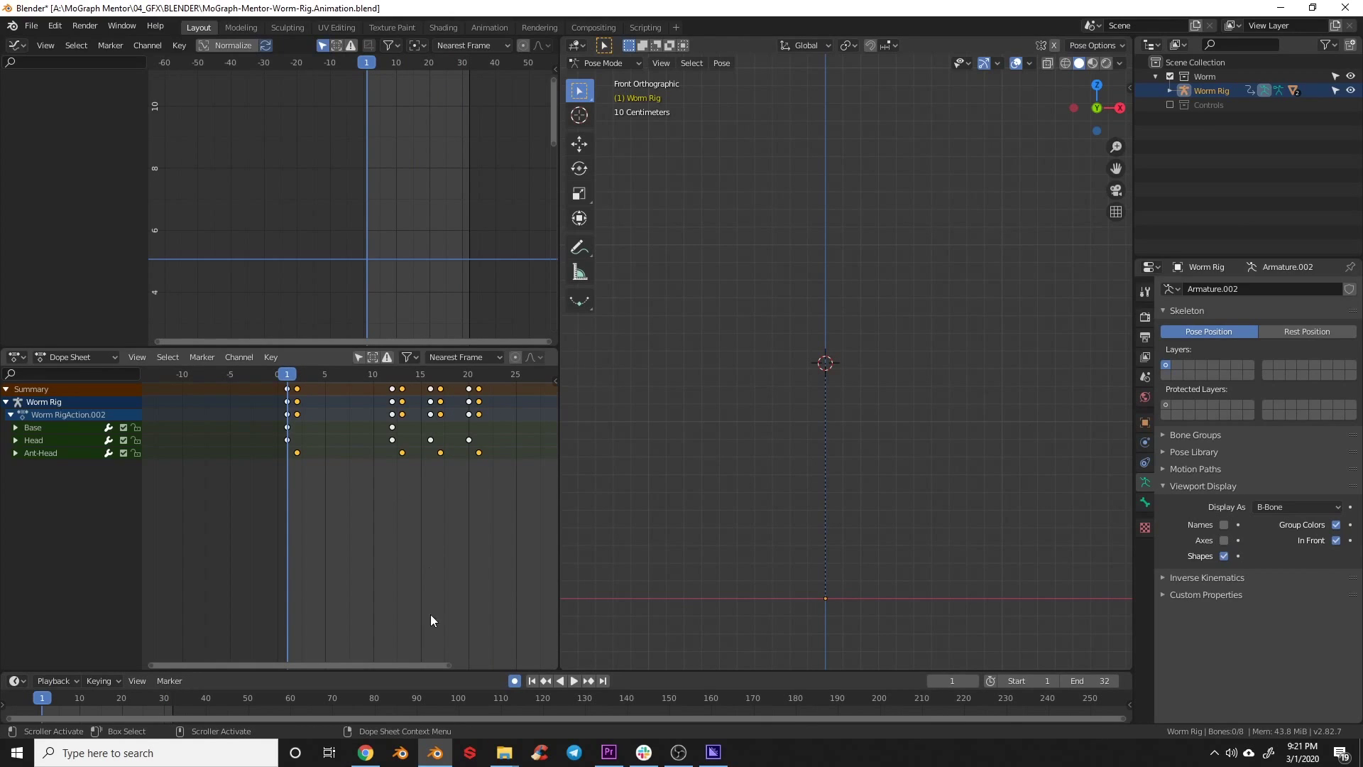
Play the animation again to review the reduced antenna offset, and stop playback
{"action": "left_click", "coordinate": [578, 682]}
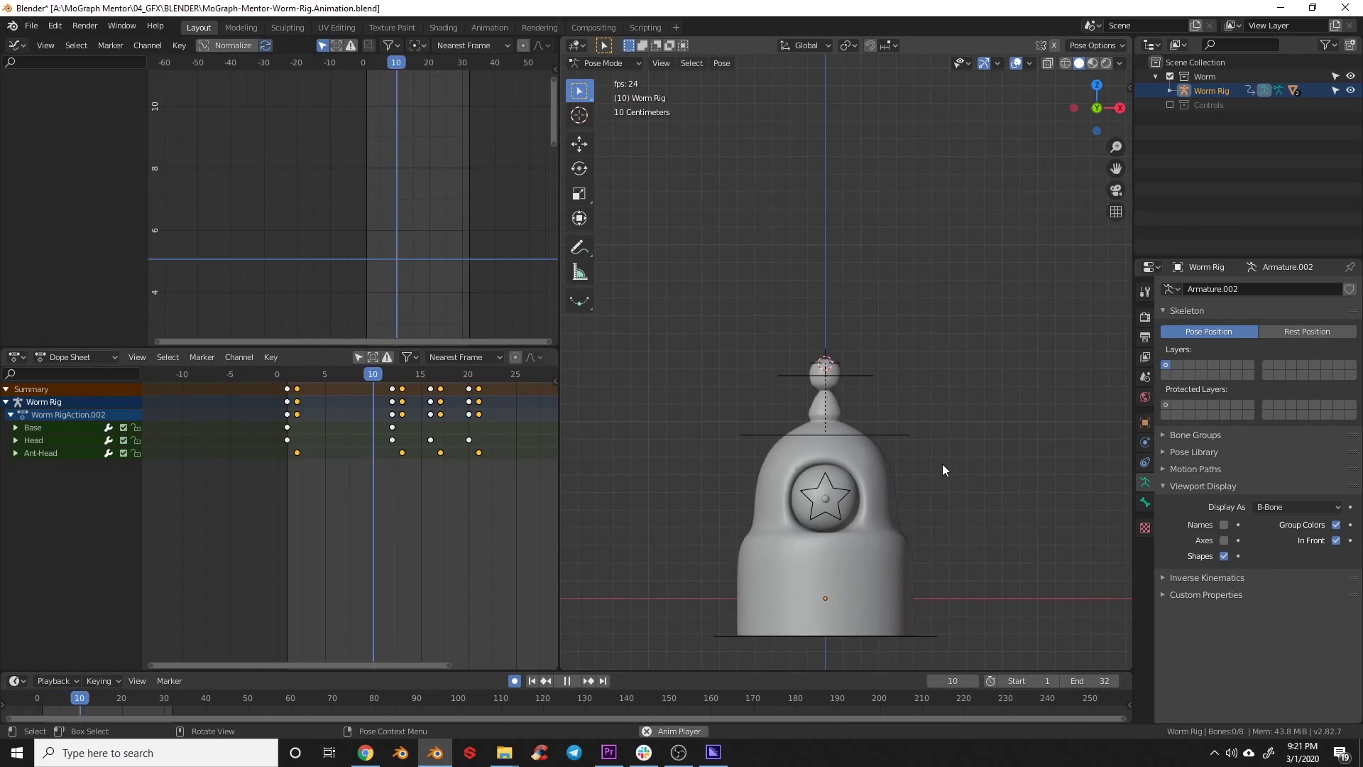
{"action": "middle_click_drag", "start_coordinate": [943, 463], "coordinate": [933, 406]}
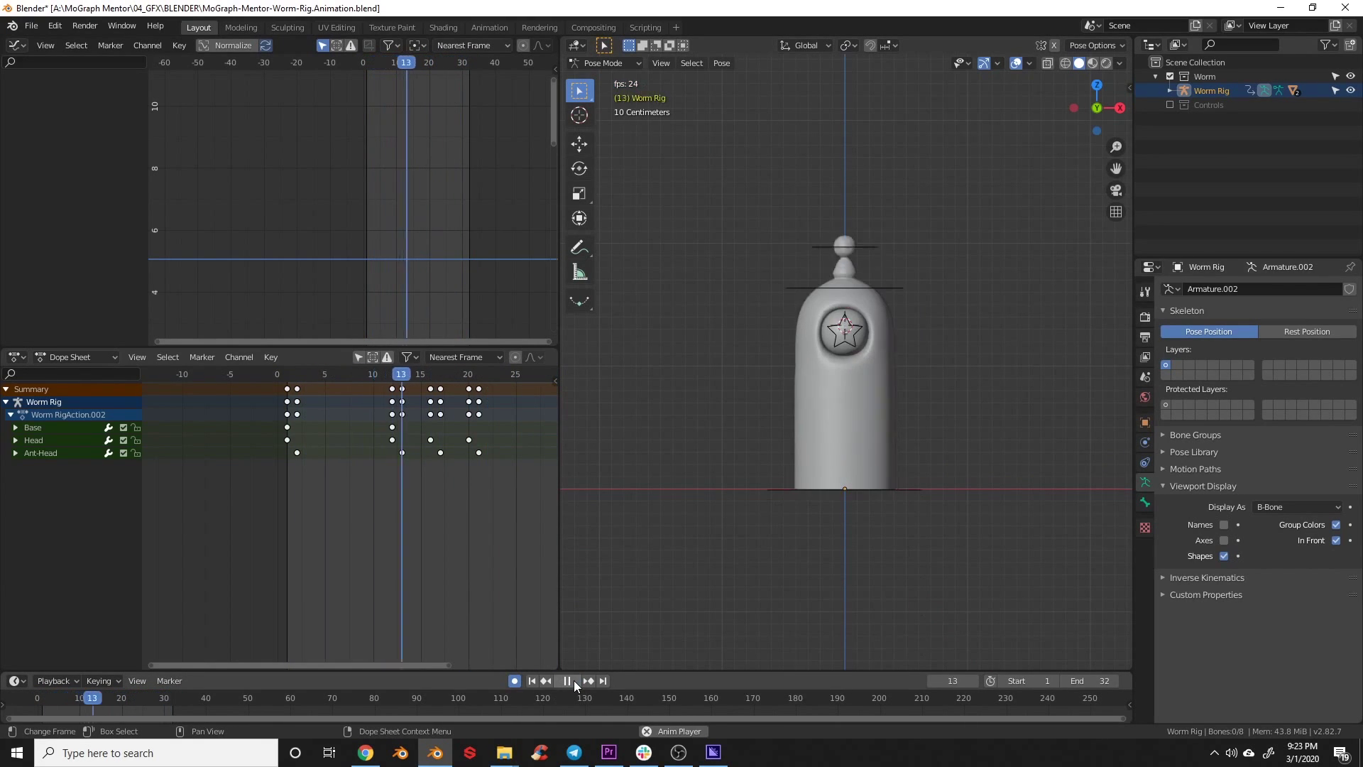
{"action": "left_click", "coordinate": [573, 680]}
Select all of the worm rig's bones and fit their animation curves in the Graph Editor
{"action": "left_click", "coordinate": [36, 430]}
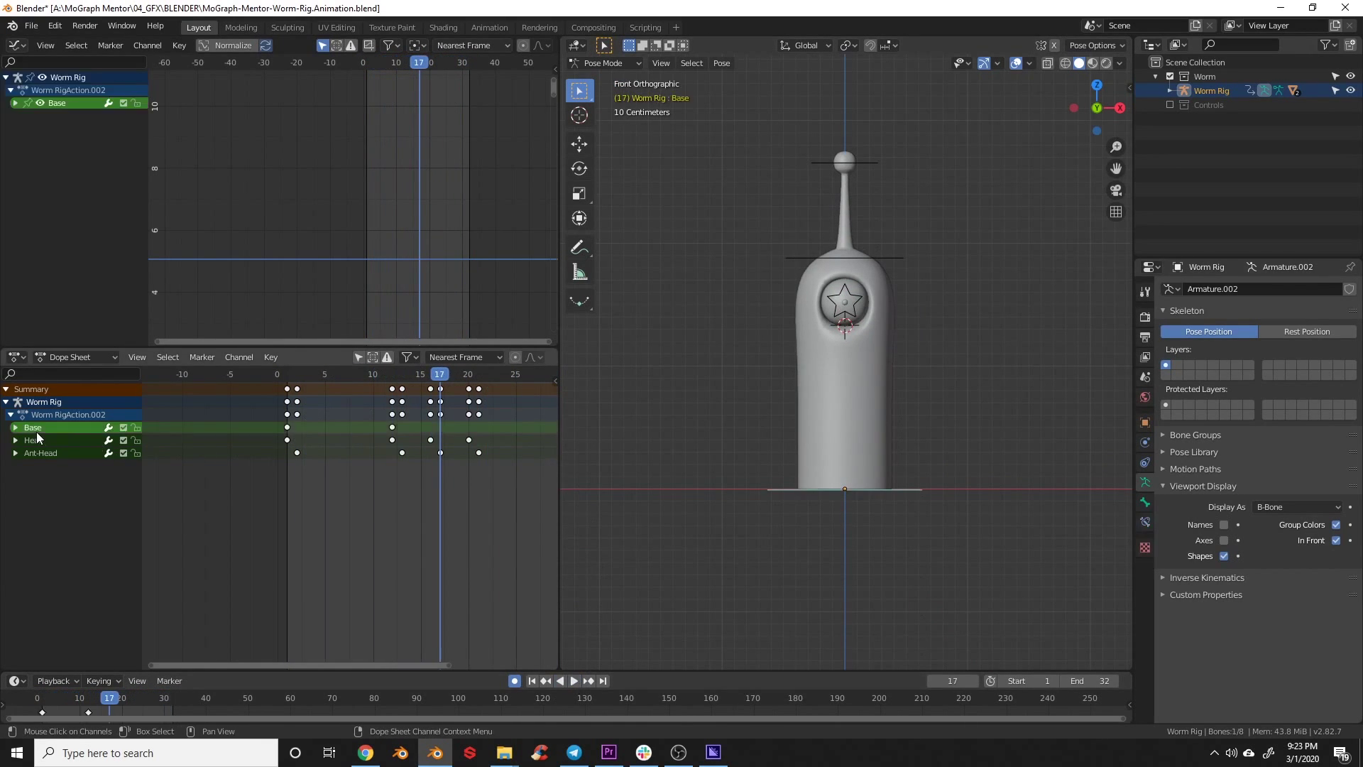
{"action": "left_click", "coordinate": [285, 479]}
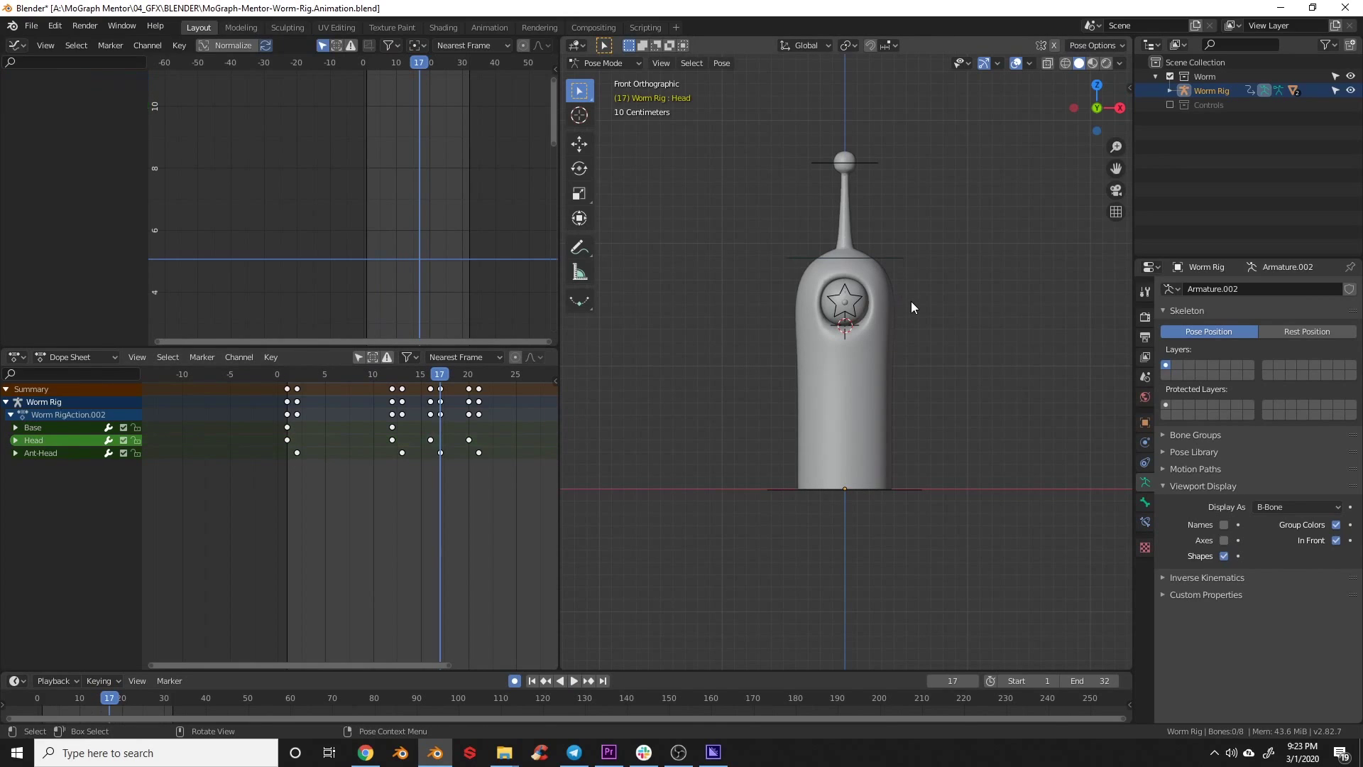
{"action": "key", "text": "a"}
{"action": "key", "text": "Home"}
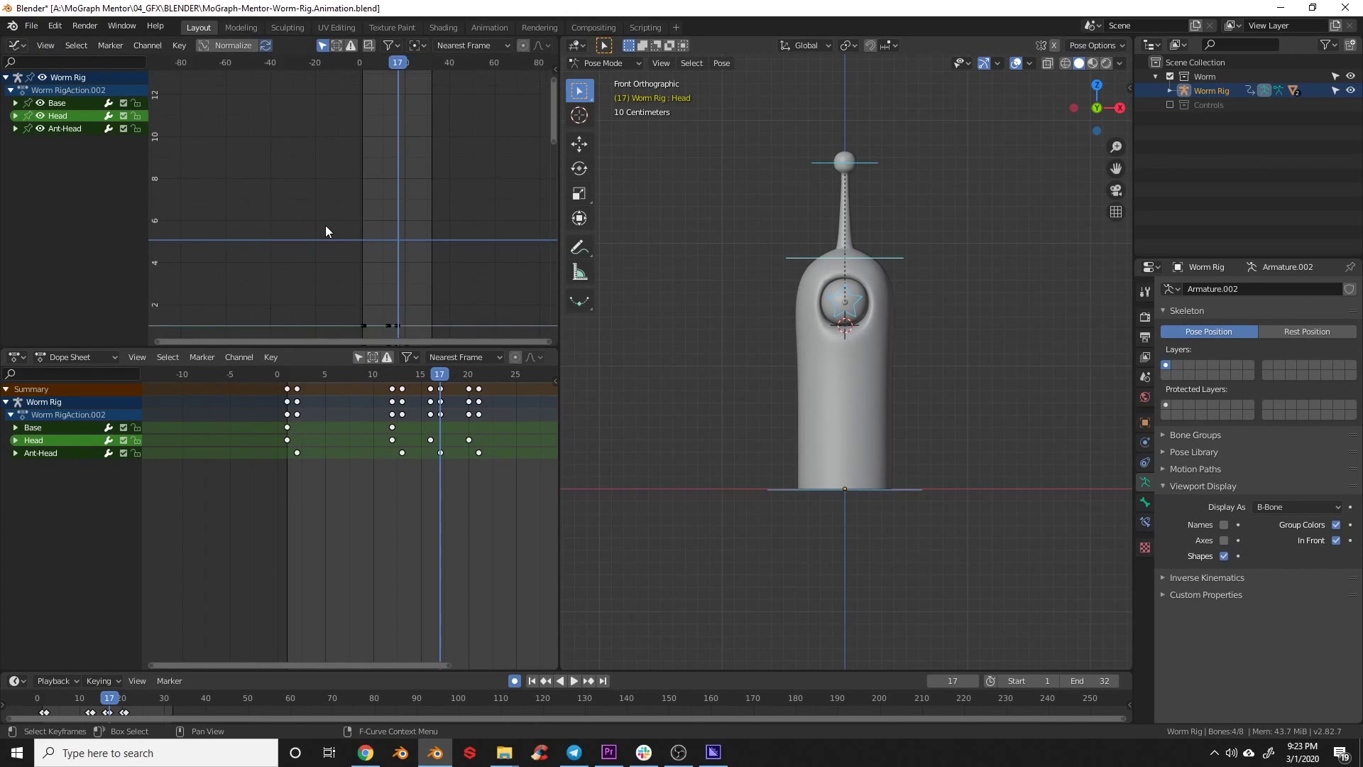
{"action": "key", "text": "a"}
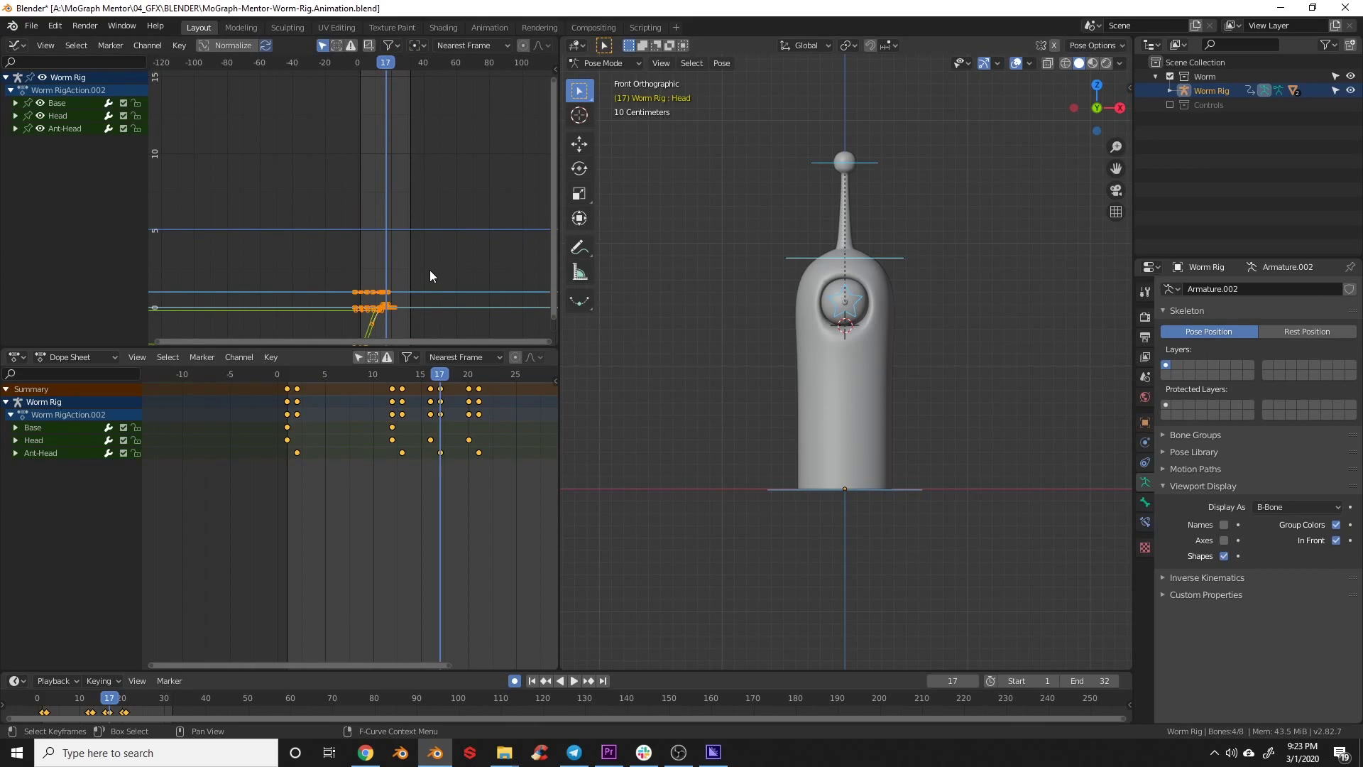
{"action": "key", "text": "Home"}
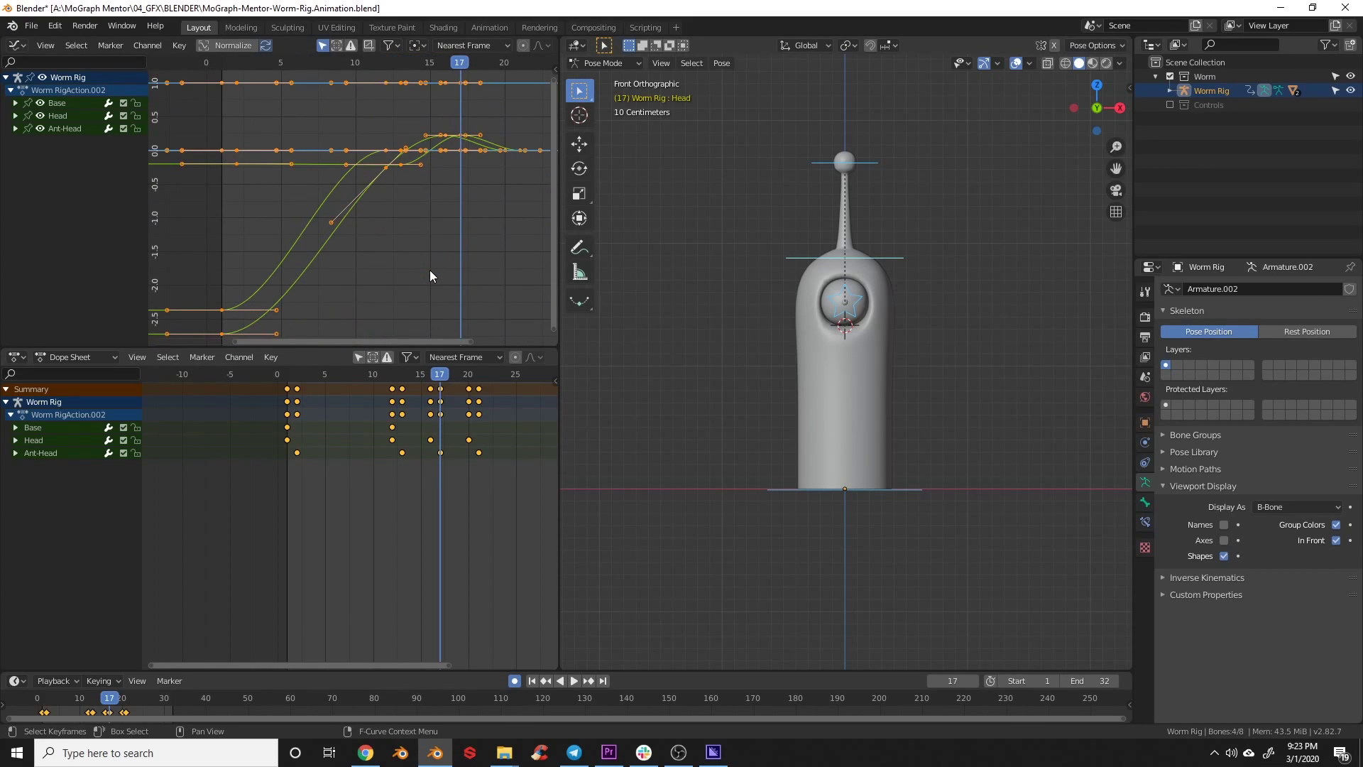
Box-select all keyframes on the animation curves and set the Graph Editor's pivot point to Individual Centers
{"action": "key", "text": "alt+a"}
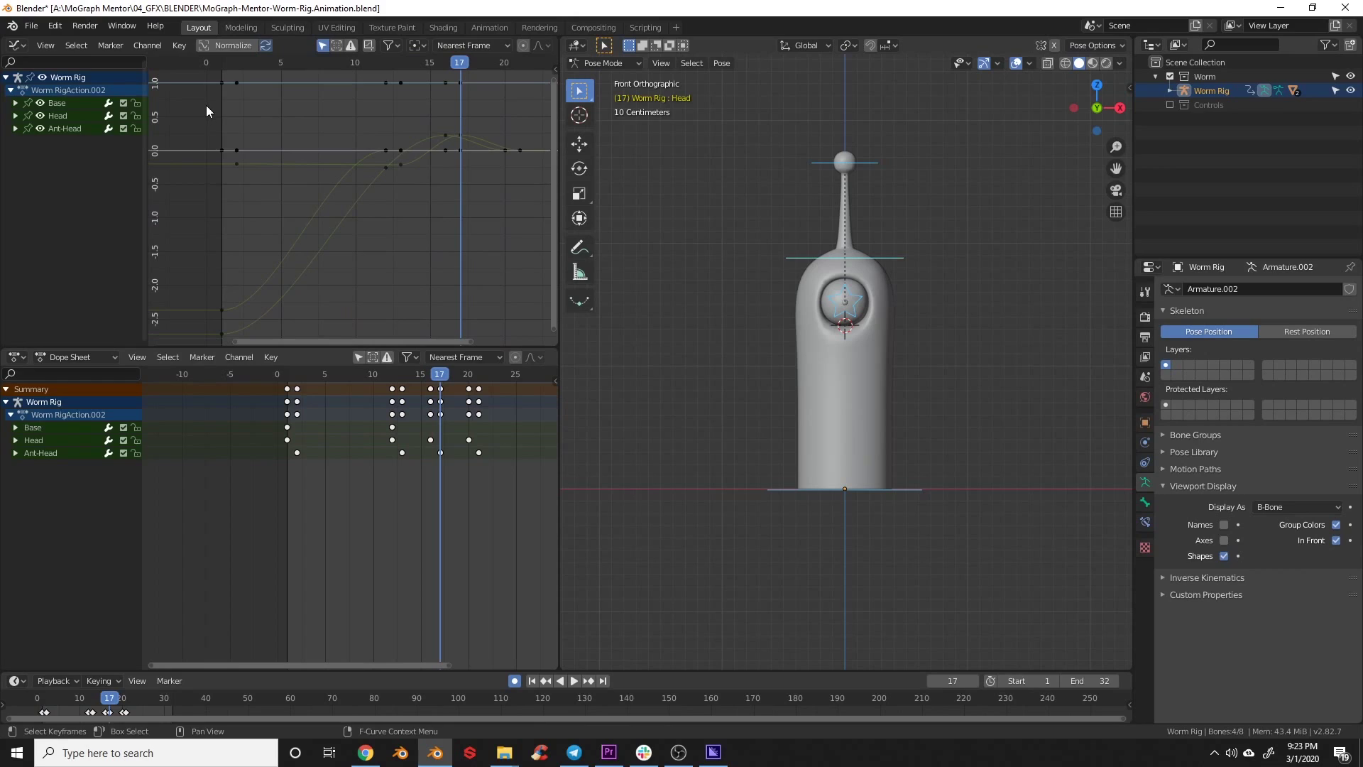
{"action": "left_click_drag", "start_coordinate": [206, 105], "coordinate": [477, 329]}
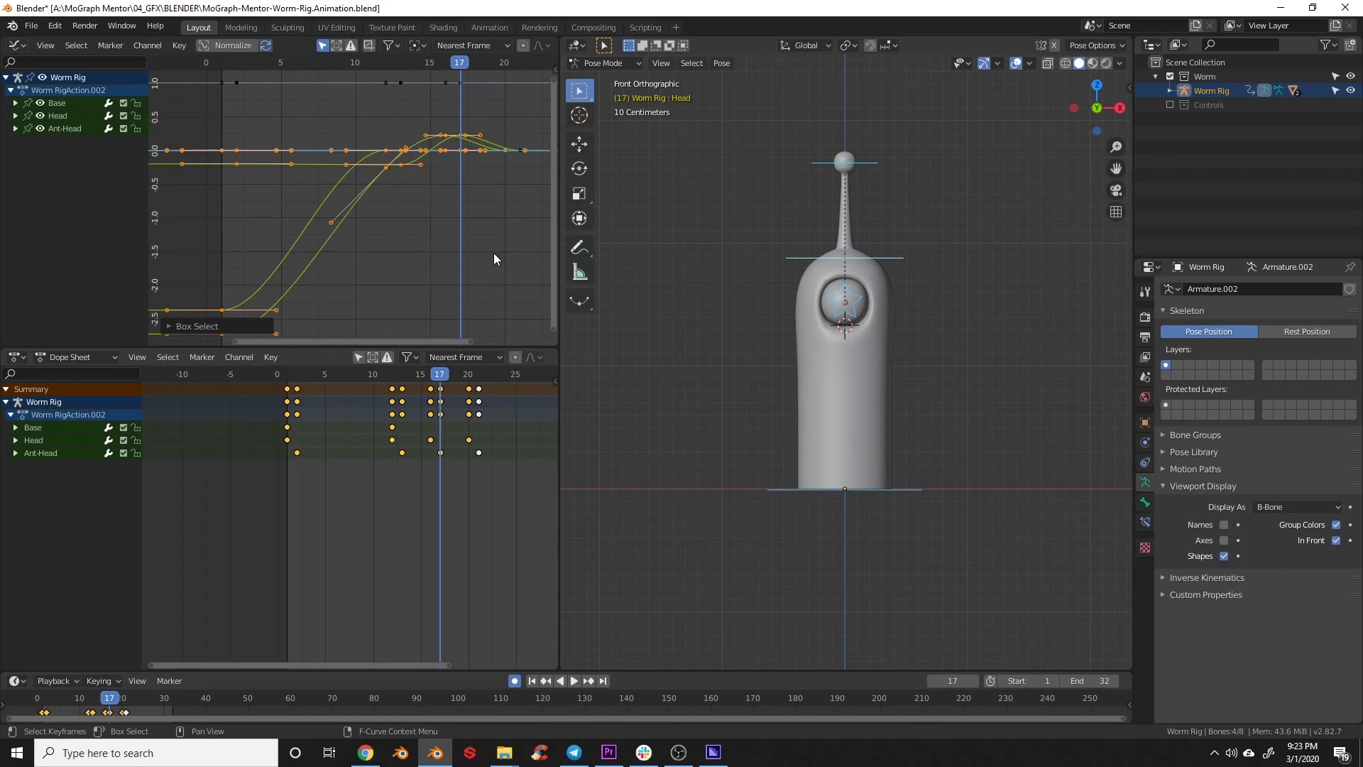
{"action": "left_click", "coordinate": [417, 44]}
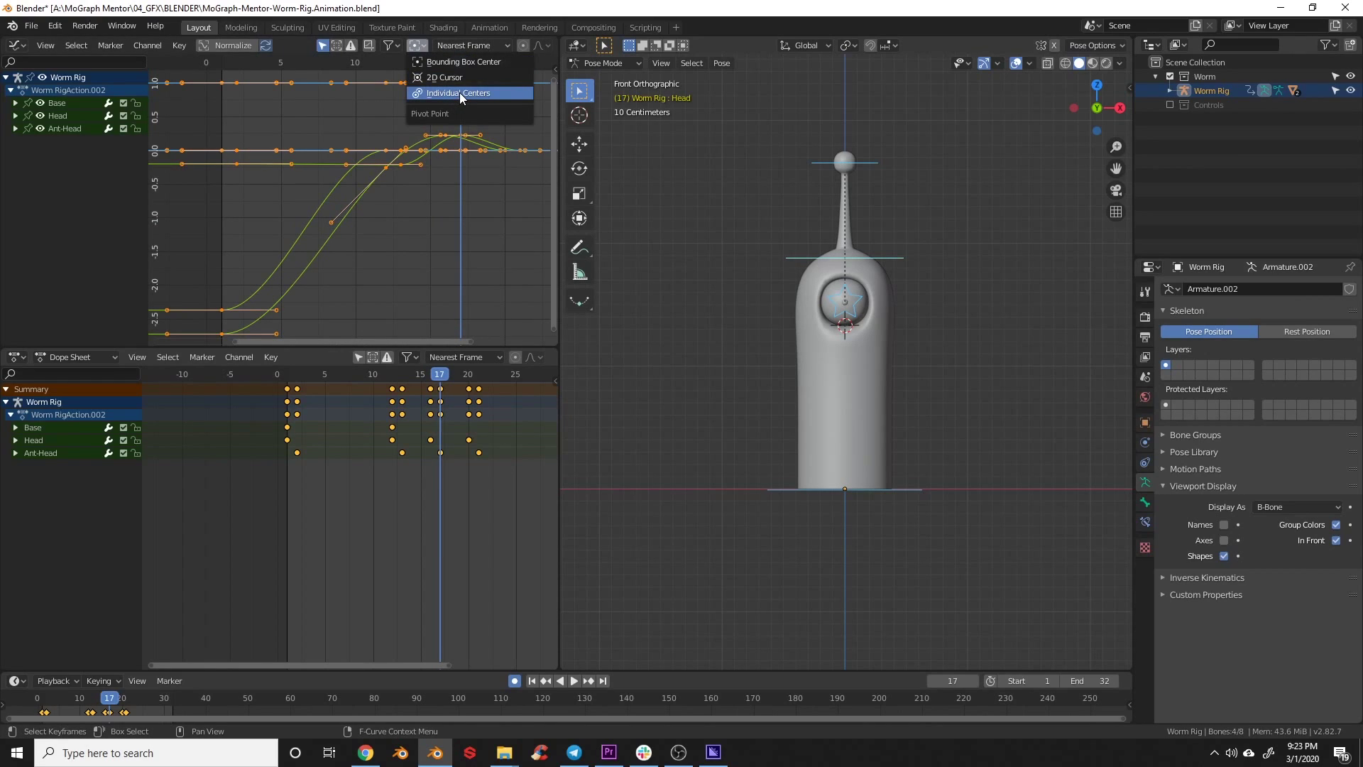
{"action": "left_click", "coordinate": [458, 93]}
Lengthen the selected keyframes' handles by scaling them about 1.25 along X, and play the animation to review the easing
{"action": "key", "text": "s"}
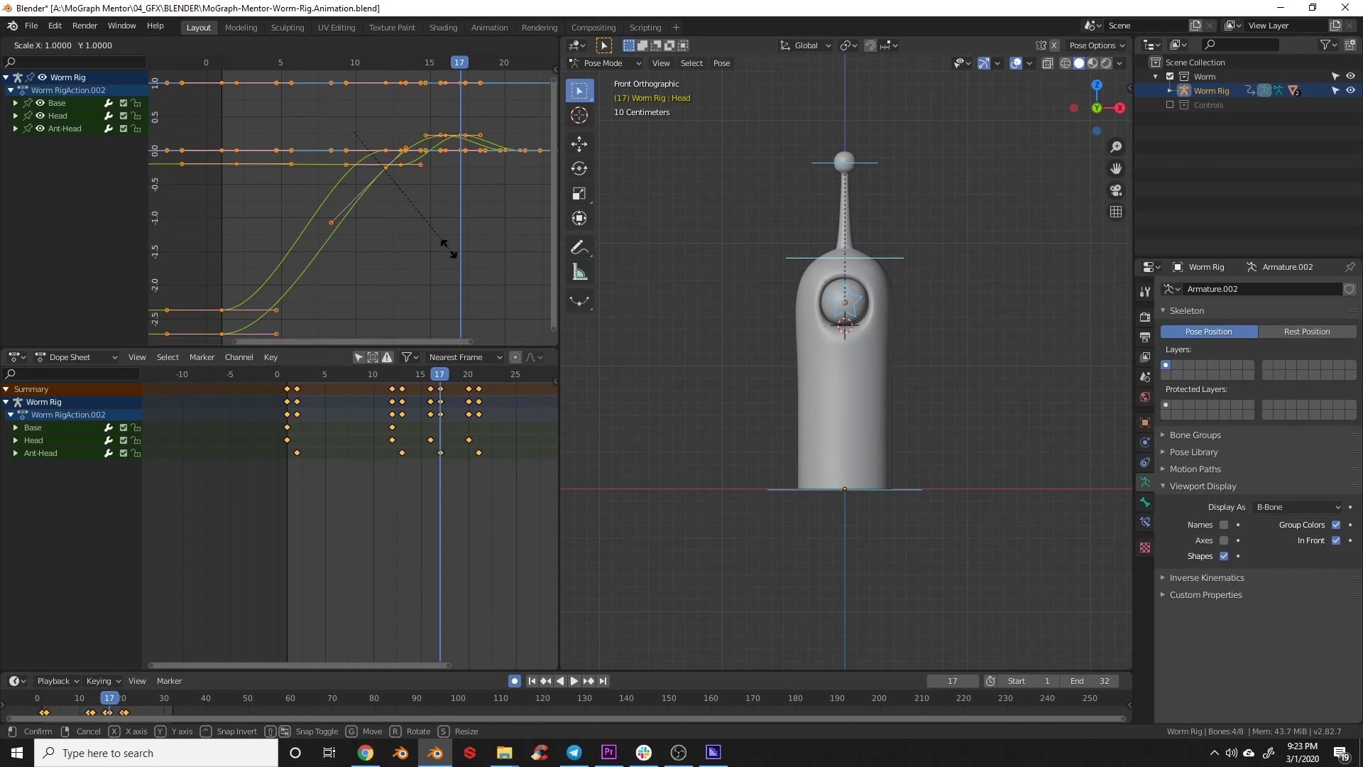
{"action": "key", "text": "x"}
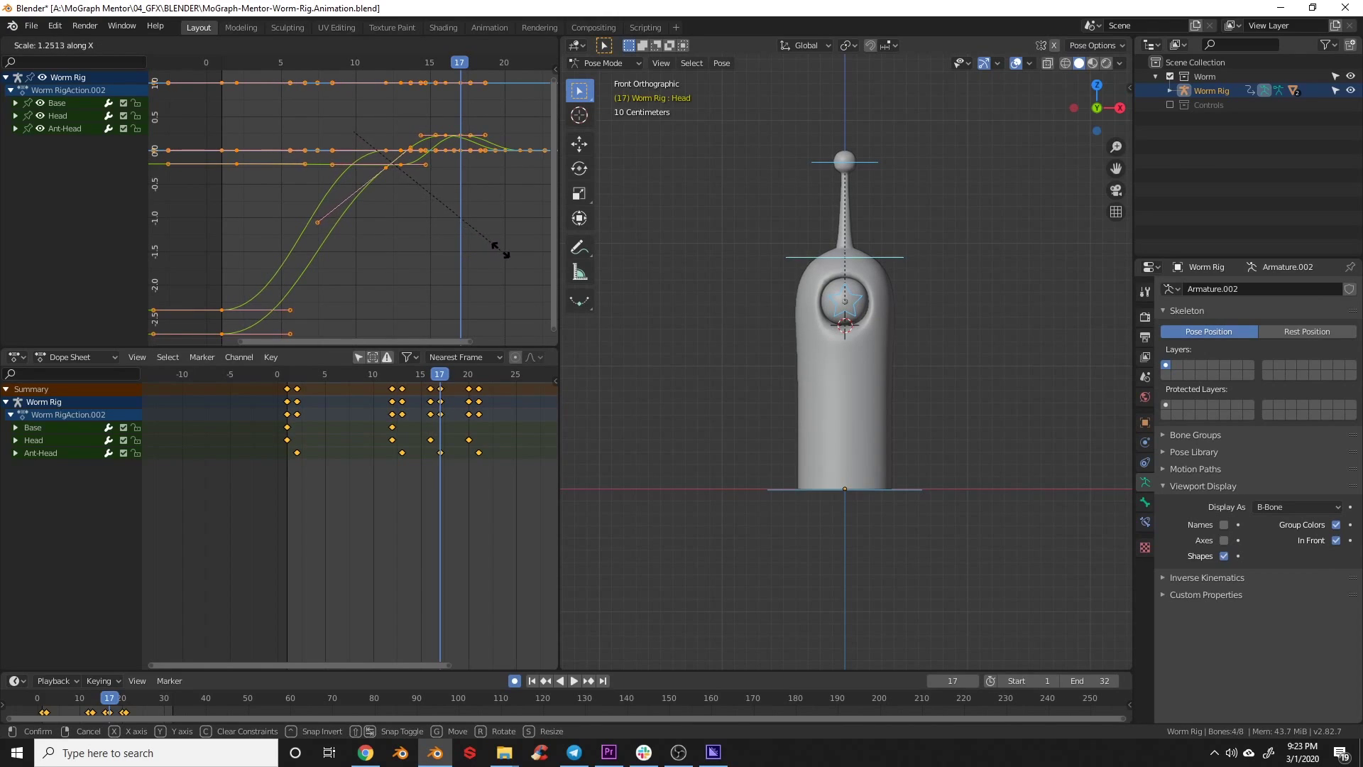
{"action": "left_click", "coordinate": [503, 250]}
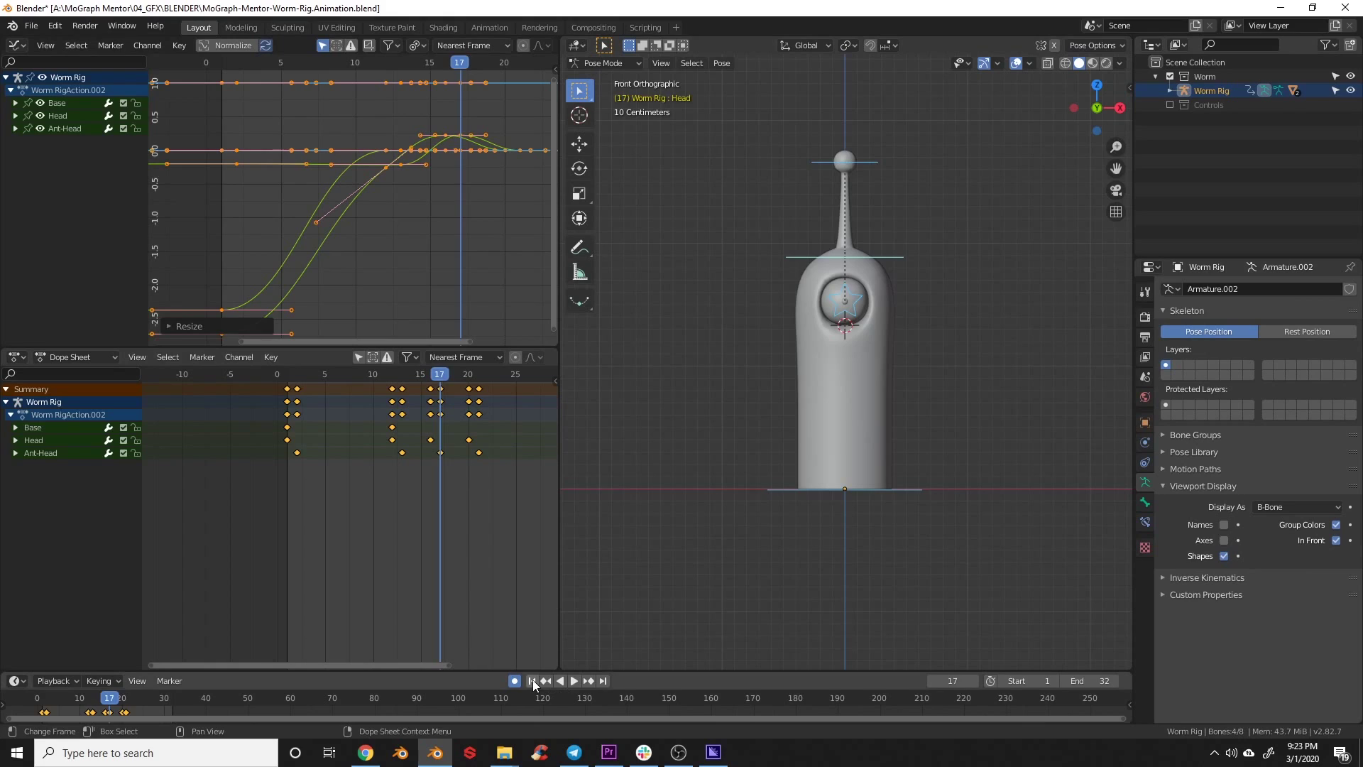
{"action": "left_click", "coordinate": [574, 680]}
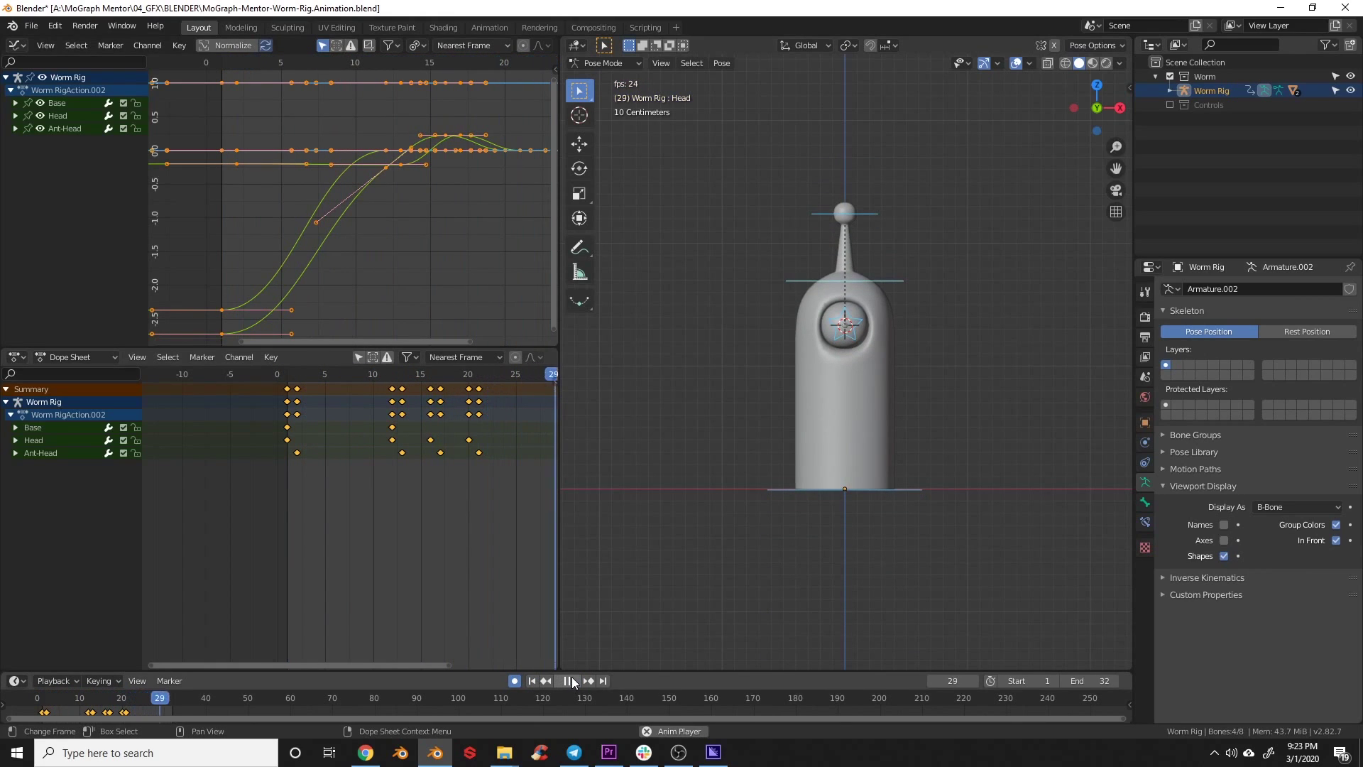